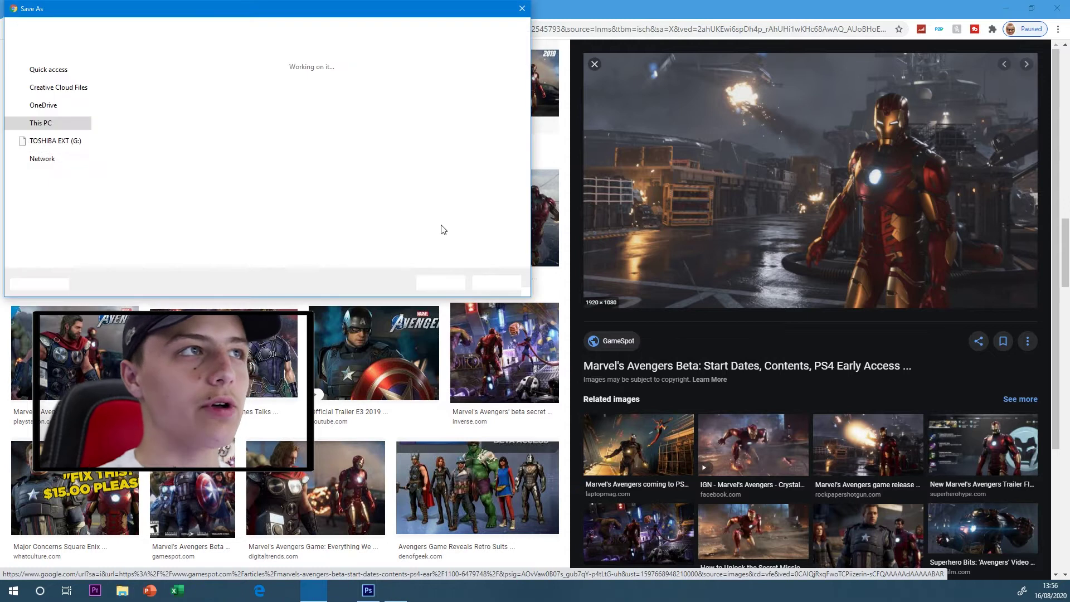
# Save the Iron Man image as background.jpg and search images for "captain america render".
pyautogui.press('Return')
pyautogui.moveTo(34, 58); pyautogui.dragTo(7, 58)
pyautogui.write('captain america render')
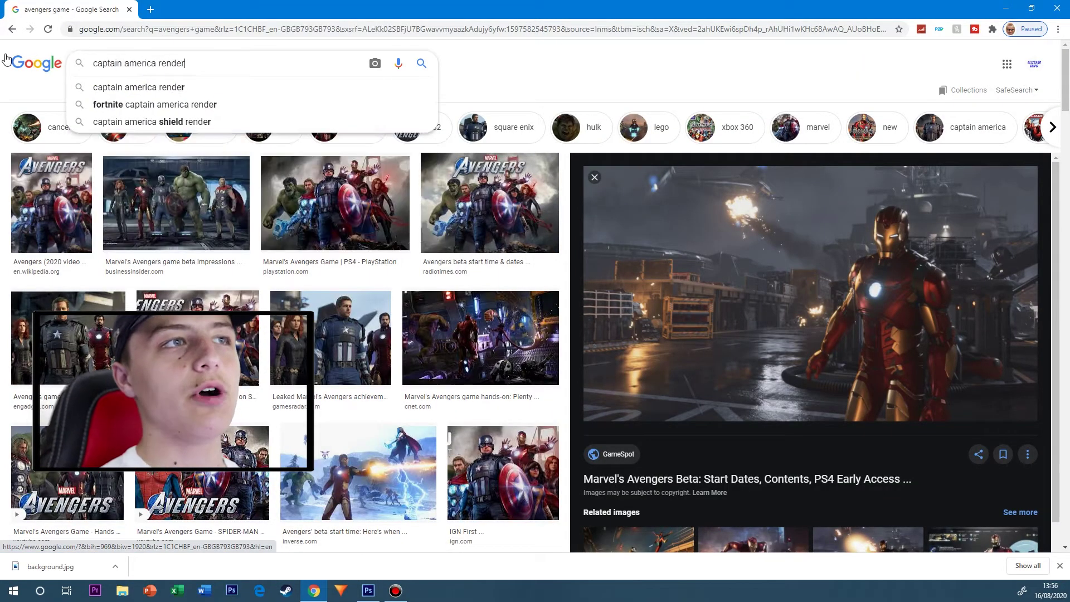
pyautogui.press('Return')
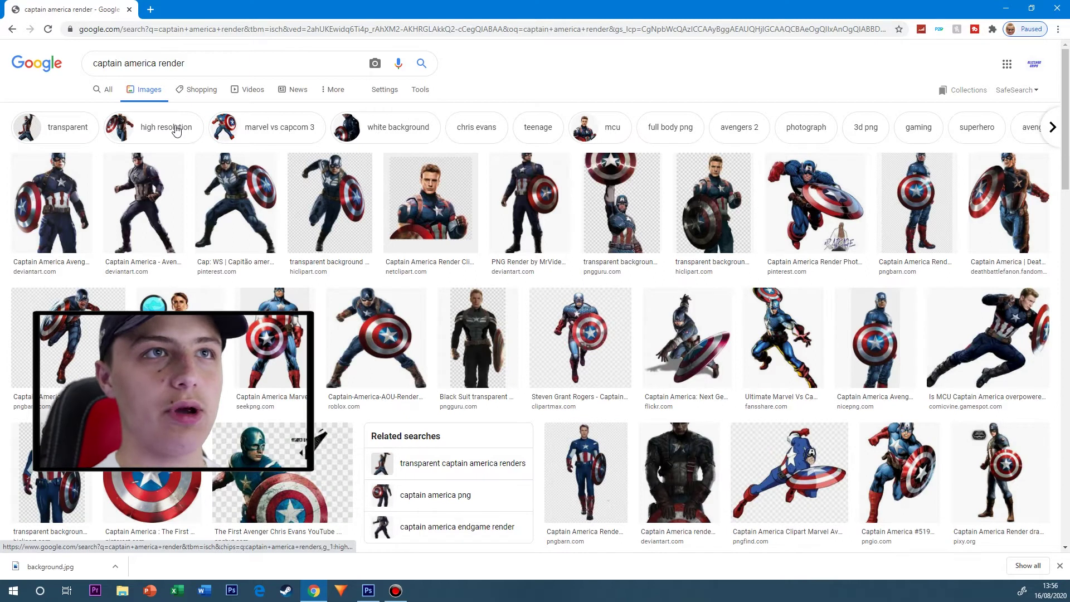
# Save the first Captain America render as captain america.png and search images for "captain america shield render".
pyautogui.click(51, 202)
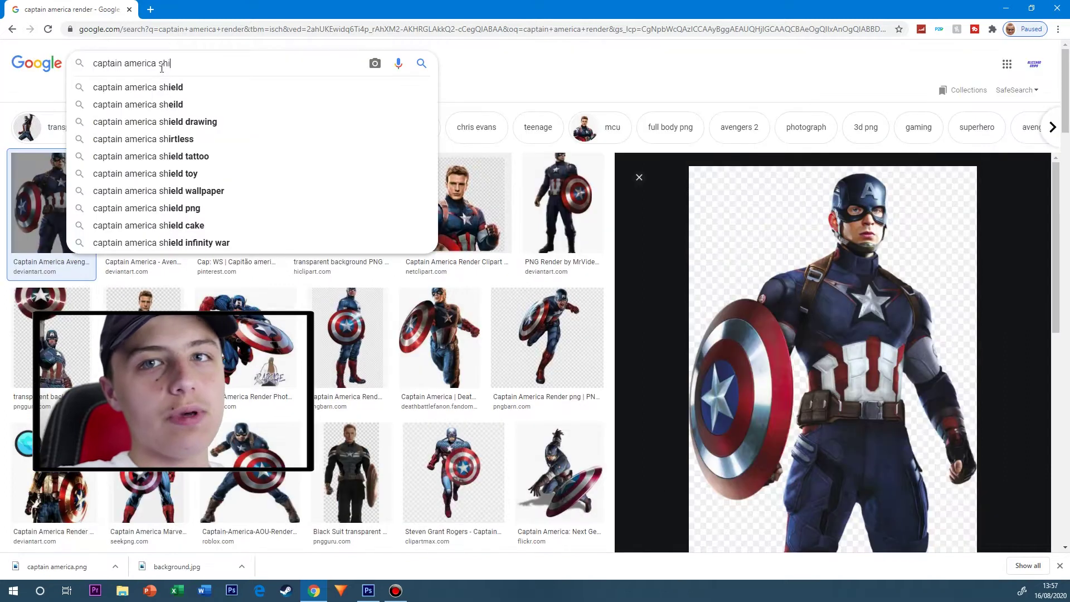
pyautogui.write('eld render')
pyautogui.press('Return')
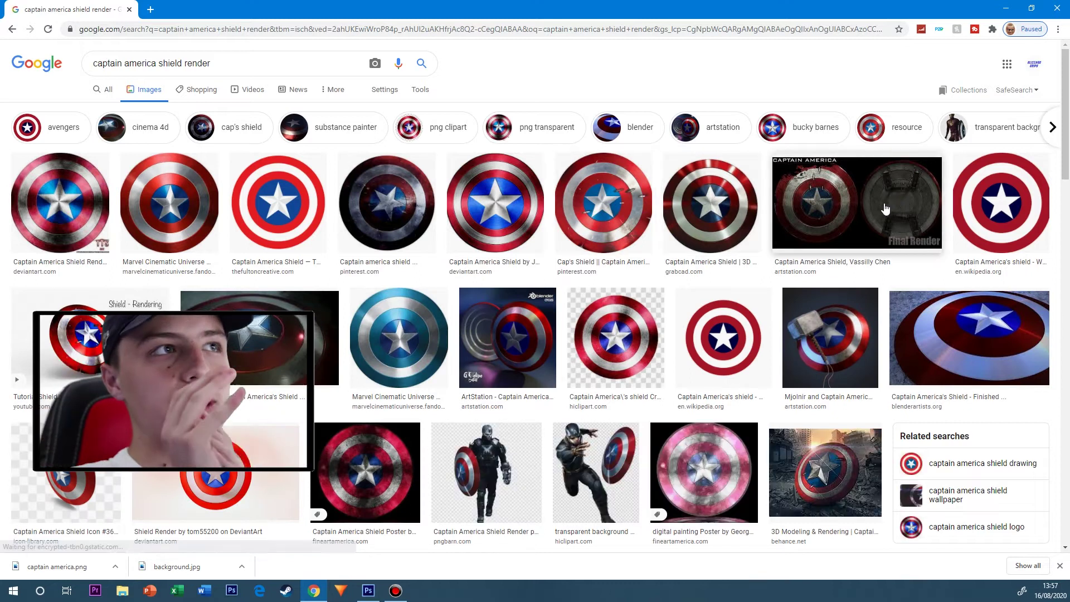
# Open the ArtStation Captain America shield image in the results and switch to Photoshop.
pyautogui.scroll(-2, 878, 190)
pyautogui.click(862, 110)
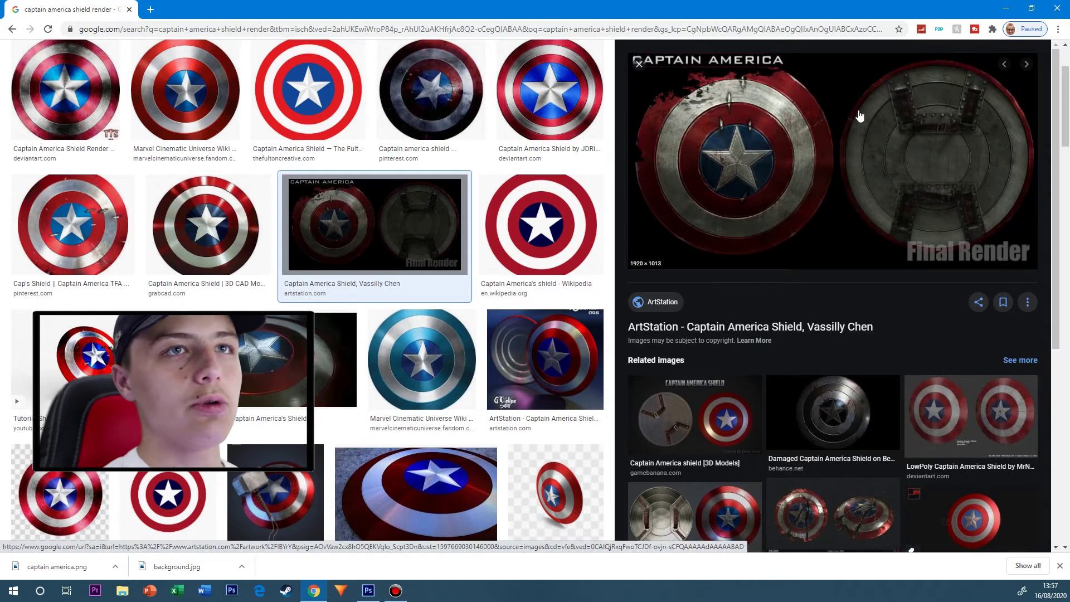
pyautogui.scroll(-1, 891, 167)
pyautogui.click(1005, 8)
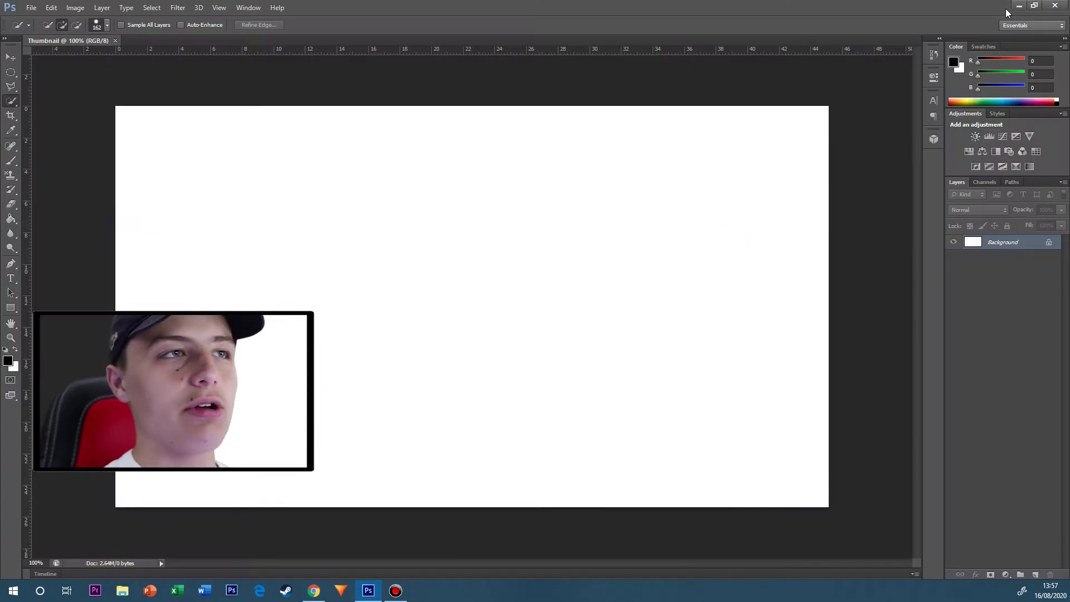
# Place background.jpg into the Thumbnail document and scale it to fill the whole canvas.
pyautogui.click(31, 8)
pyautogui.click(48, 188)
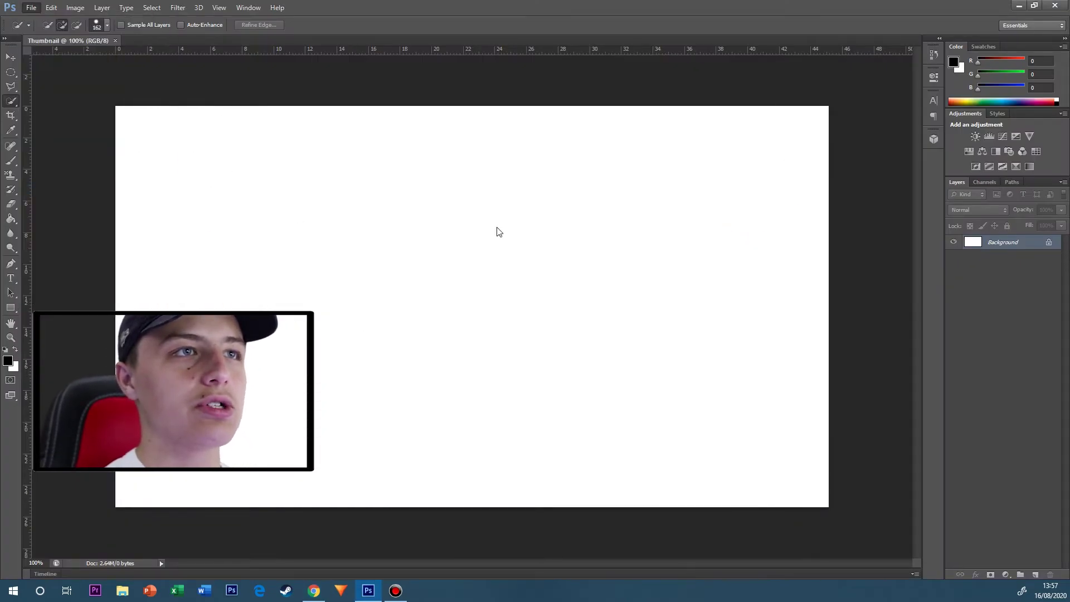
pyautogui.doubleClick(522, 225)
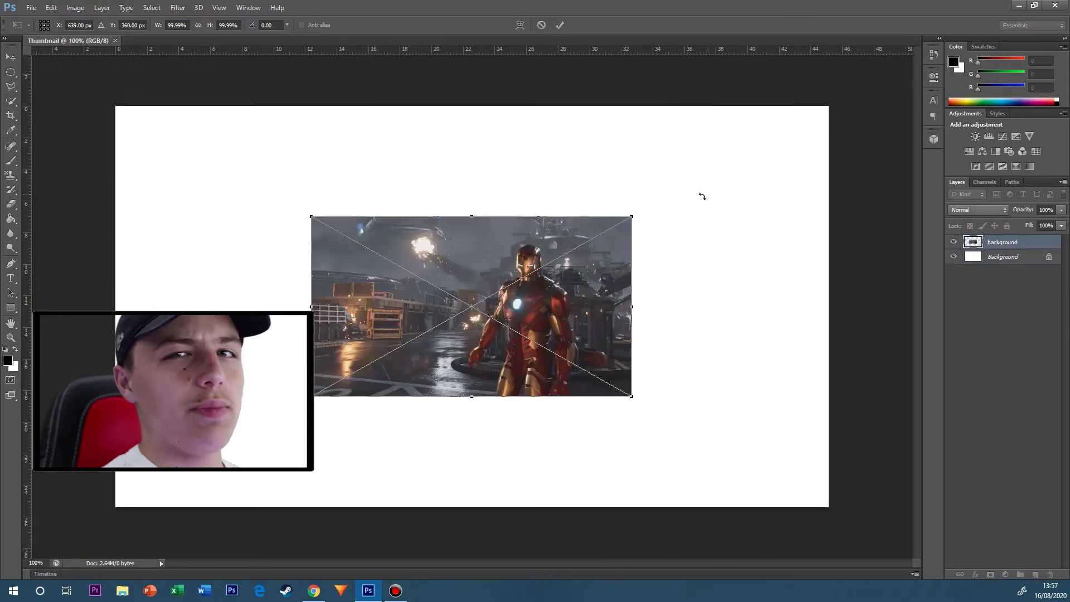
pyautogui.moveTo(648, 200); pyautogui.dragTo(831, 104)
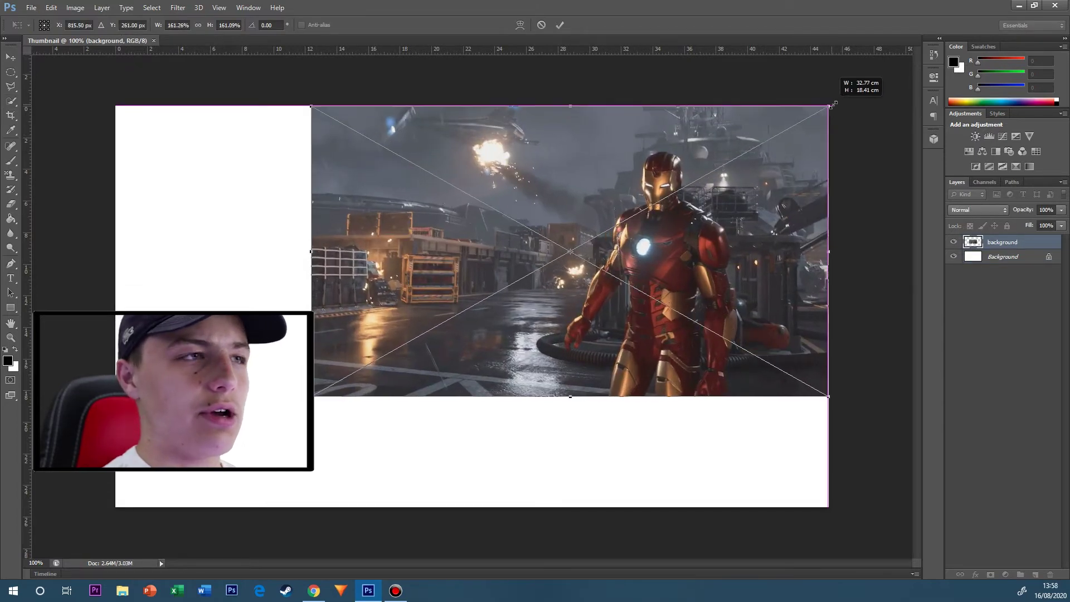
pyautogui.moveTo(311, 396); pyautogui.dragTo(118, 506)
pyautogui.press('Return')
# Delete the white Background layer and duplicate the Iron Man image layer twice.
pyautogui.press('e')
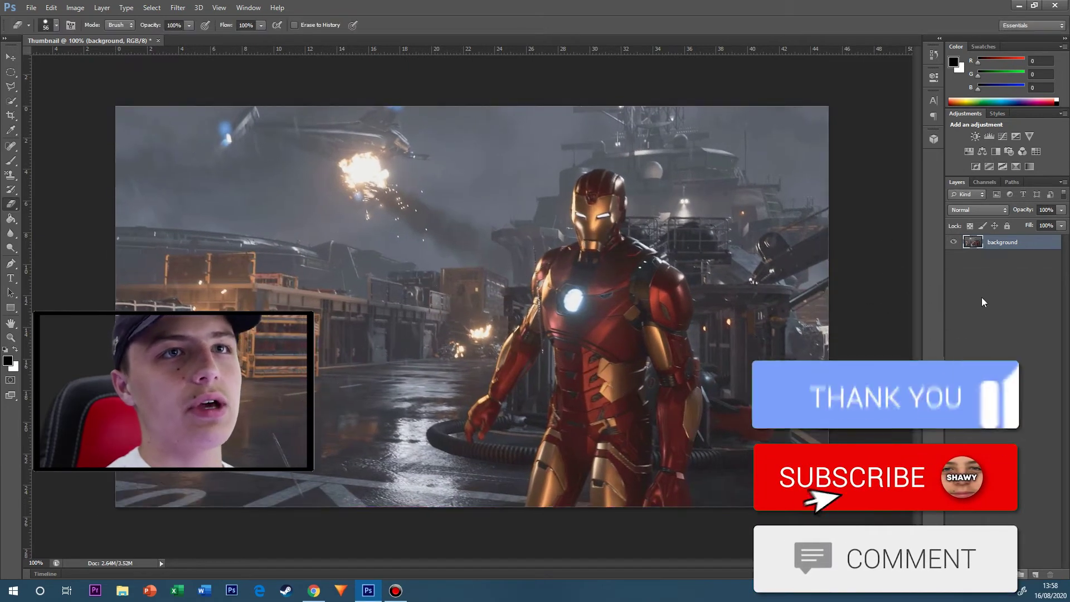
pyautogui.rightClick(984, 245)
pyautogui.click(873, 237)
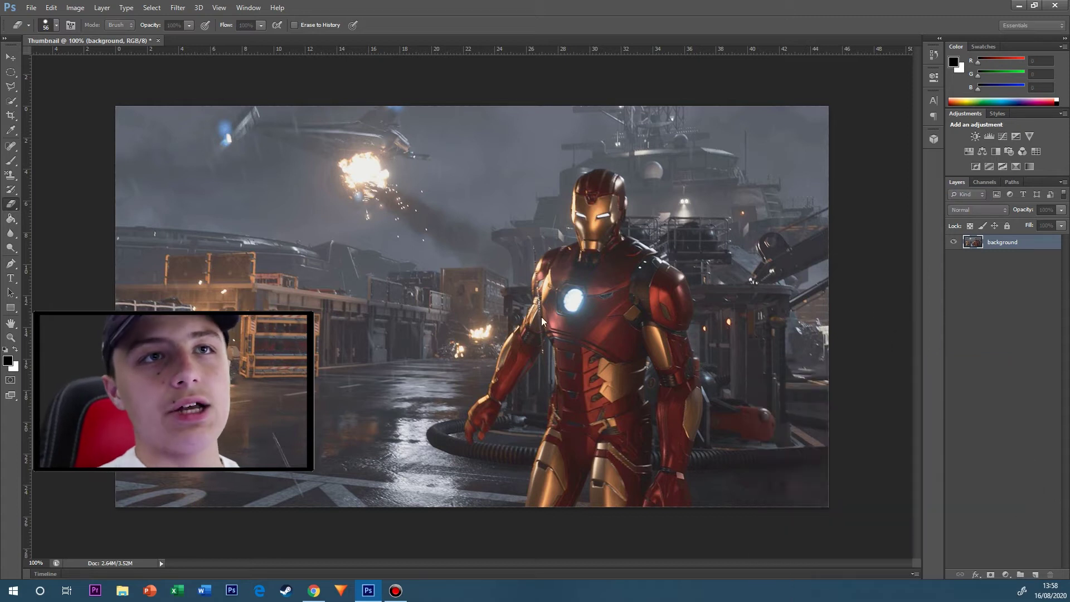
pyautogui.hotkey('ctrl', 'j')
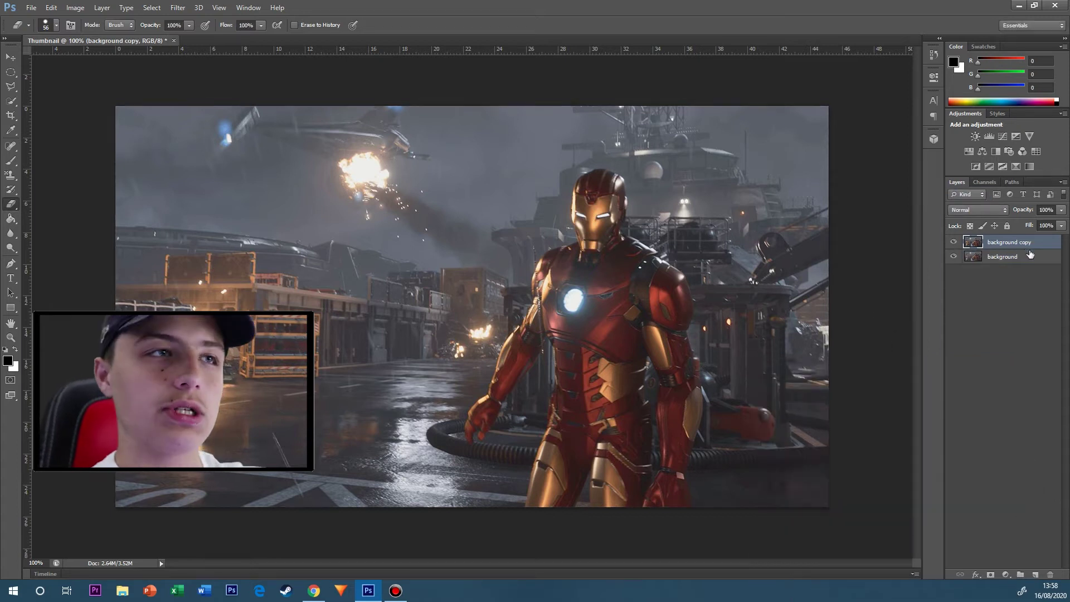
pyautogui.rightClick(1026, 245)
pyautogui.click(920, 194)
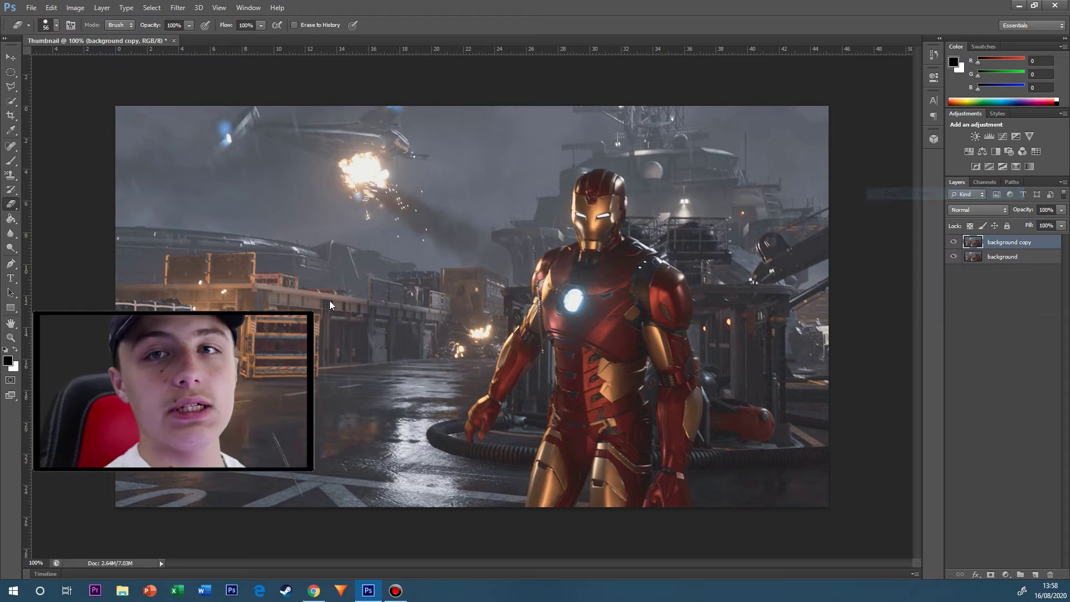
pyautogui.moveTo(0, 244); pyautogui.dragTo(460, 181)
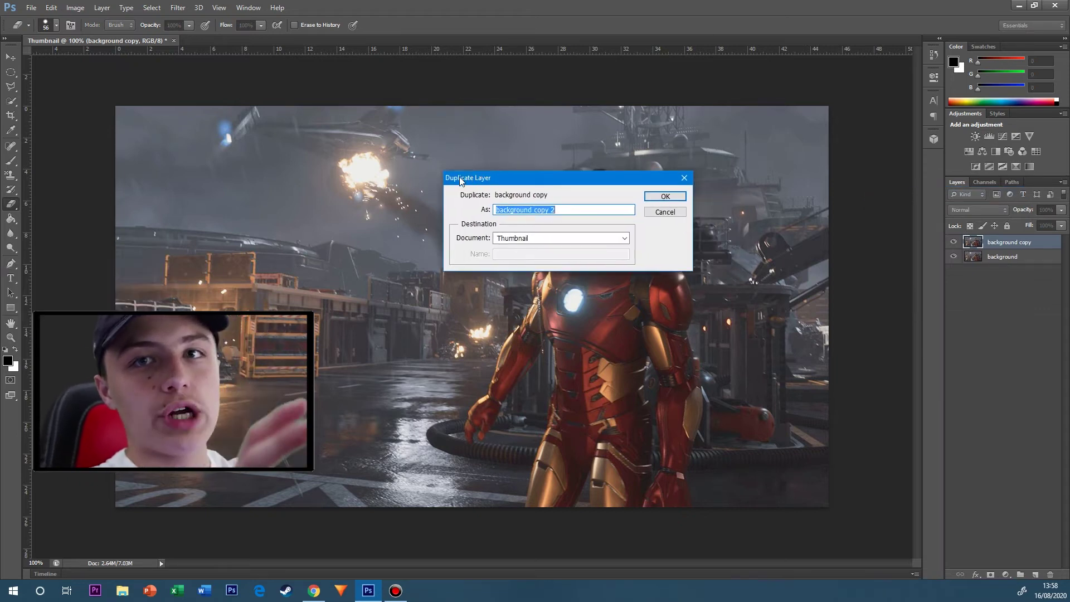
pyautogui.click(665, 196)
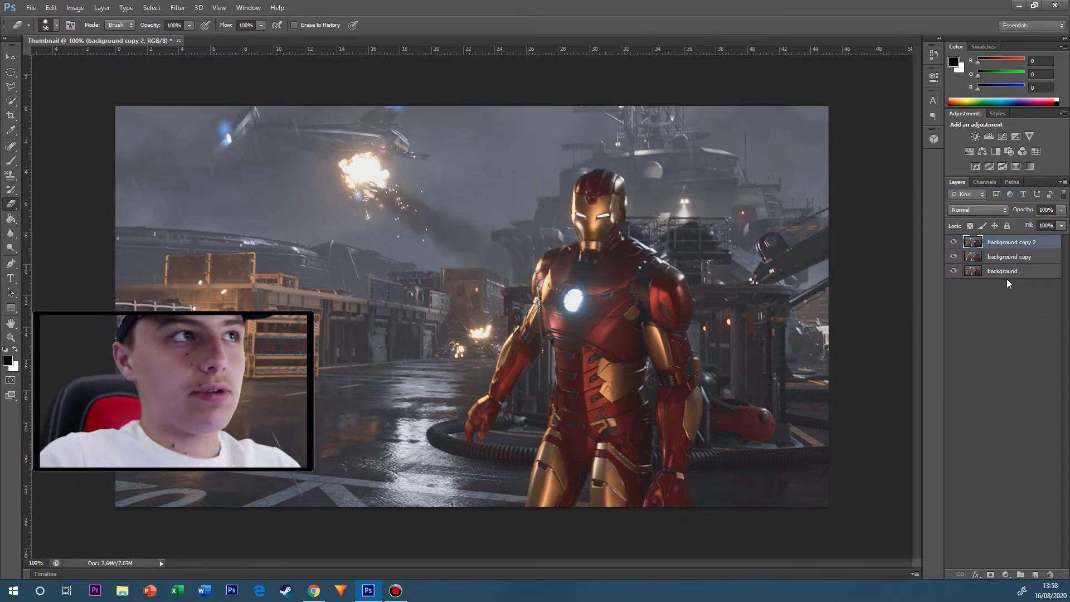
# Apply a Gaussian Blur with a 6.4-pixel radius to the background copy layer.
pyautogui.click(1013, 259)
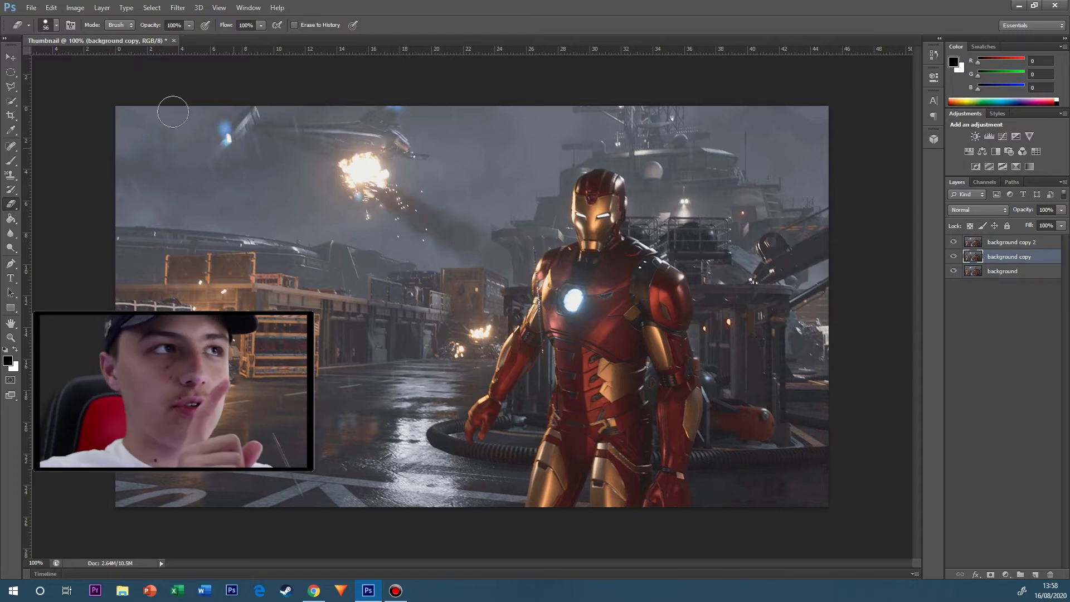
pyautogui.click(178, 8)
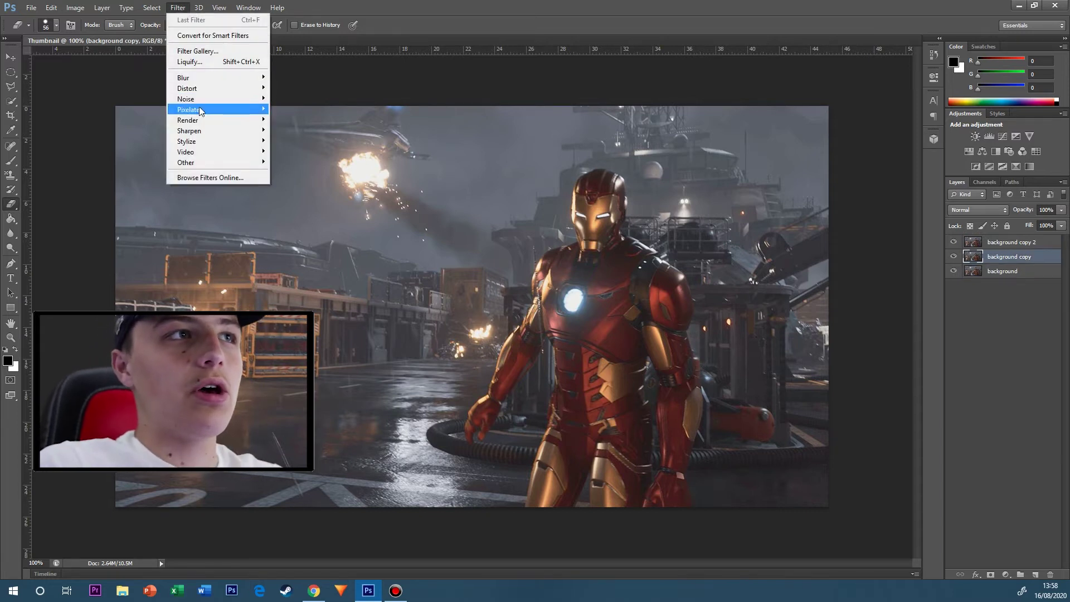
pyautogui.moveTo(223, 79)
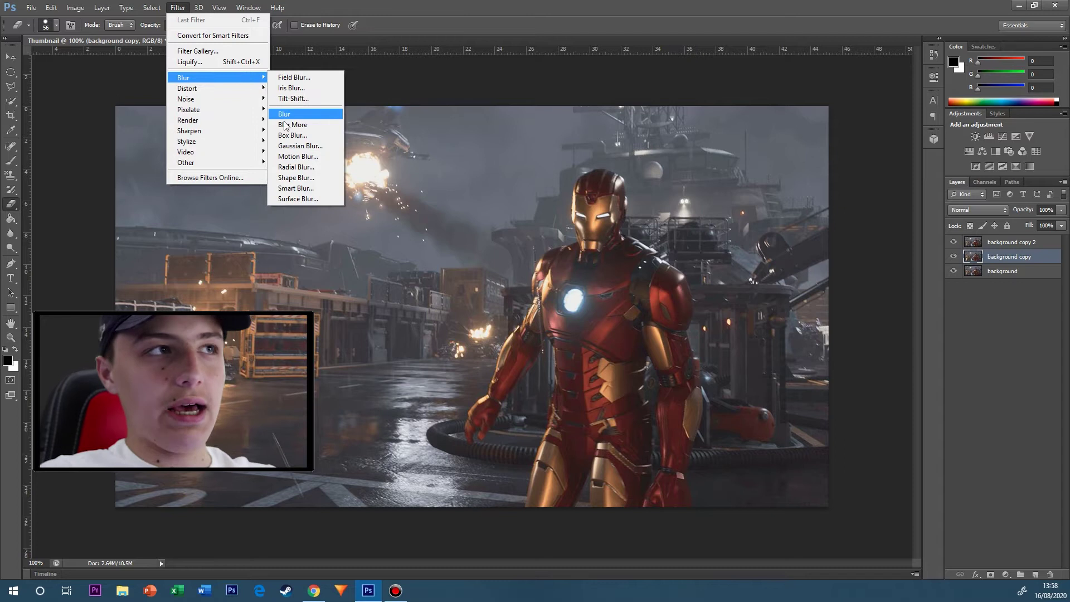
pyautogui.click(291, 146)
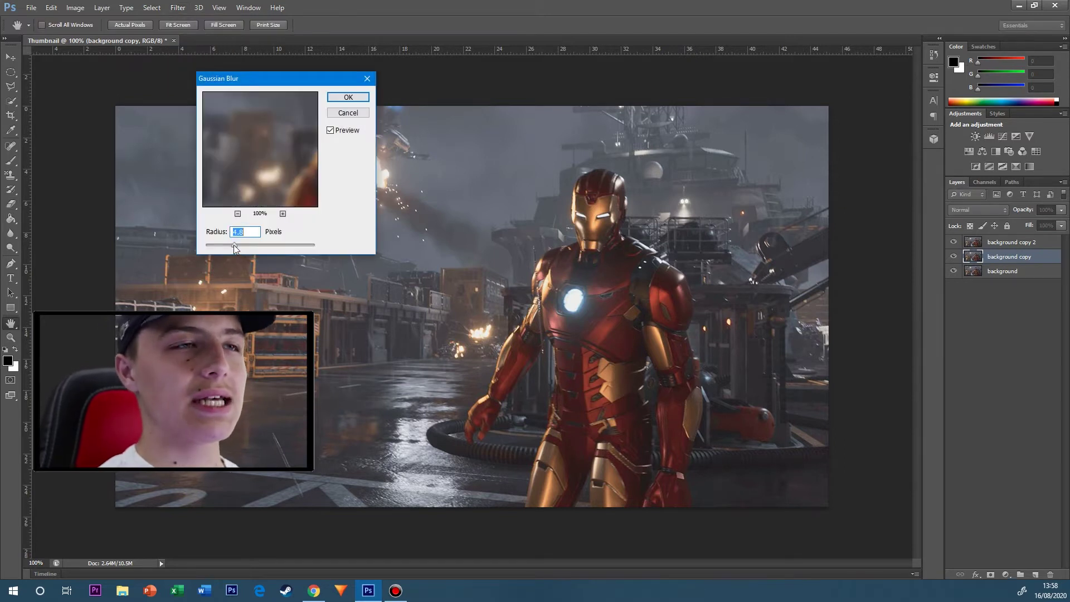
pyautogui.moveTo(232, 245); pyautogui.dragTo(243, 245)
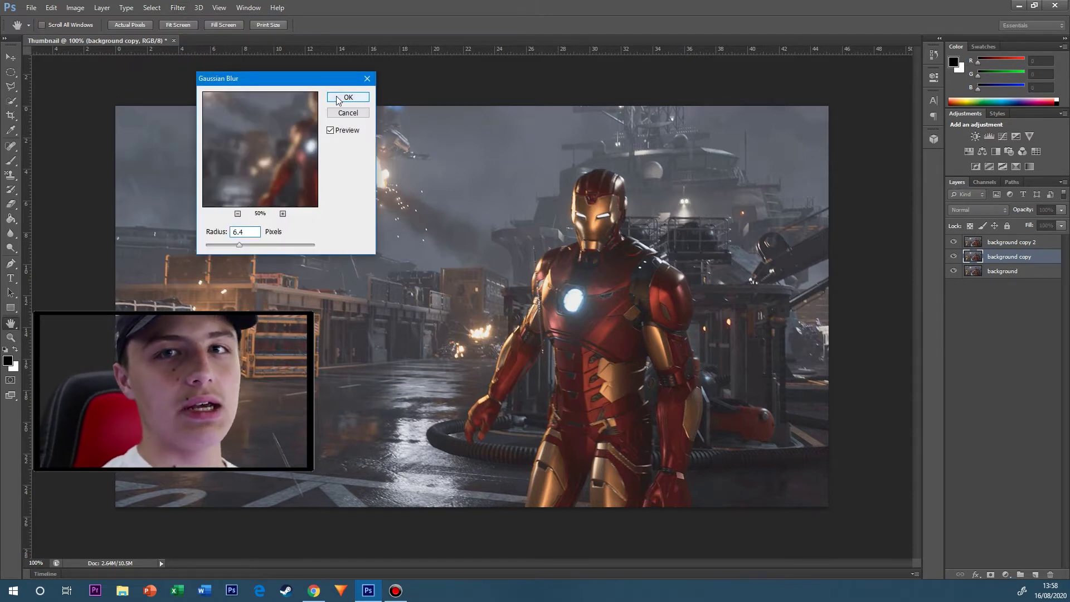
pyautogui.click(347, 98)
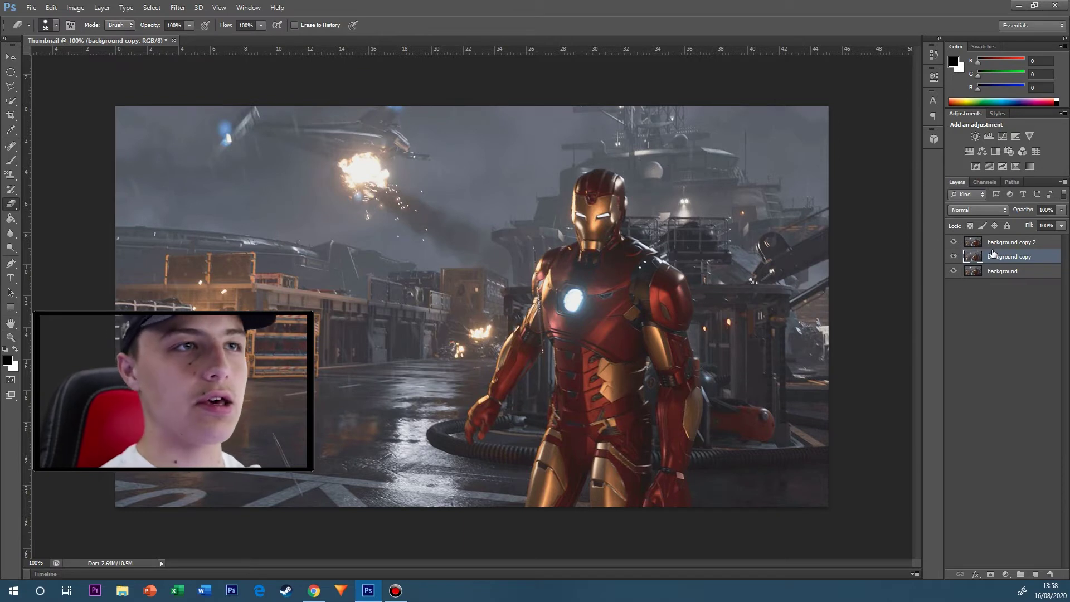
# Hide background copy 2 and erase the middle of the blurred background copy with a 432 px eraser at 0% hardness.
pyautogui.click(954, 242)
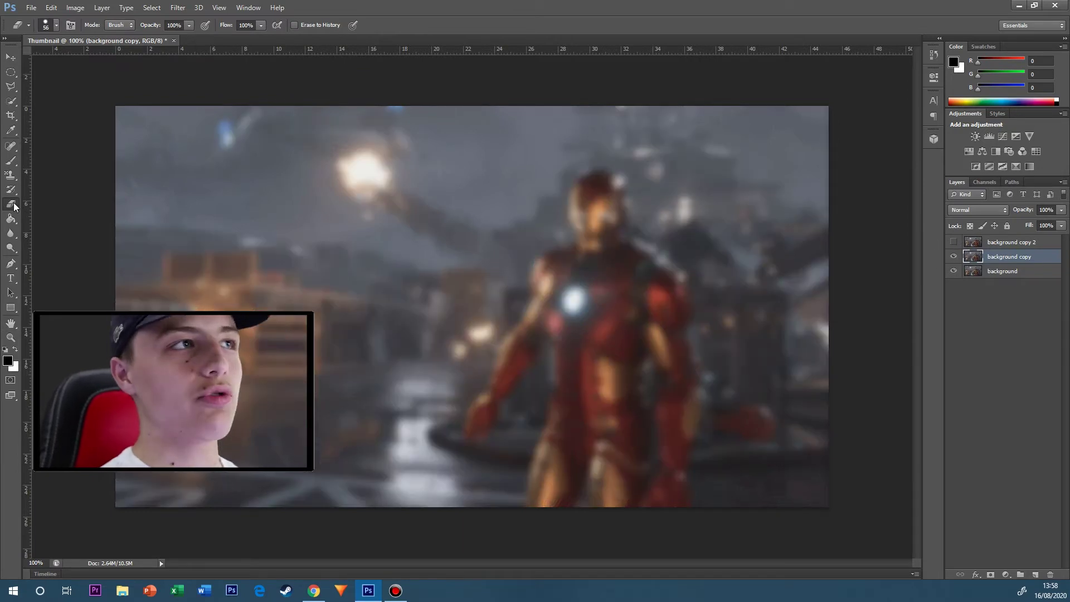
pyautogui.click(55, 25)
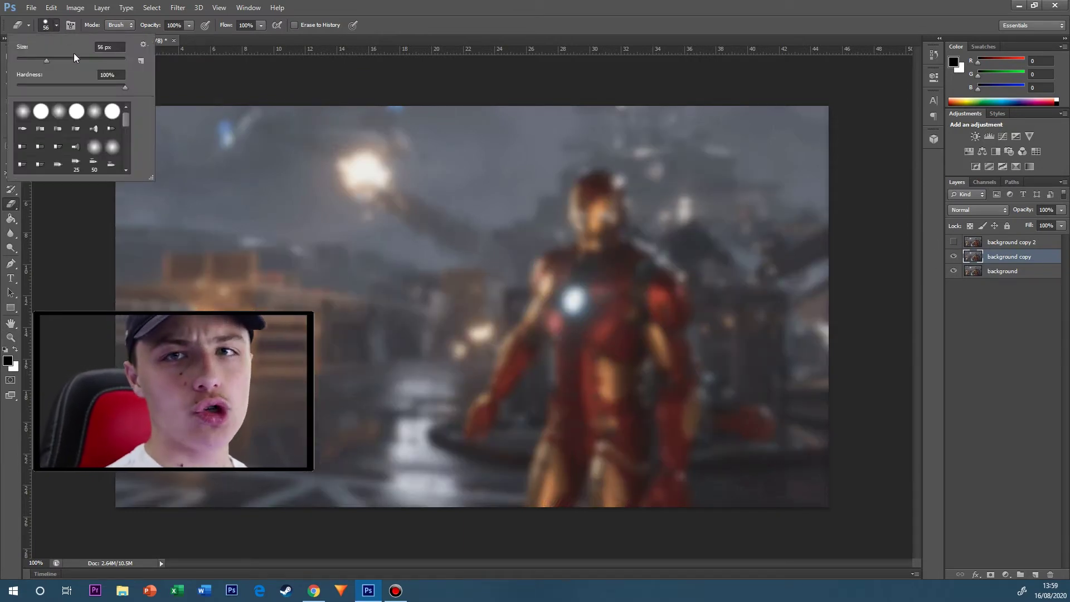
pyautogui.moveTo(115, 58); pyautogui.dragTo(111, 58)
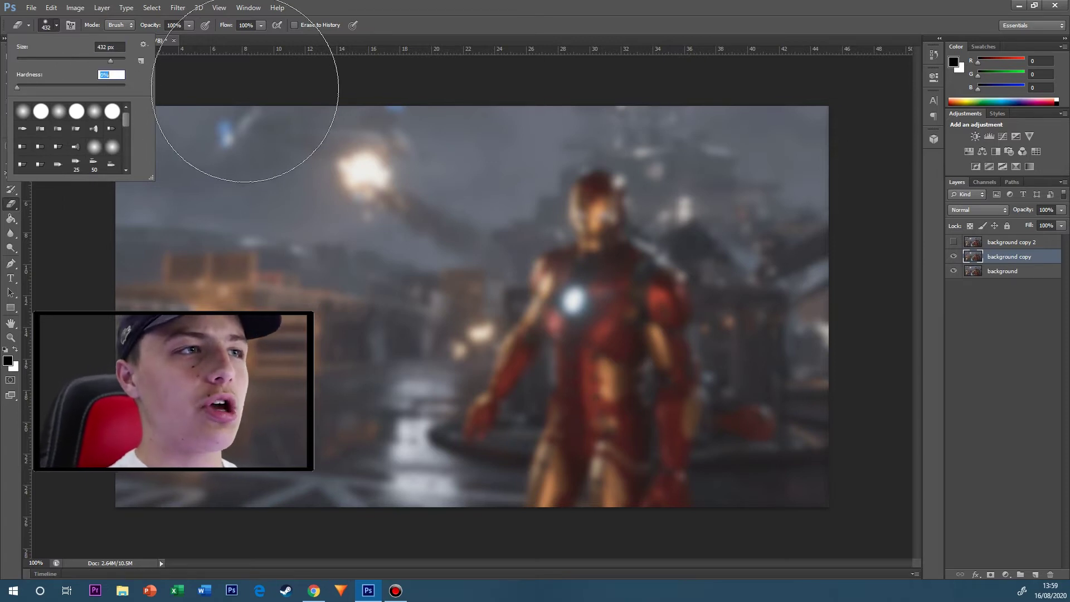
pyautogui.moveTo(363, 347)
pyautogui.mouseDown()
pyautogui.moveTo(371, 376)
pyautogui.moveTo(350, 320)
pyautogui.mouseUp()
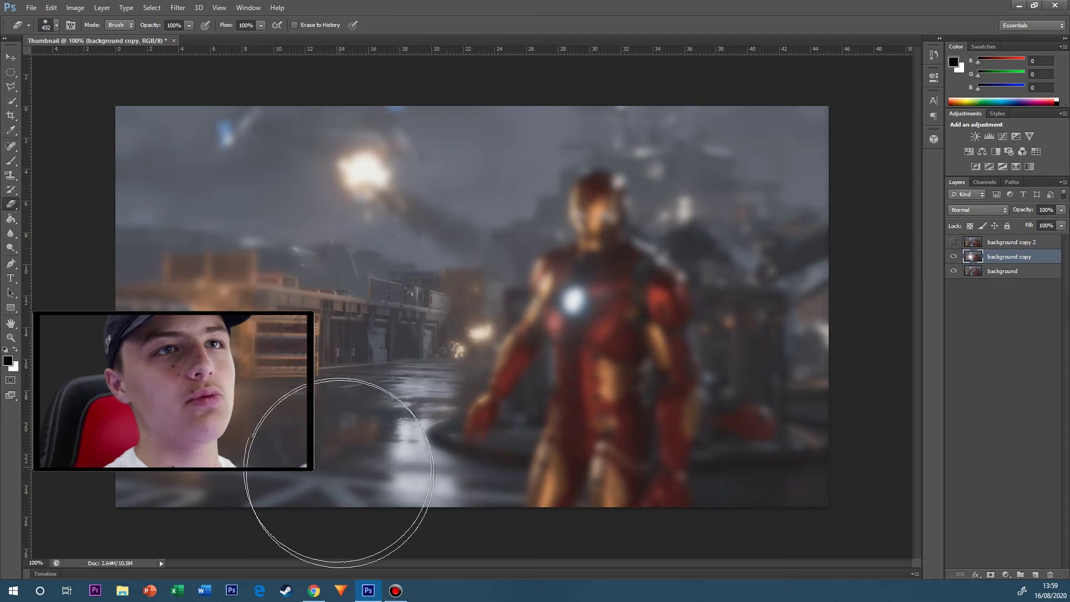
pyautogui.moveTo(306, 404)
pyautogui.mouseDown()
pyautogui.moveTo(520, 210)
pyautogui.moveTo(418, 143)
pyautogui.moveTo(323, 229)
pyautogui.moveTo(494, 399)
pyautogui.moveTo(609, 370)
pyautogui.moveTo(382, 192)
pyautogui.moveTo(401, 390)
pyautogui.moveTo(568, 214)
pyautogui.moveTo(315, 341)
pyautogui.mouseUp()
pyautogui.click(1007, 343)
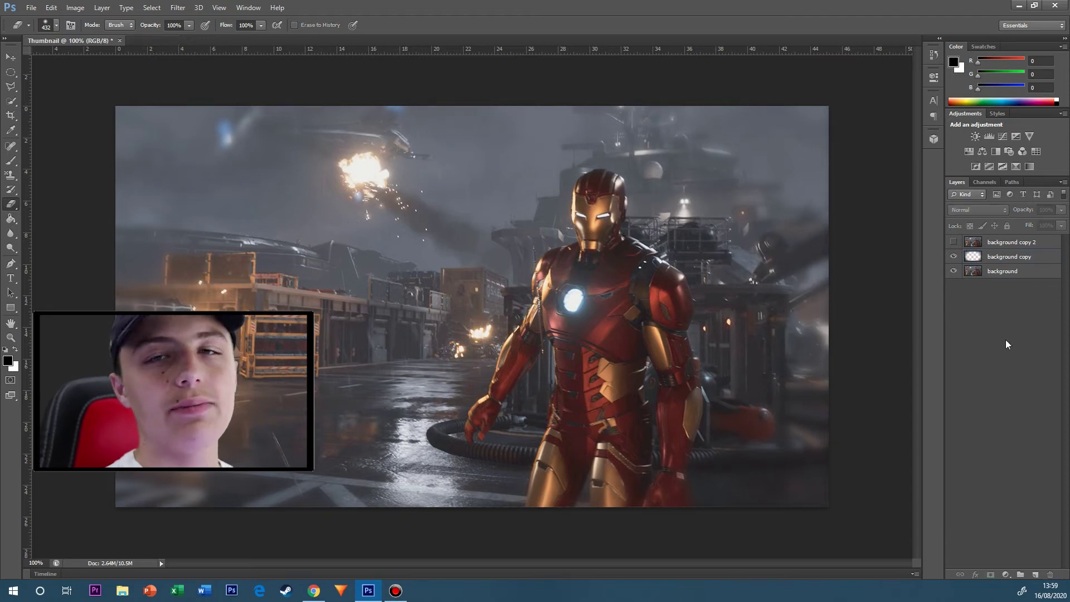
# Show background copy 2 again and apply a Motion Blur to it at a 27° angle.
pyautogui.click(953, 241)
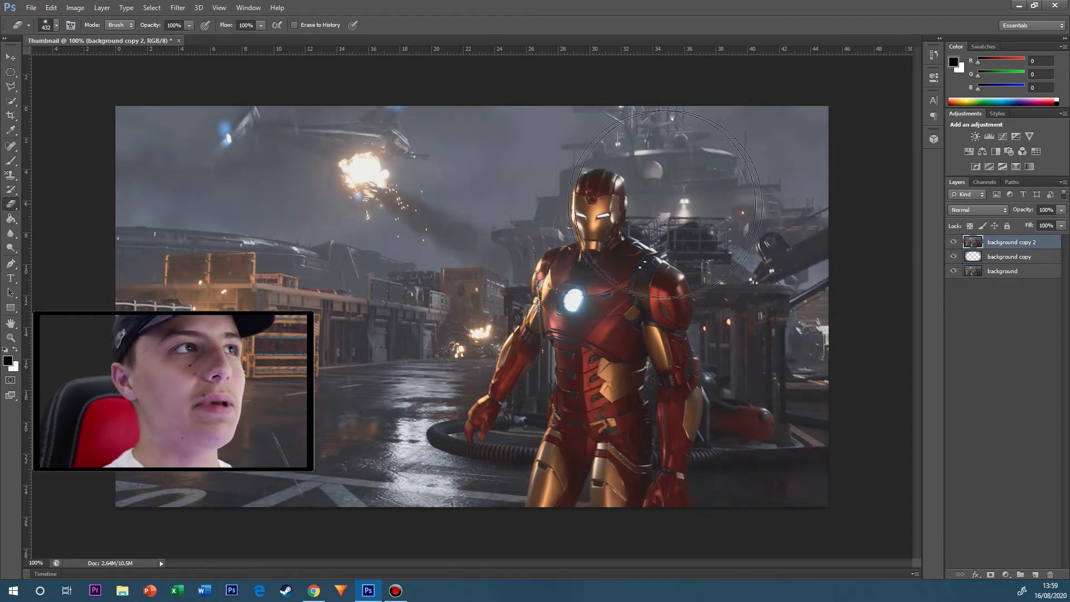
pyautogui.click(178, 7)
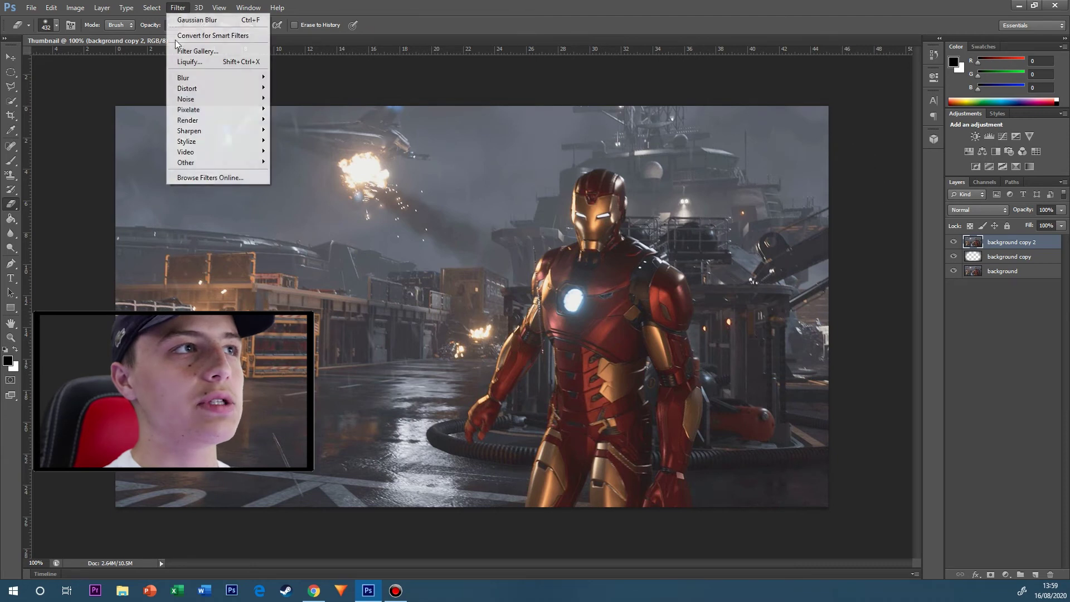
pyautogui.moveTo(234, 78)
pyautogui.click(298, 156)
pyautogui.moveTo(458, 320); pyautogui.dragTo(472, 319)
pyautogui.click(543, 282)
pyautogui.click(547, 284)
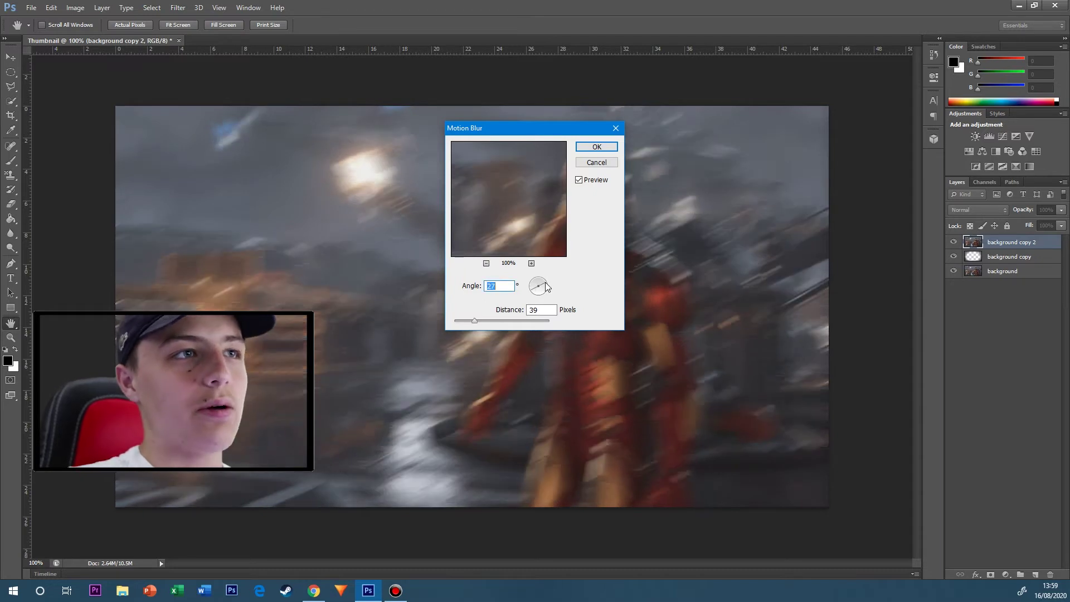
pyautogui.moveTo(473, 323); pyautogui.dragTo(465, 323)
pyautogui.click(596, 147)
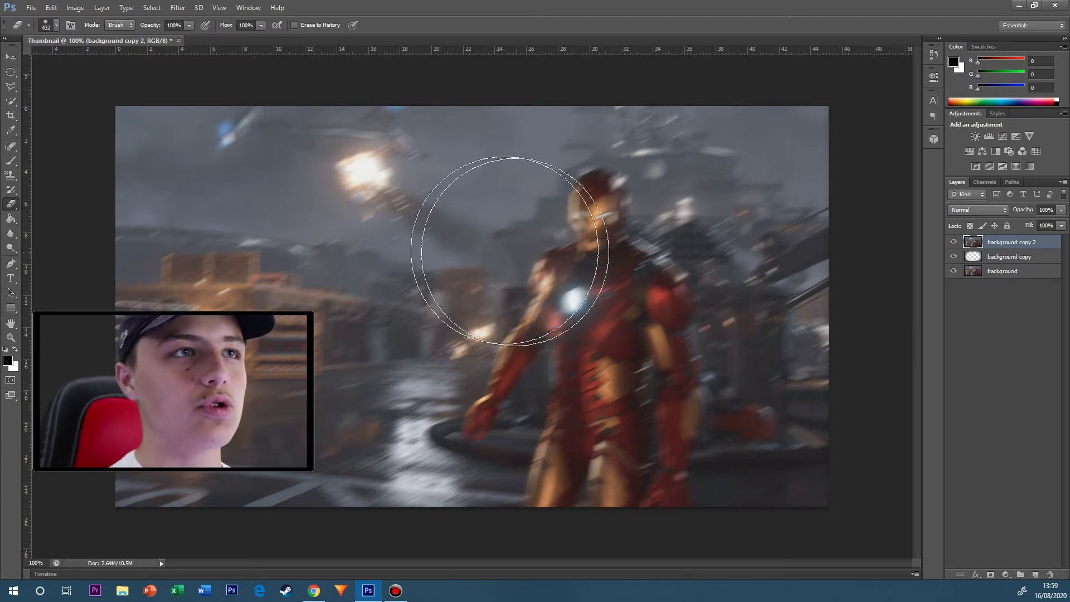
# Erase the outer edges of the motion-blurred background copy 2 with the soft eraser.
pyautogui.moveTo(689, 96); pyautogui.dragTo(811, 335)
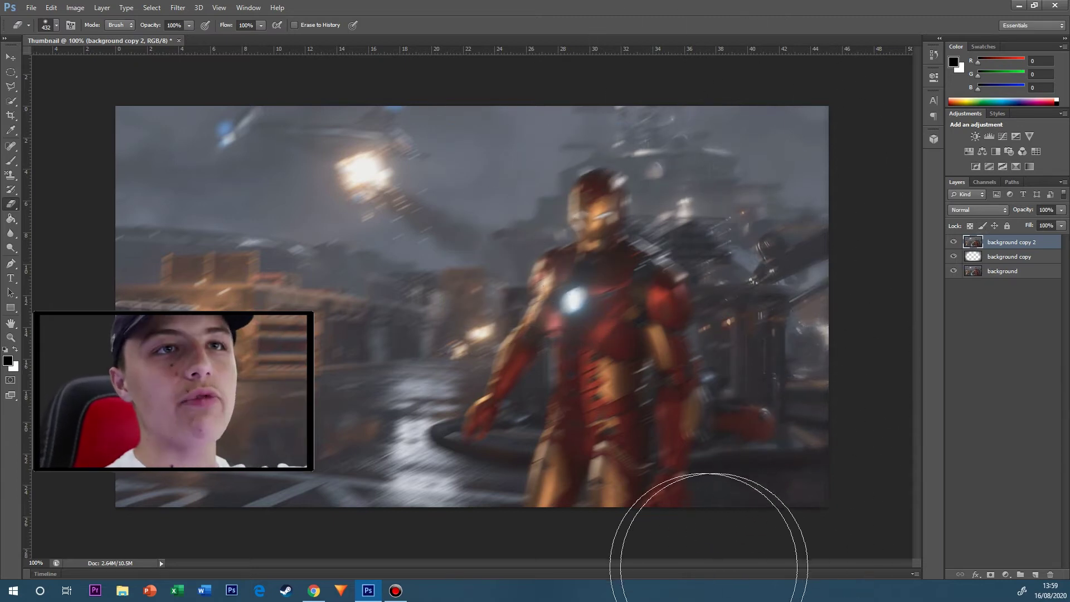
pyautogui.moveTo(148, 106)
pyautogui.mouseDown()
pyautogui.moveTo(790, 161)
pyautogui.moveTo(569, 418)
pyautogui.moveTo(234, 437)
pyautogui.moveTo(424, 478)
pyautogui.mouseUp()
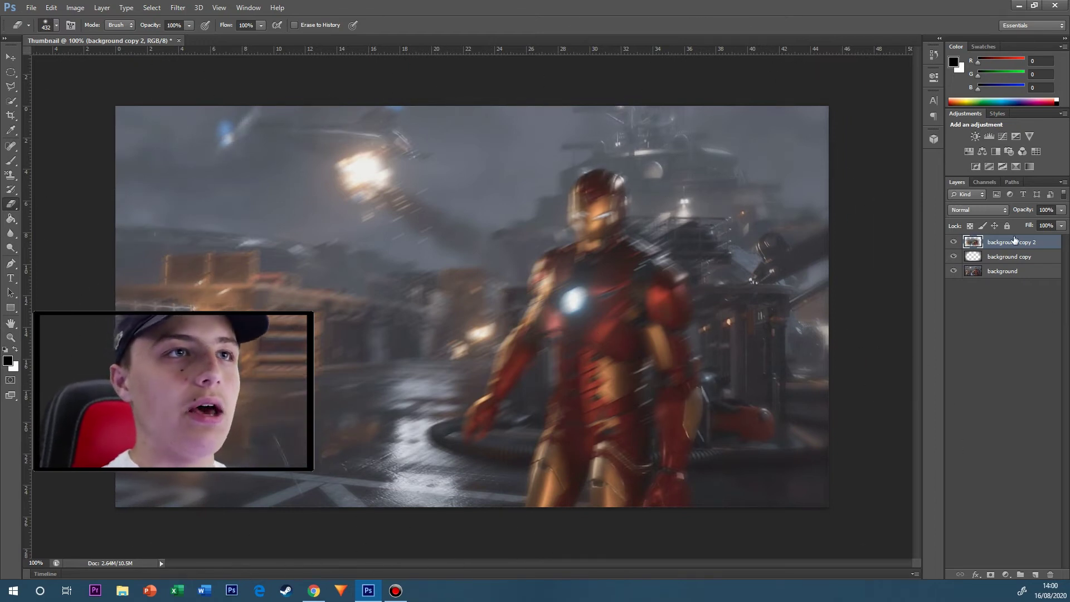
pyautogui.click(178, 8)
pyautogui.moveTo(187, 74)
pyautogui.click(312, 187)
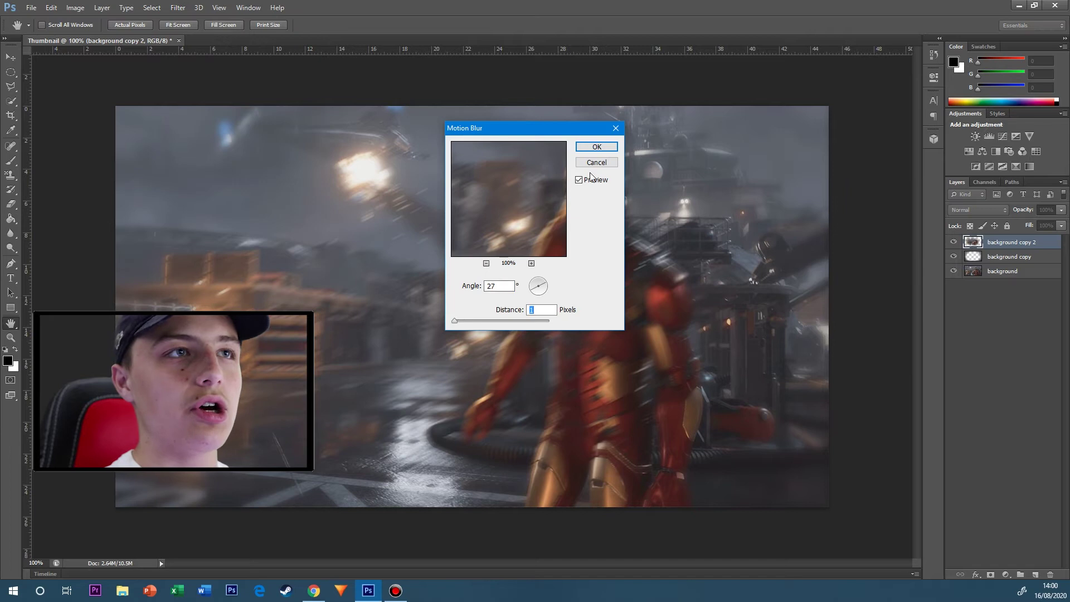
# Create a layer group named background above the three image layers.
pyautogui.click(972, 297)
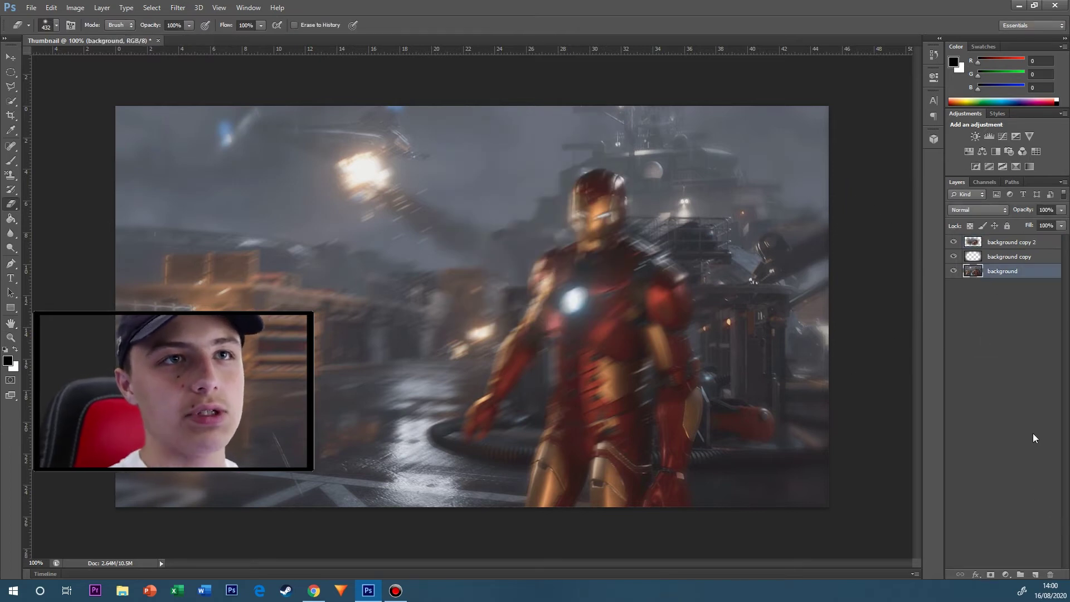
pyautogui.click(1020, 575)
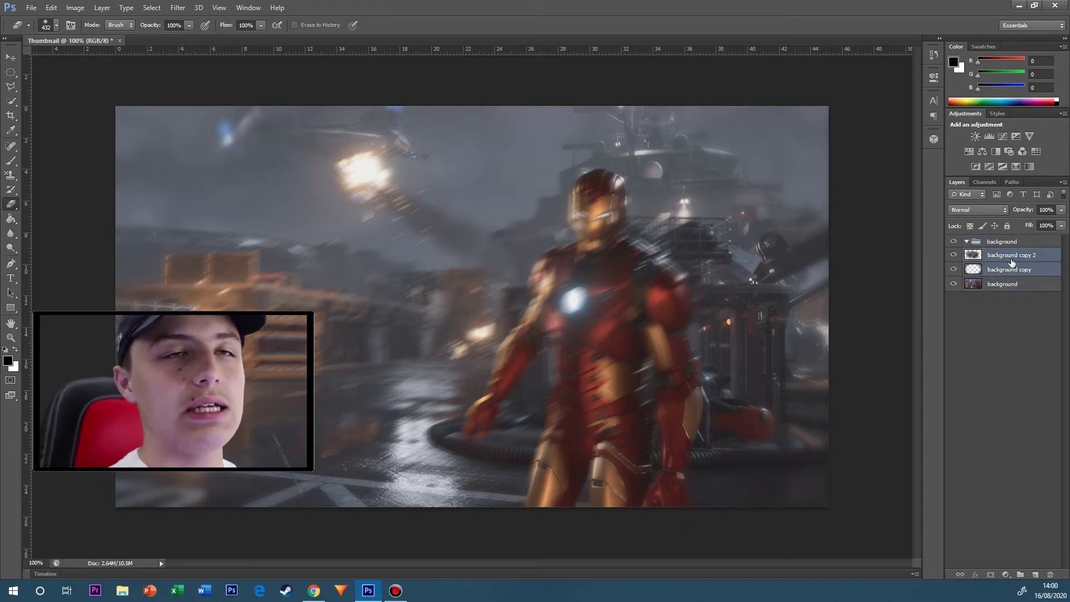
# Collapse the background group and place captain america.png above it at its default size.
pyautogui.click(975, 245)
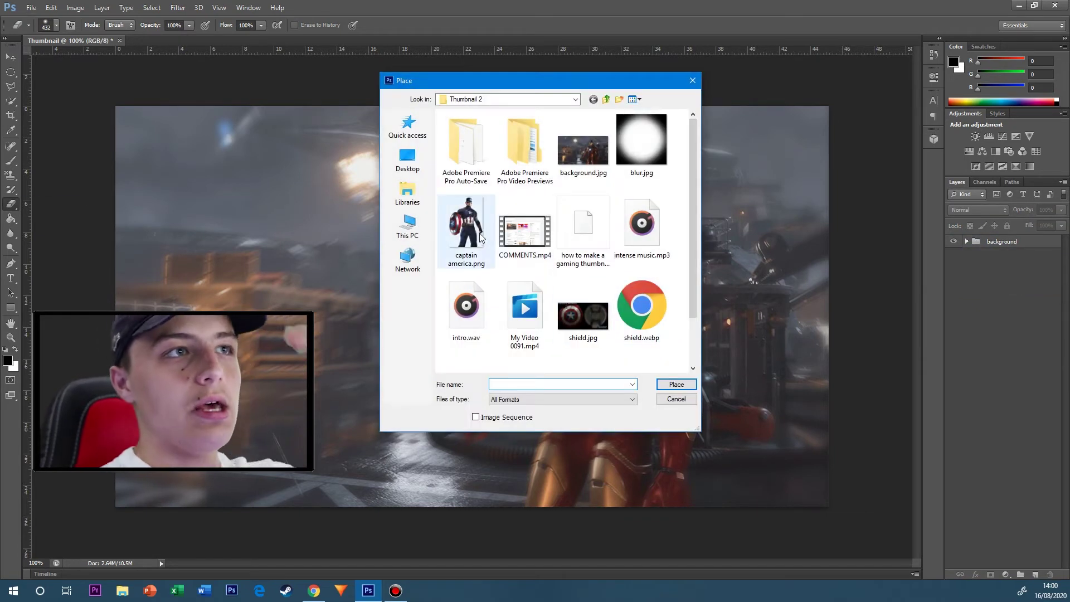
pyautogui.doubleClick(480, 236)
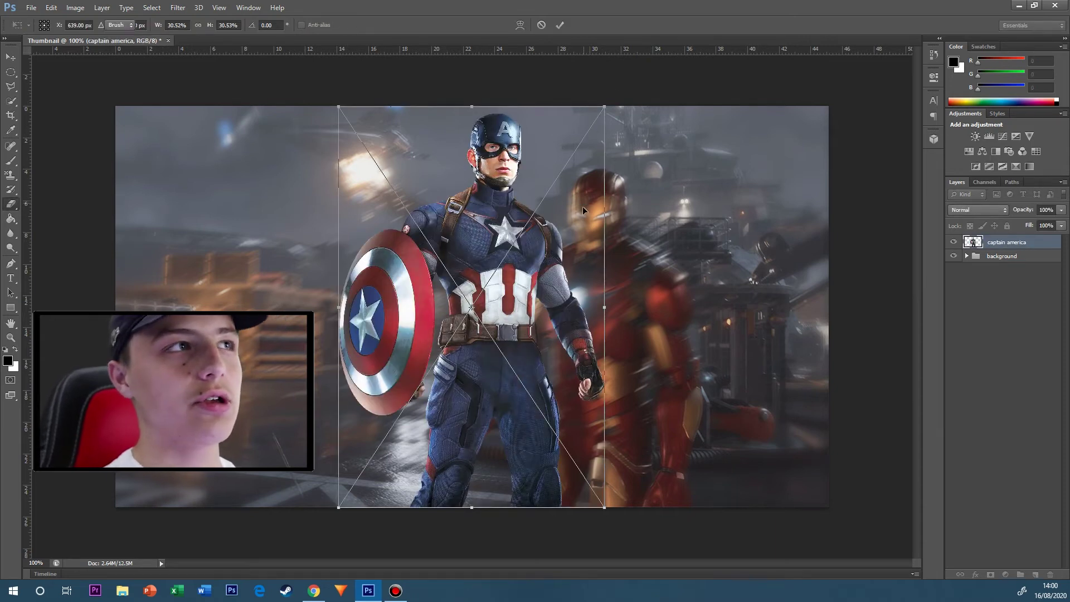
pyautogui.press('Return')
# Erase Captain America's shield and lower body with a 598 px eraser, keeping only the head and shoulders.
pyautogui.press('e')
pyautogui.moveTo(621, 465); pyautogui.dragTo(300, 490)
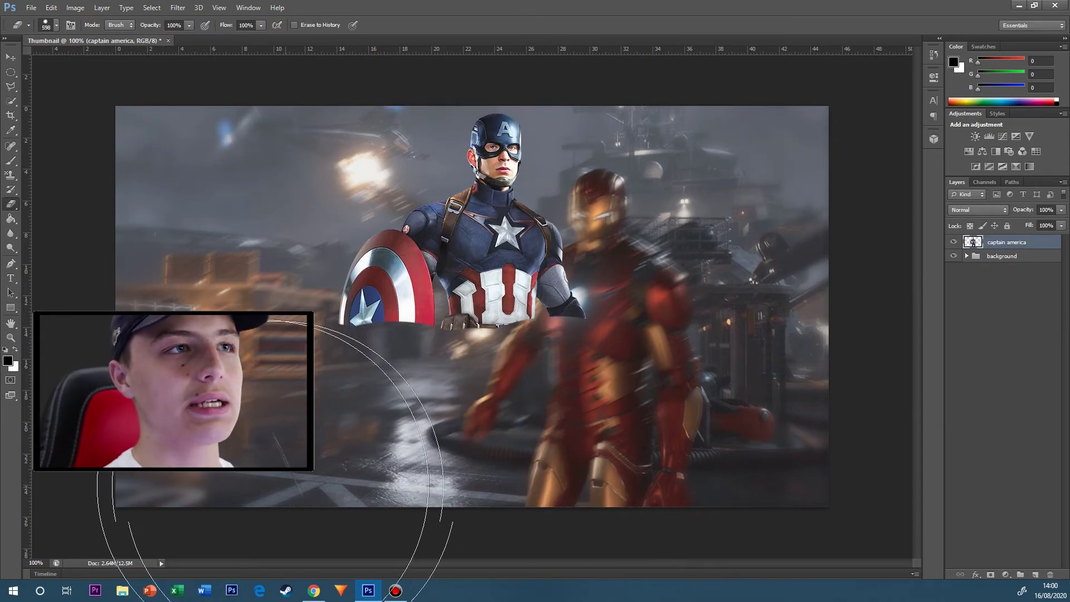
pyautogui.moveTo(650, 430)
pyautogui.mouseDown()
pyautogui.moveTo(168, 428)
pyautogui.moveTo(345, 438)
pyautogui.moveTo(323, 351)
pyautogui.mouseUp()
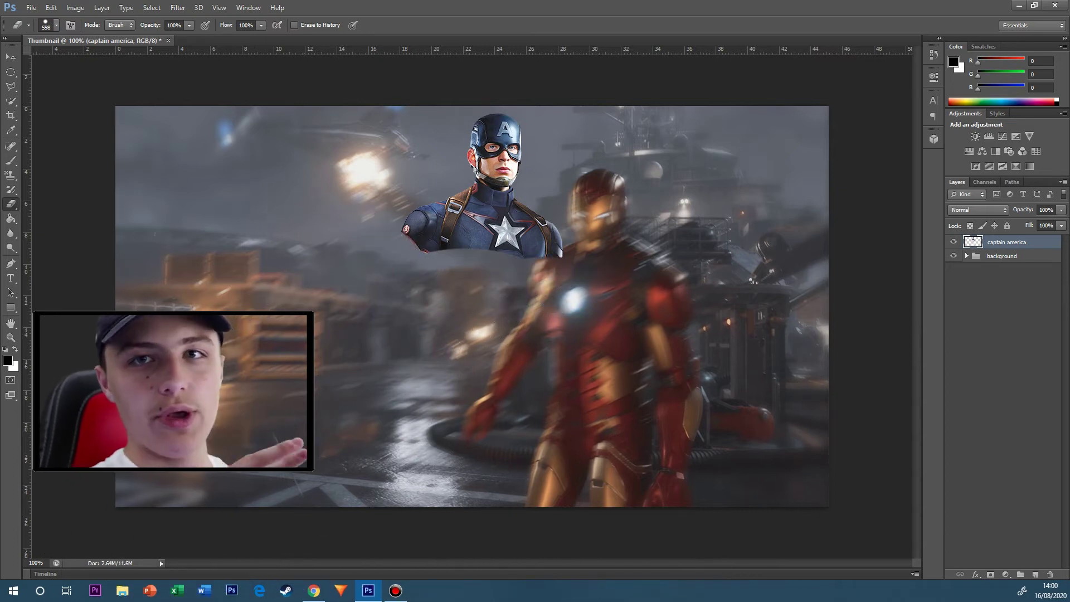
# Enlarge the Captain America bust to about 270% and position it in the lower-left part of the canvas.
pyautogui.click(11, 58)
pyautogui.moveTo(507, 268); pyautogui.dragTo(439, 384)
pyautogui.hotkey('ctrl', 't')
pyautogui.moveTo(499, 228); pyautogui.dragTo(558, 125)
pyautogui.moveTo(368, 369); pyautogui.dragTo(349, 405)
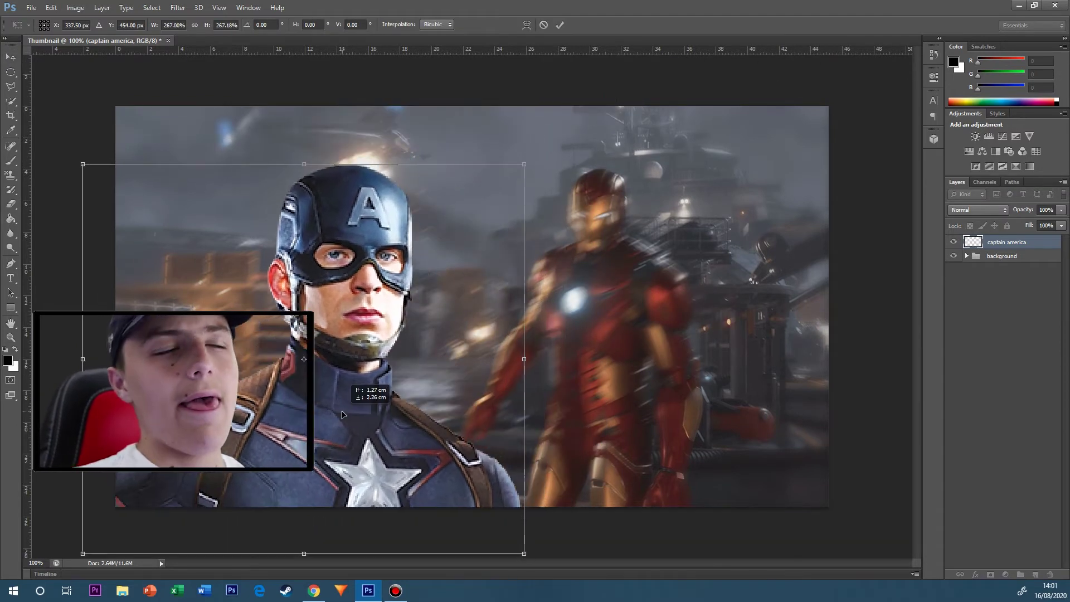
pyautogui.moveTo(536, 159); pyautogui.dragTo(525, 145)
pyautogui.press('Return')
pyautogui.moveTo(297, 290); pyautogui.dragTo(289, 279)
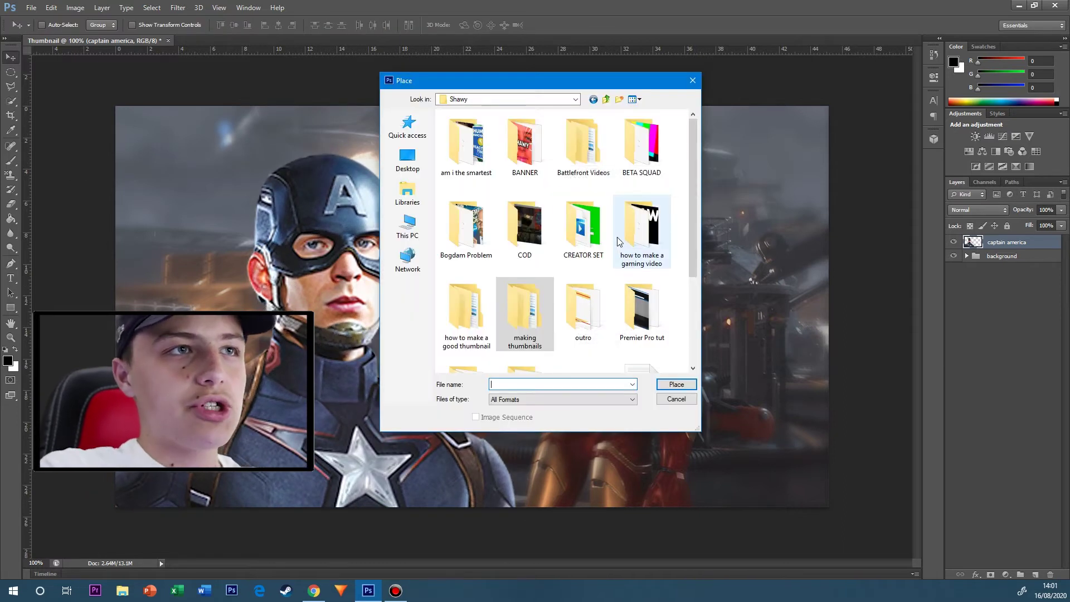
# Place the photo IMG_1654.JPG from the Thumbnail 2 folder above the captain america layer.
pyautogui.click(618, 241)
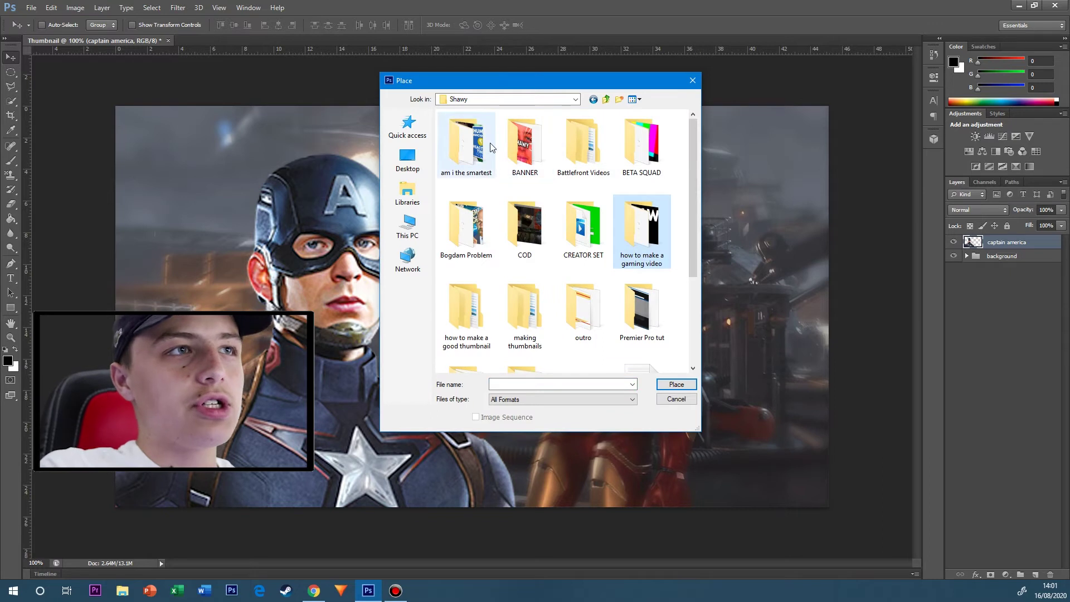
pyautogui.doubleClick(466, 144)
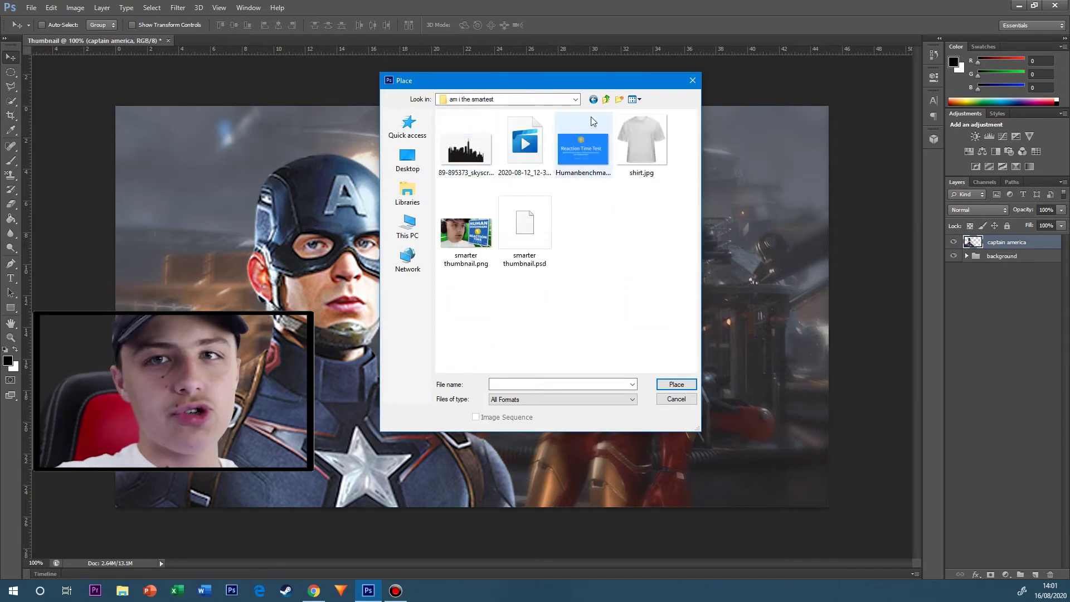
pyautogui.click(606, 99)
pyautogui.scroll(-3, 563, 239)
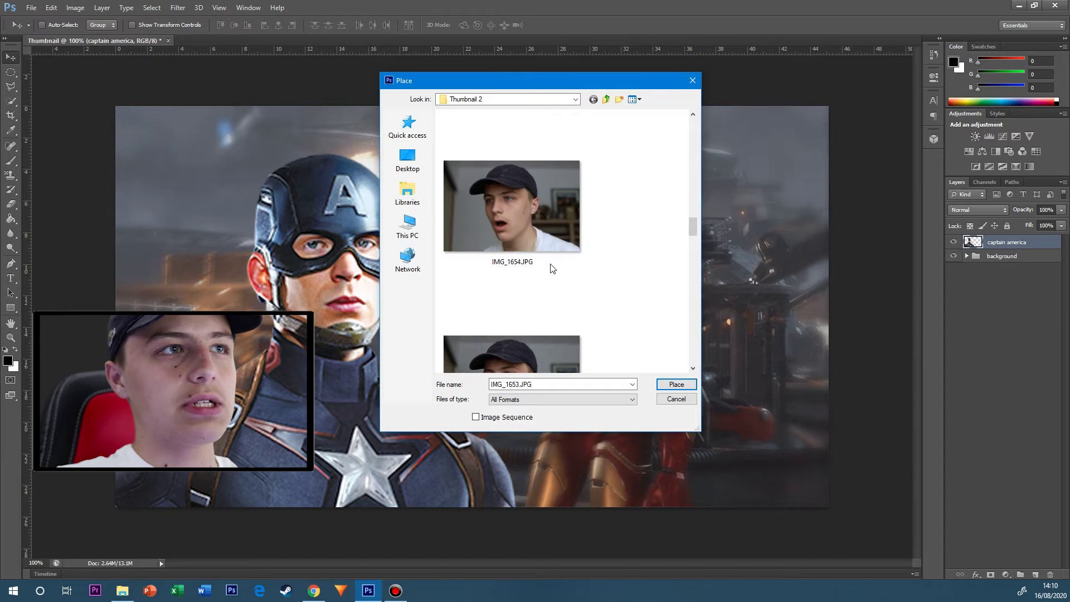
pyautogui.doubleClick(547, 243)
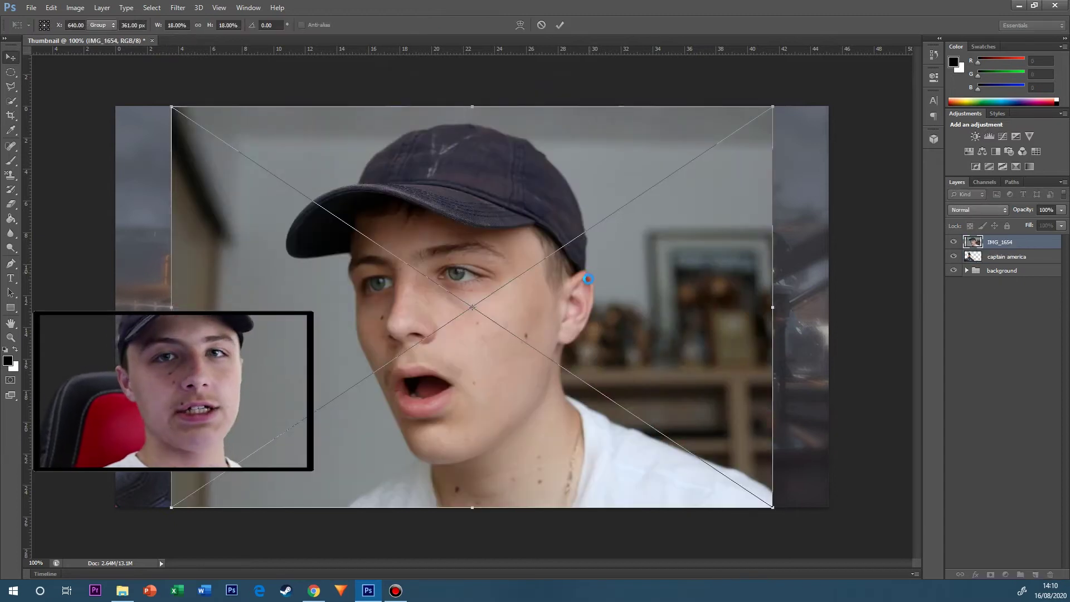
pyautogui.press('Return')
# Rasterize the IMG_1654 smart object so that it can be erased.
pyautogui.press('e')
pyautogui.click(586, 286)
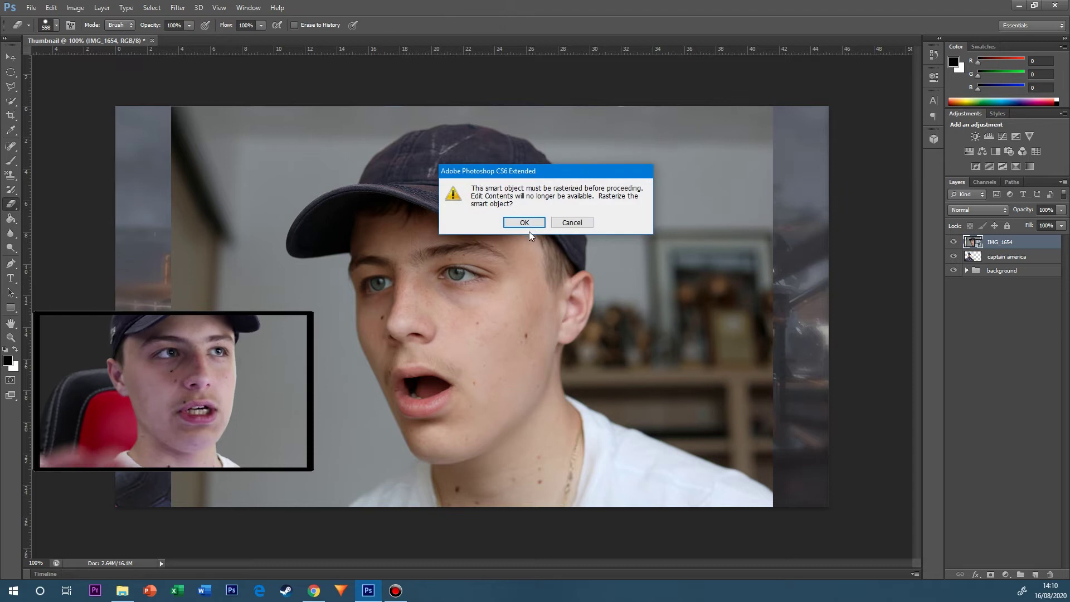
pyautogui.click(529, 223)
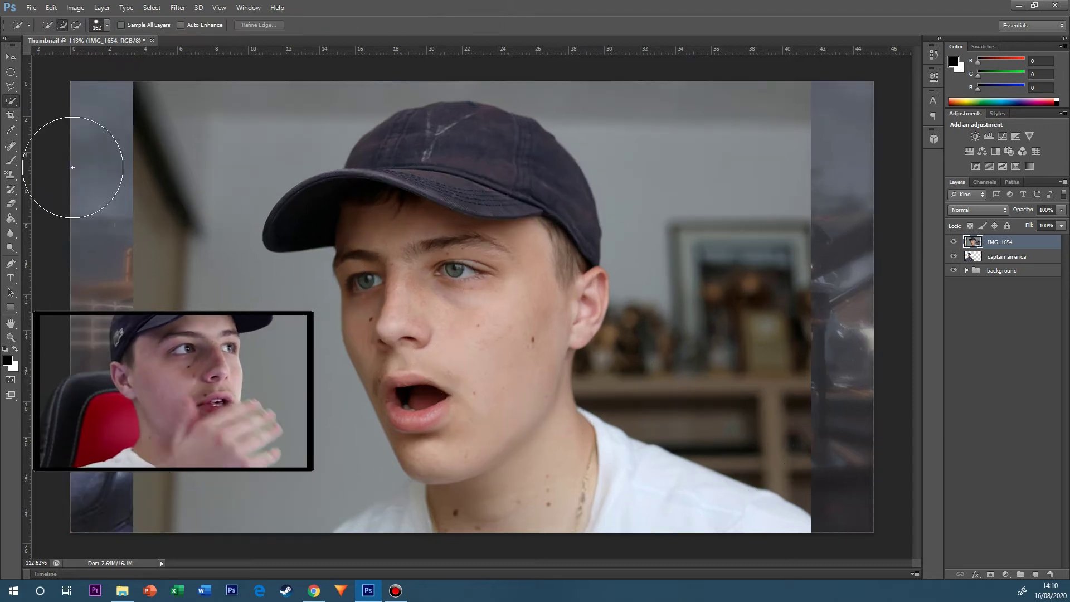
# Select the backdrop and white shirt around the head in IMG_1654 with Quick Selection, subtracting the neck from the selection.
pyautogui.keyDown('alt'); pyautogui.rightClick(217, 249); pyautogui.keyUp('alt')
pyautogui.click(189, 164)
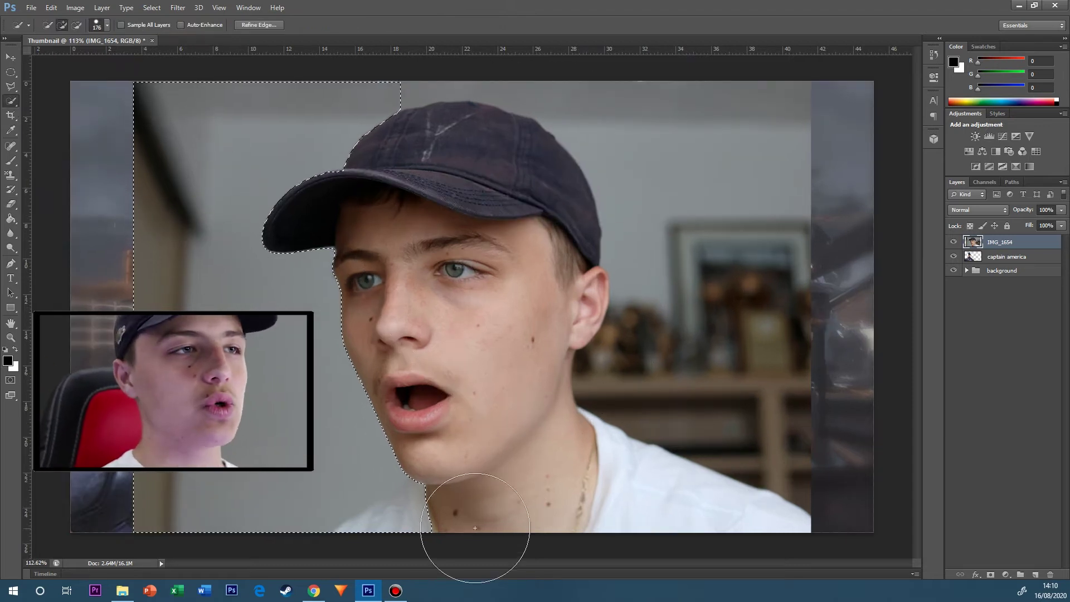
pyautogui.moveTo(575, 510); pyautogui.dragTo(636, 485)
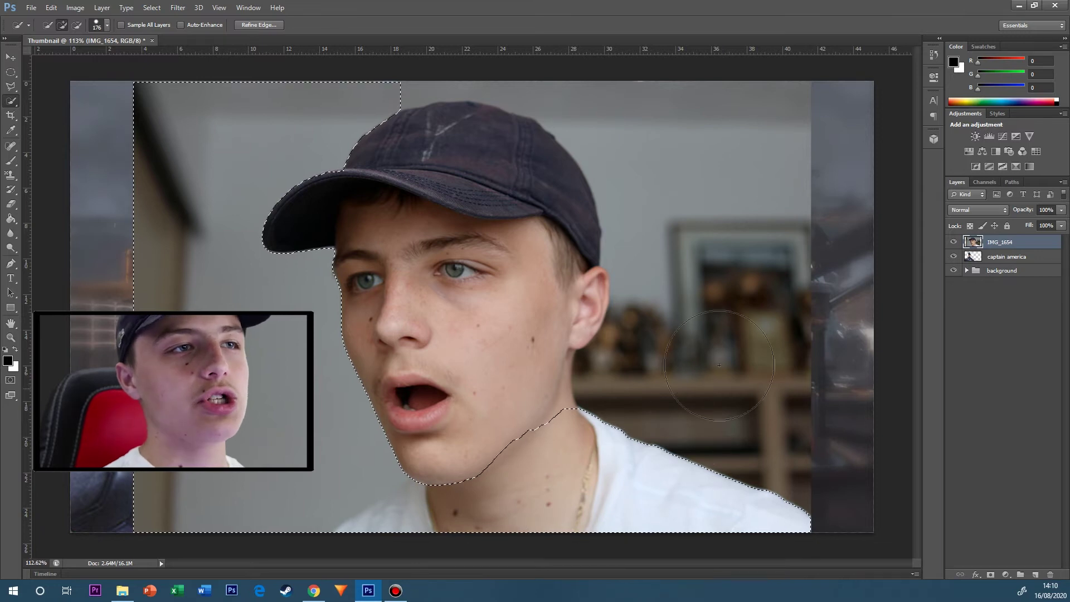
pyautogui.moveTo(716, 365); pyautogui.dragTo(714, 319)
pyautogui.hotkey('ctrl', 'z')
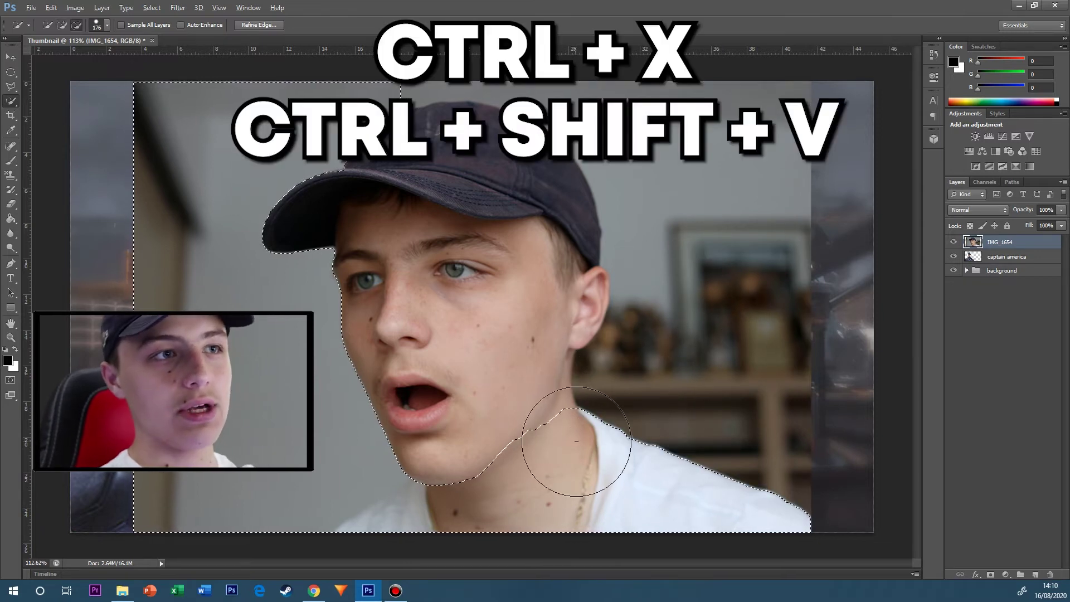
pyautogui.keyDown('alt'); pyautogui.click(460, 486); pyautogui.keyUp('alt')
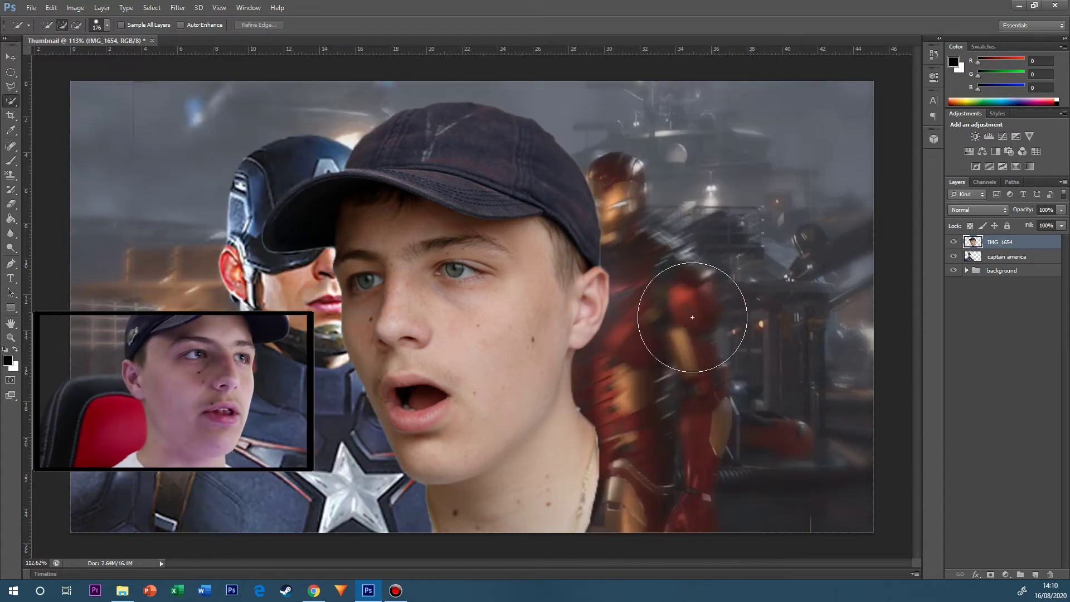
# Select the cut-out face layer and flip it horizontally.
pyautogui.click(10, 57)
pyautogui.rightClick(454, 294)
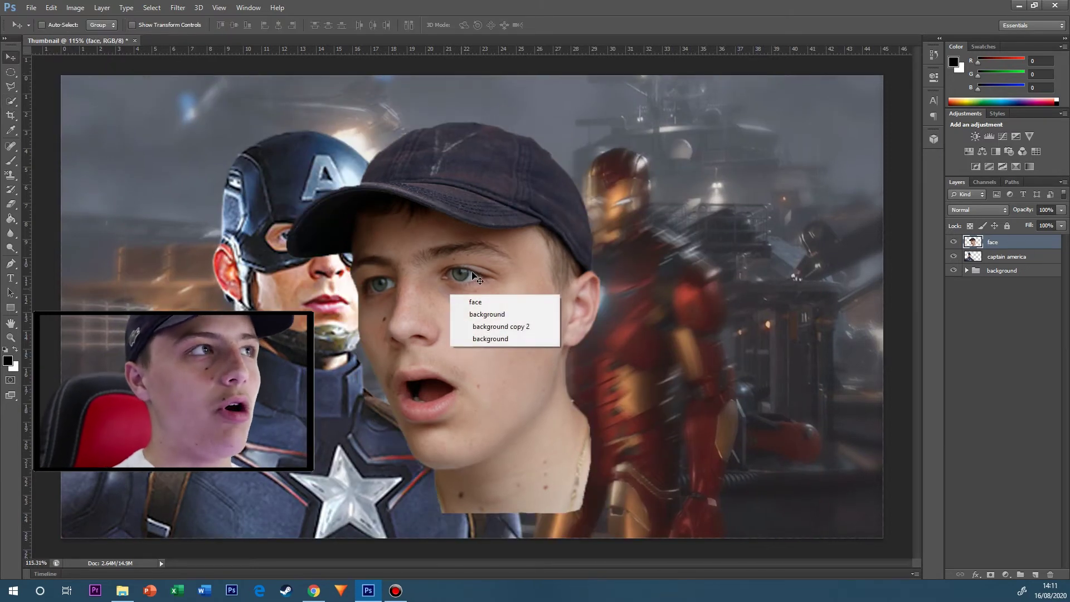
pyautogui.click(472, 275)
pyautogui.click(50, 7)
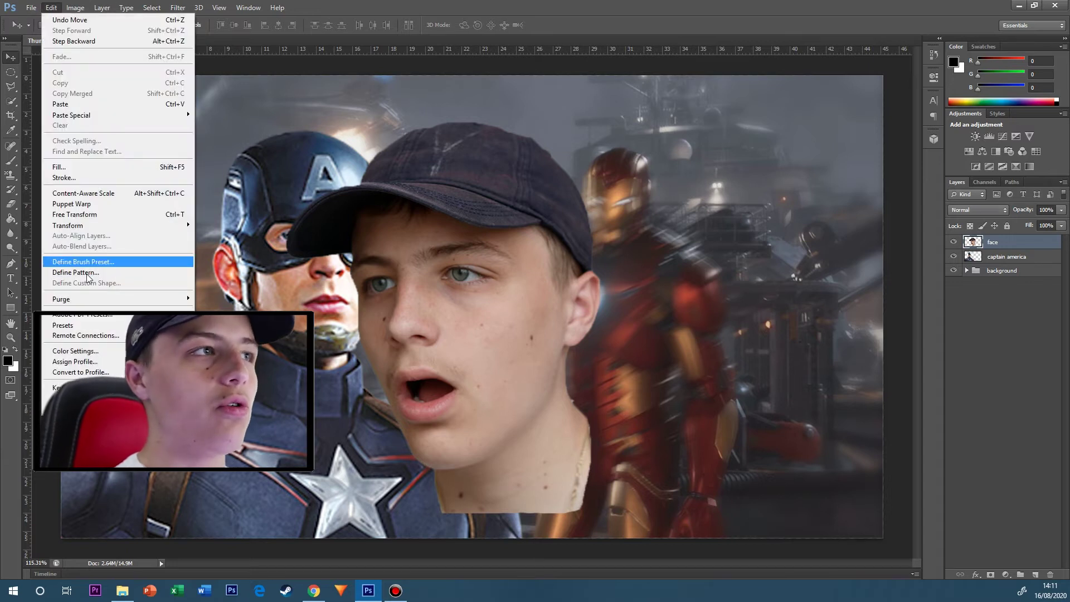
pyautogui.moveTo(149, 226)
pyautogui.click(243, 345)
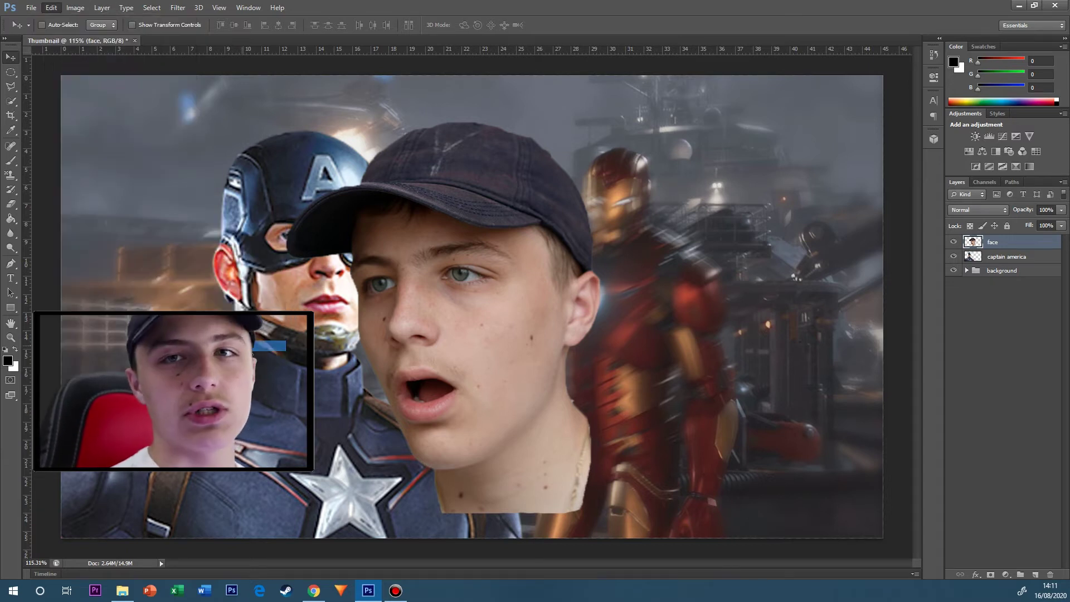
# Move the face over Captain America's head and scale it down to about 93%.
pyautogui.moveTo(445, 269); pyautogui.dragTo(346, 296)
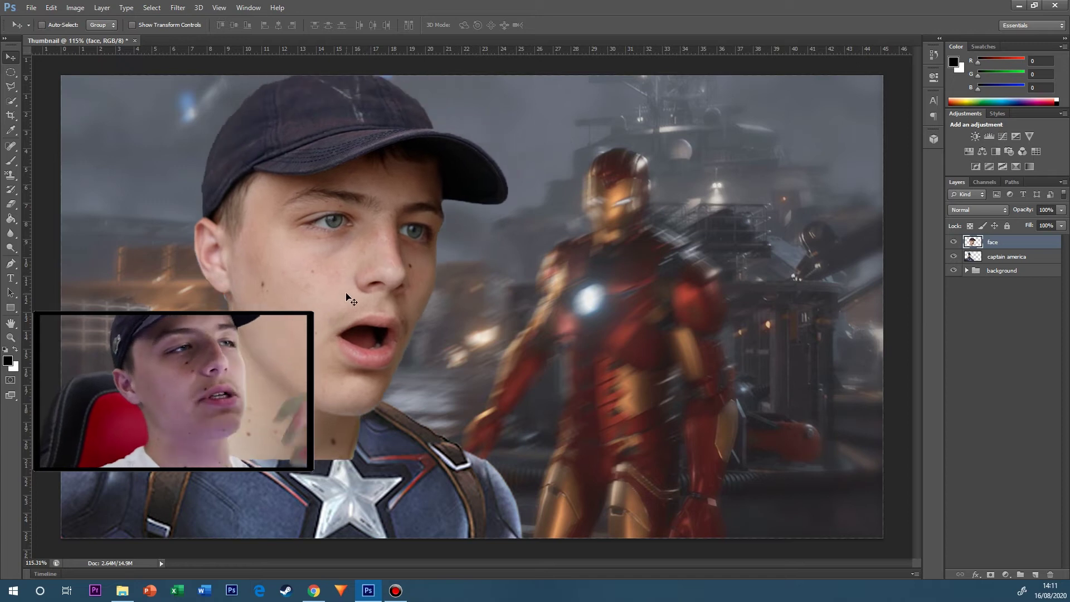
pyautogui.hotkey('ctrl', 't')
pyautogui.moveTo(505, 70); pyautogui.dragTo(434, 172)
pyautogui.moveTo(358, 221); pyautogui.dragTo(372, 189)
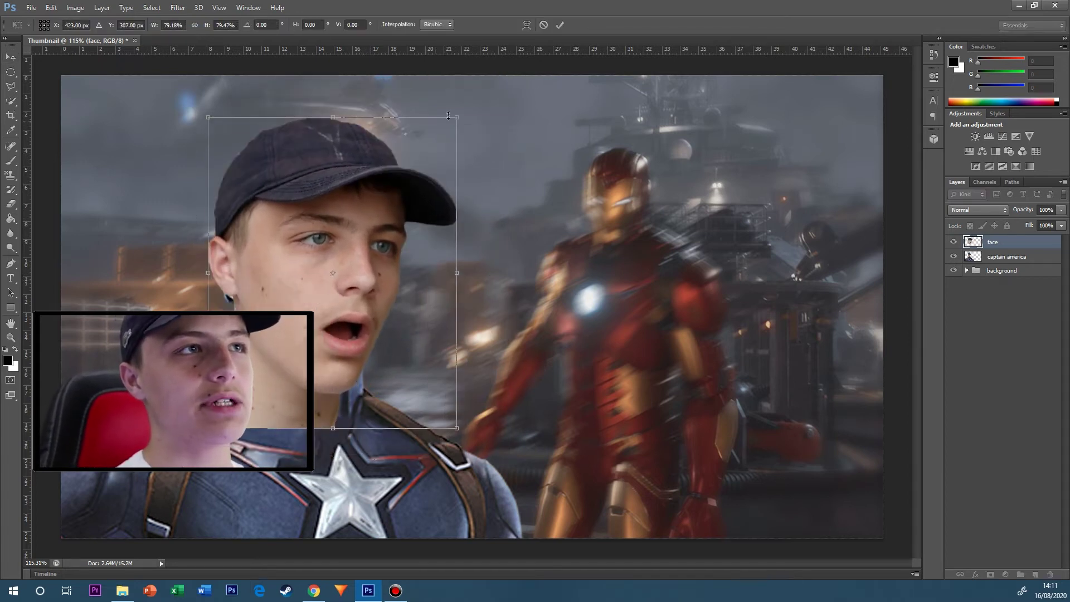
pyautogui.moveTo(460, 119); pyautogui.dragTo(499, 71)
pyautogui.moveTo(377, 199); pyautogui.dragTo(326, 291)
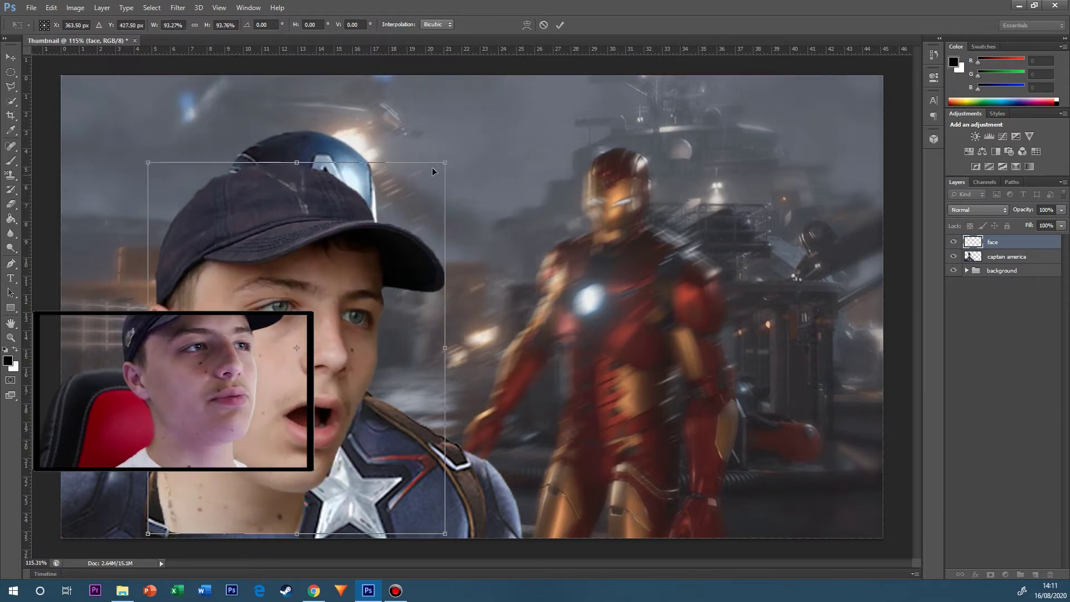
pyautogui.press('Return')
# Hide the face layer, adjust the captain america layer's size and position with Free Transform, and show the face again.
pyautogui.click(952, 242)
pyautogui.click(1023, 255)
pyautogui.hotkey('ctrl', 't')
pyautogui.moveTo(534, 116); pyautogui.dragTo(552, 140)
pyautogui.press('Return')
pyautogui.click(953, 242)
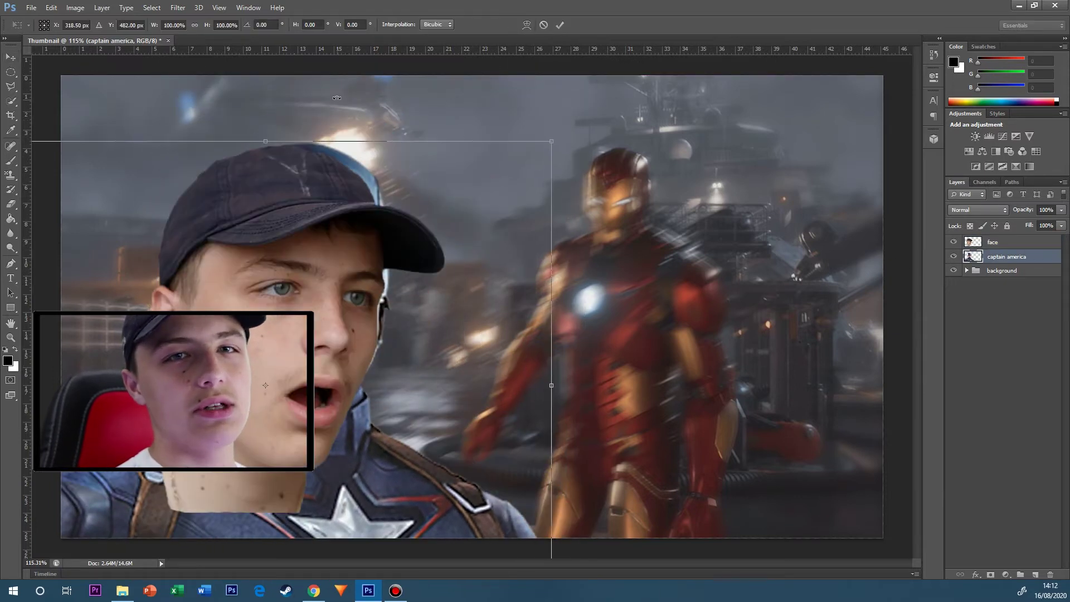
# Reposition the face layer so the head sits above Captain America's shoulders.
pyautogui.click(1008, 242)
pyautogui.moveTo(356, 299); pyautogui.dragTo(397, 250)
pyautogui.doubleClick(1023, 242)
pyautogui.moveTo(761, 378)
pyautogui.mouseDown()
pyautogui.moveTo(737, 378)
pyautogui.moveTo(752, 377)
pyautogui.mouseUp()
pyautogui.click(864, 350)
pyautogui.moveTo(345, 262); pyautogui.dragTo(331, 268)
# Free-transform the face layer to cover the helmet and line the neck up with the suit's collar.
pyautogui.scroll(1, 304, 216)
pyautogui.hotkey('ctrl', 't')
pyautogui.moveTo(332, 499); pyautogui.dragTo(369, 496)
pyautogui.moveTo(334, 392); pyautogui.dragTo(332, 406)
pyautogui.press('Return')
pyautogui.press('0')
pyautogui.scroll(-3, 341, 392)
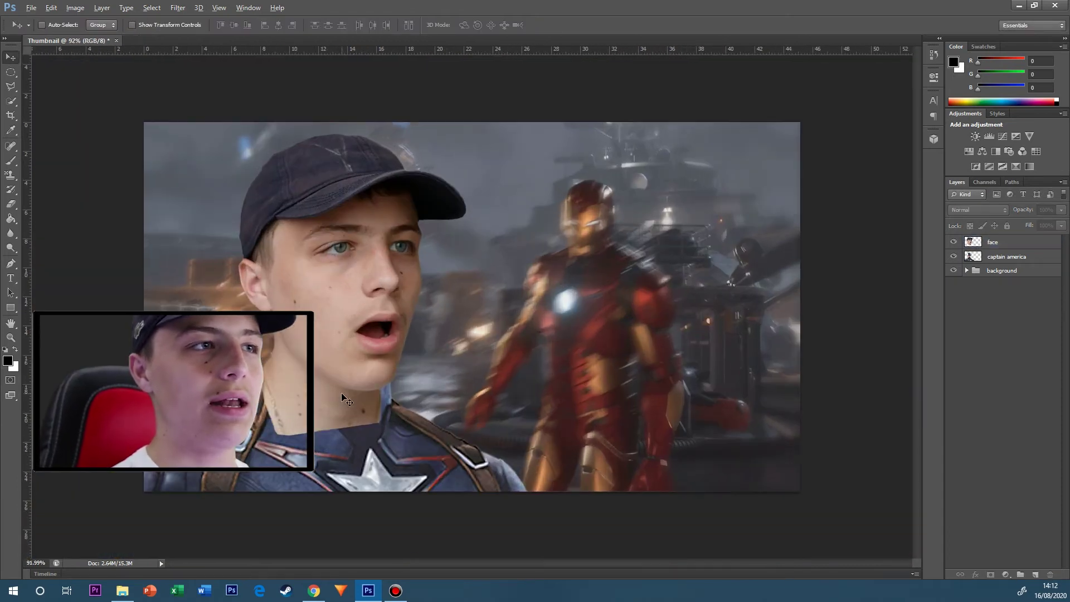
# Soften the cut lower edge of the neck on the face layer with a 103 px soft eraser.
pyautogui.scroll(8, 288, 390)
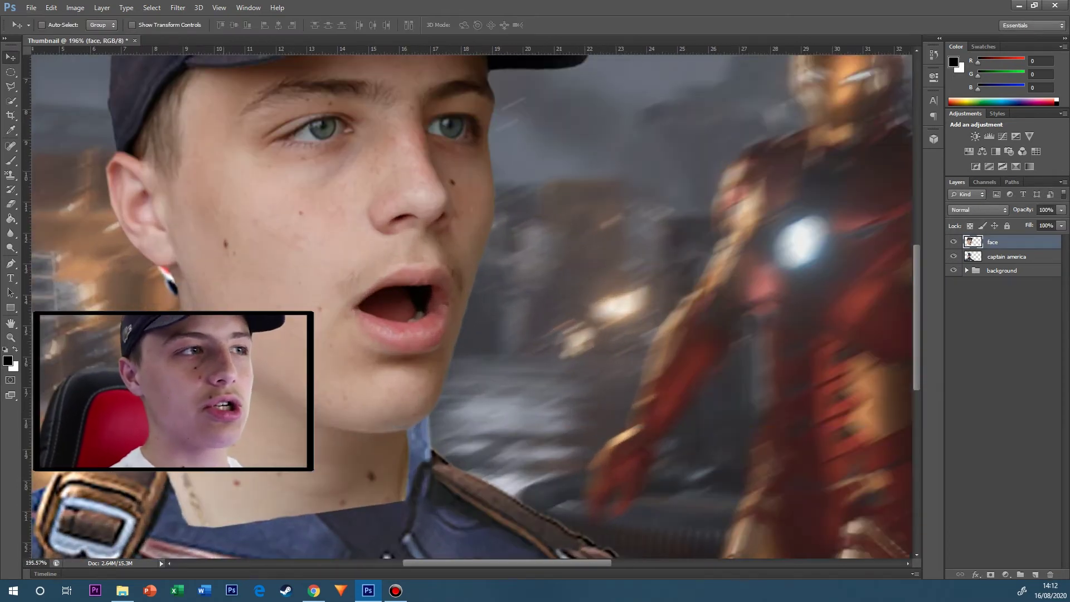
pyautogui.press('e')
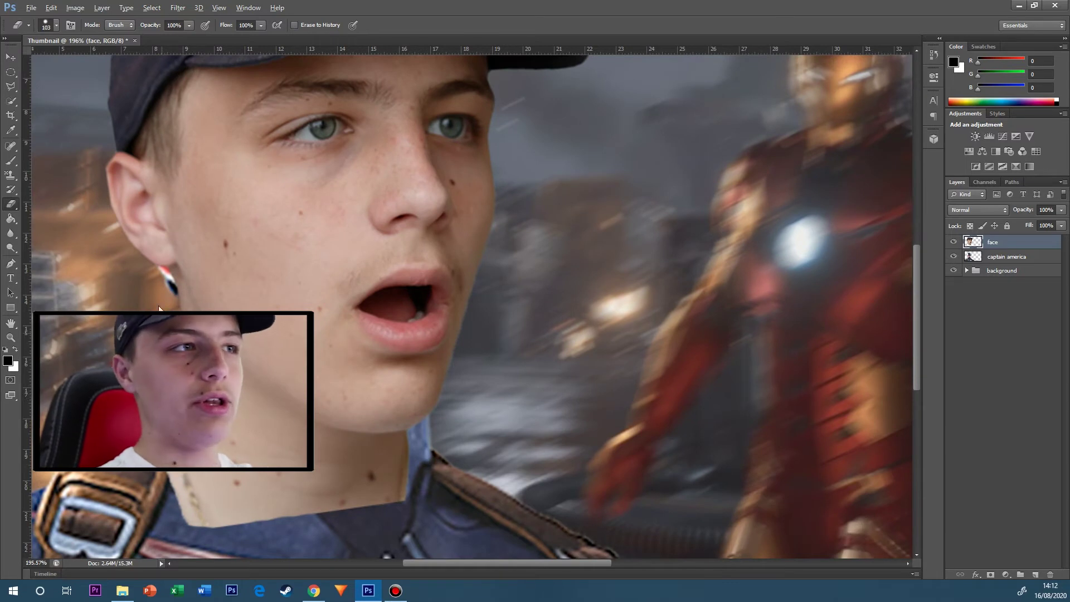
pyautogui.keyDown('alt'); pyautogui.rightClick(155, 267); pyautogui.keyUp('alt')
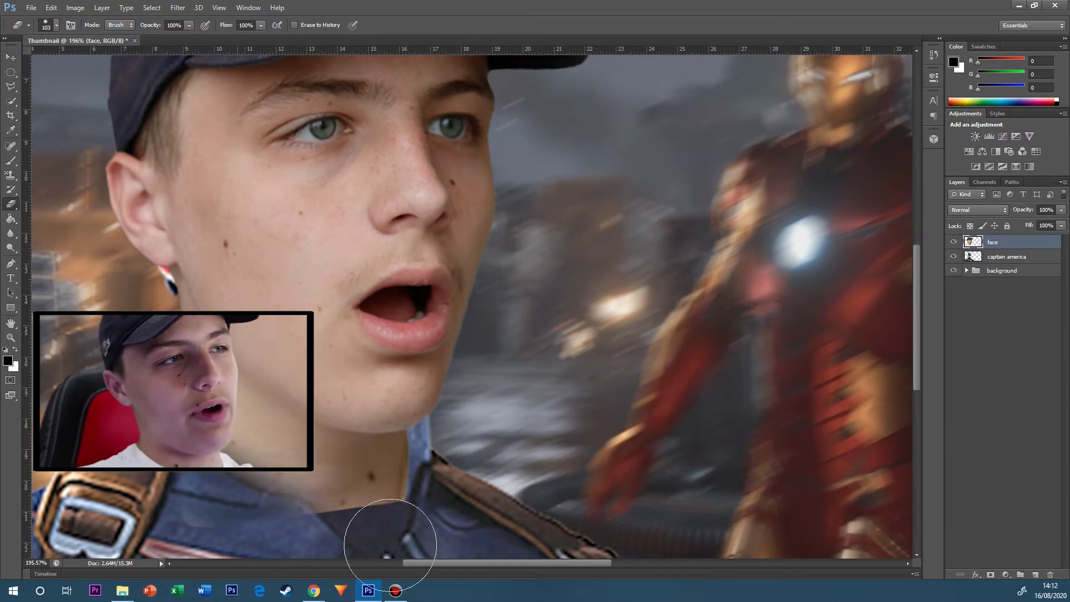
pyautogui.moveTo(362, 468); pyautogui.dragTo(205, 407)
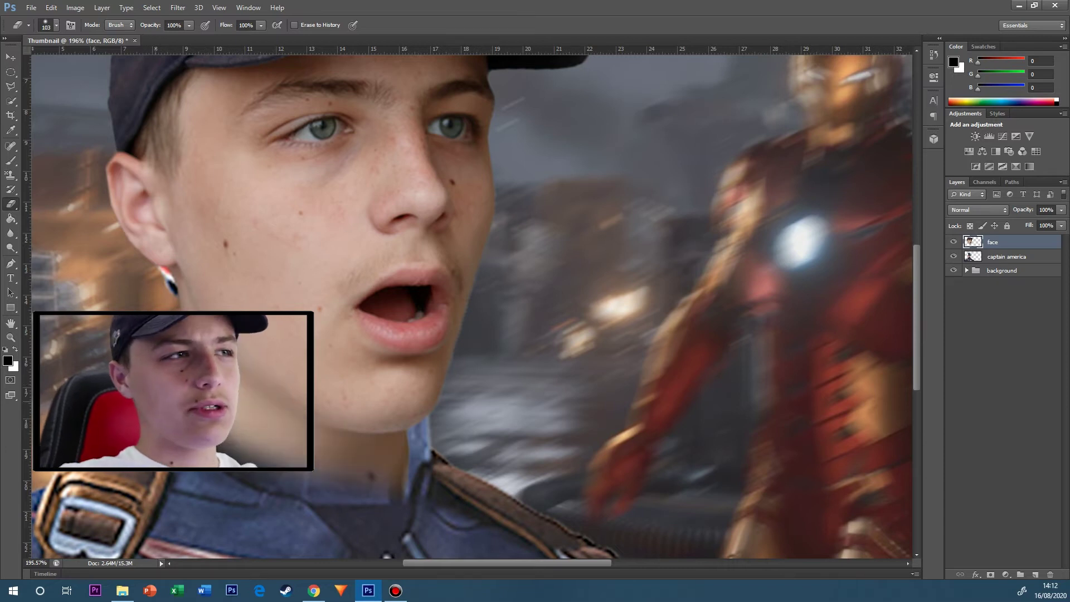
# Erase the rest of the neck up to the jawline with a smaller 59 px eraser to expose the suit's collar.
pyautogui.scroll(-4, 351, 468)
pyautogui.scroll(2, 312, 446)
pyautogui.keyDown('alt'); pyautogui.rightClick(196, 477); pyautogui.keyUp('alt')
pyautogui.scroll(3, 152, 401)
pyautogui.moveTo(197, 427); pyautogui.dragTo(159, 427)
pyautogui.moveTo(239, 390)
pyautogui.mouseDown()
pyautogui.moveTo(568, 470)
pyautogui.moveTo(399, 485)
pyautogui.moveTo(225, 361)
pyautogui.mouseUp()
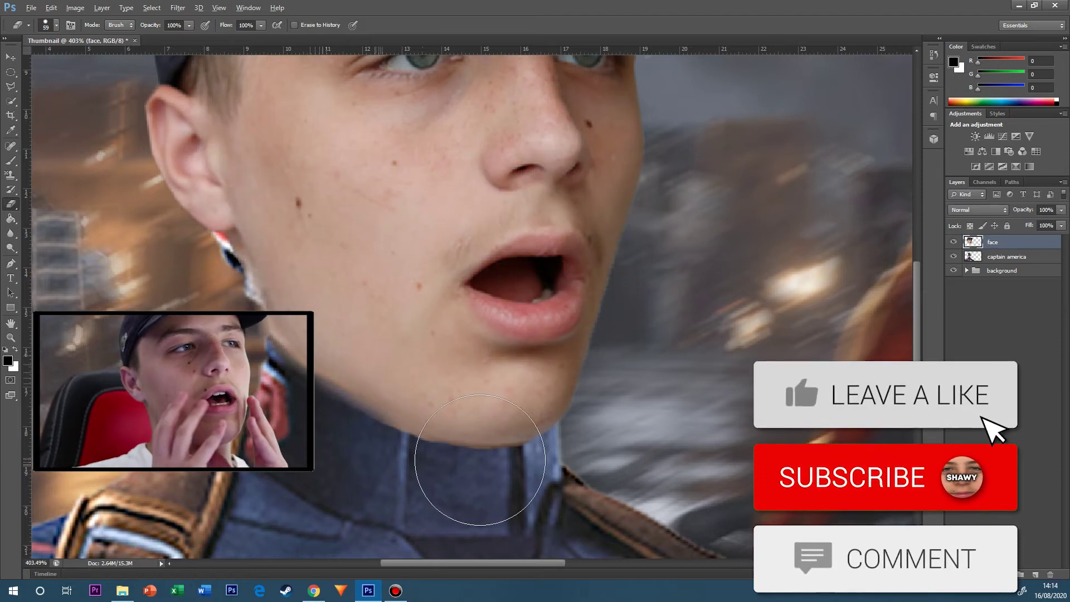
pyautogui.scroll(3, 477, 466)
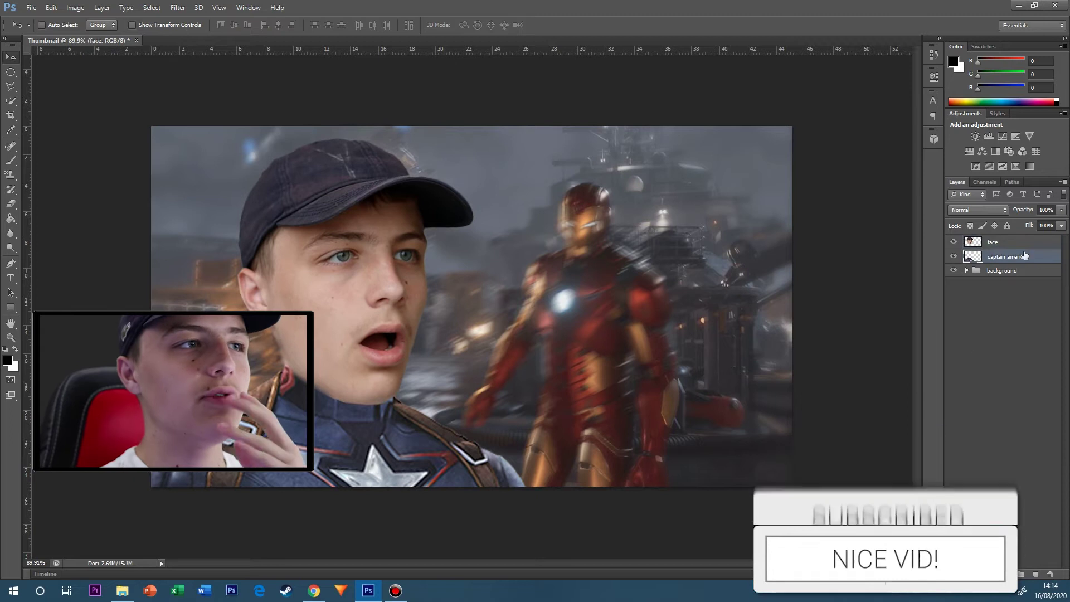
# Enlarge the captain america layer to about 105% width and 108% height beneath the face.
pyautogui.click(1024, 255)
pyautogui.hotkey('ctrl', 't')
pyautogui.moveTo(536, 340); pyautogui.dragTo(559, 331)
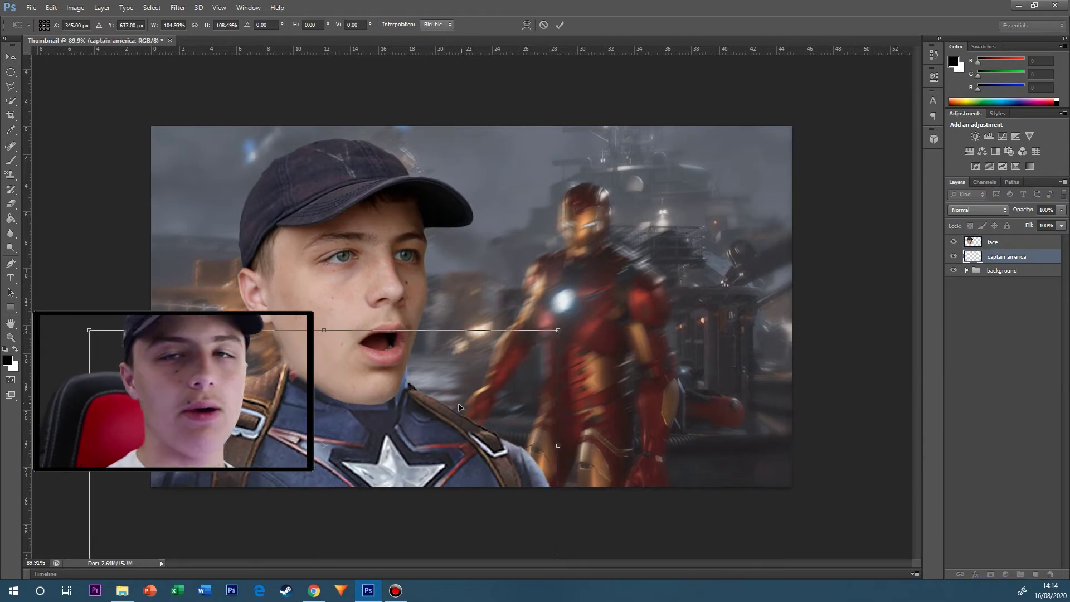
pyautogui.press('Return')
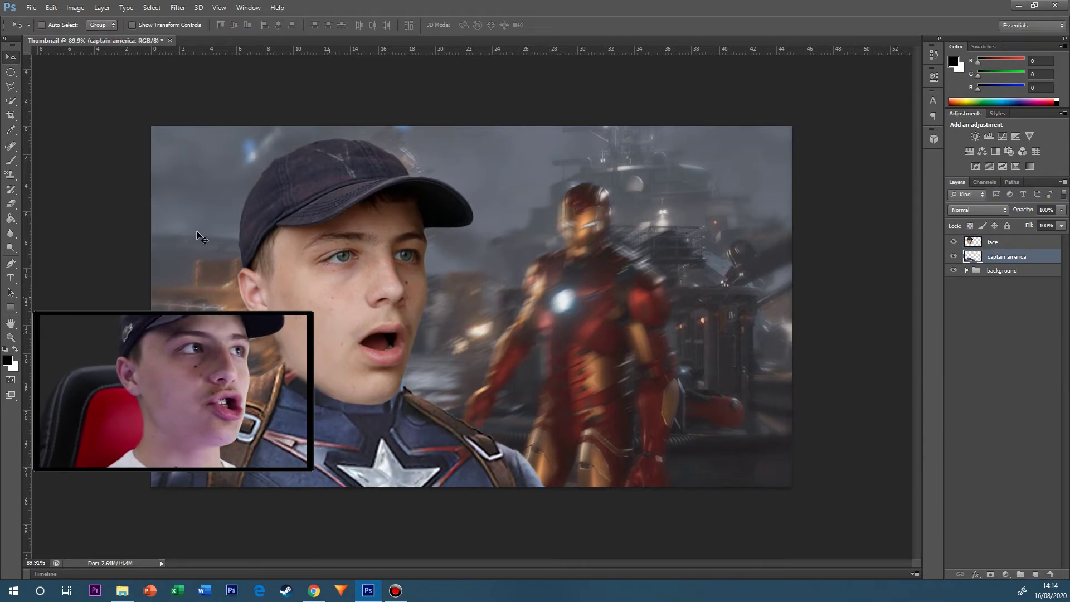
# Place shield.jpg from the Thumbnail 2 folder, switching the file view to find it.
pyautogui.click(31, 8)
pyautogui.click(57, 188)
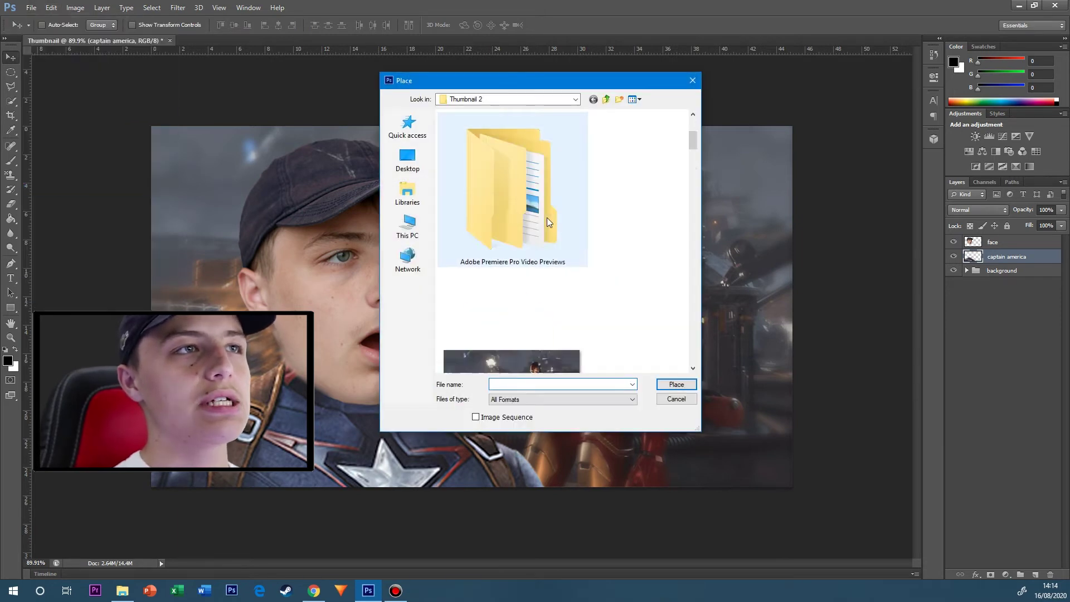
pyautogui.scroll(-5, 547, 217)
pyautogui.click(635, 99)
pyautogui.click(649, 139)
pyautogui.doubleClick(625, 239)
# Enlarge the shield image across the middle of the canvas and move its layer above the face layer.
pyautogui.moveTo(586, 250); pyautogui.dragTo(825, 123)
pyautogui.moveTo(690, 211); pyautogui.dragTo(592, 268)
pyautogui.press('Return')
pyautogui.moveTo(1012, 264); pyautogui.dragTo(1011, 239)
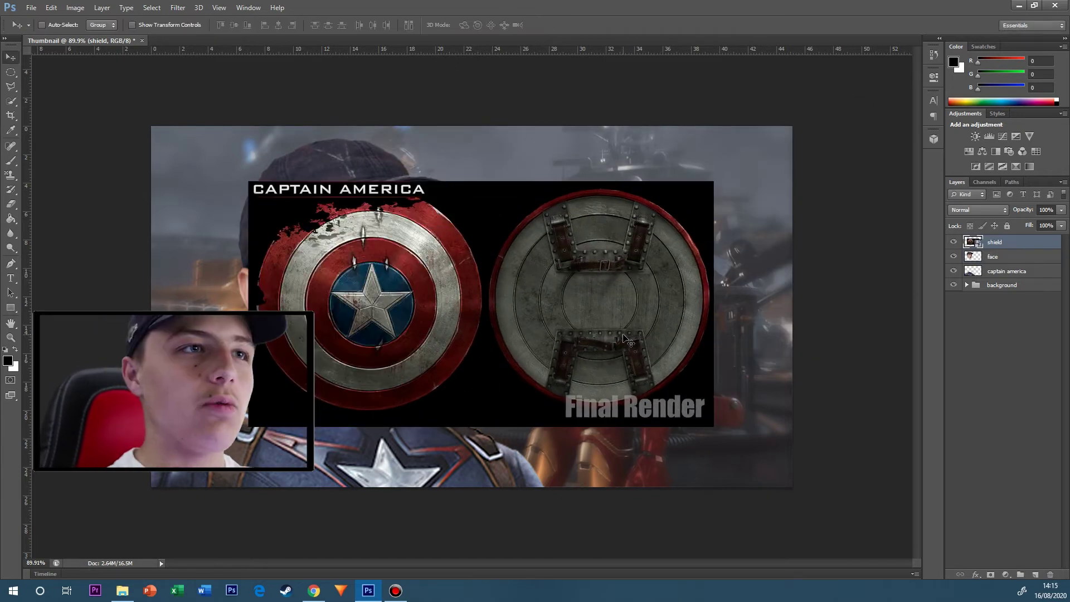
pyautogui.scroll(3, 618, 310)
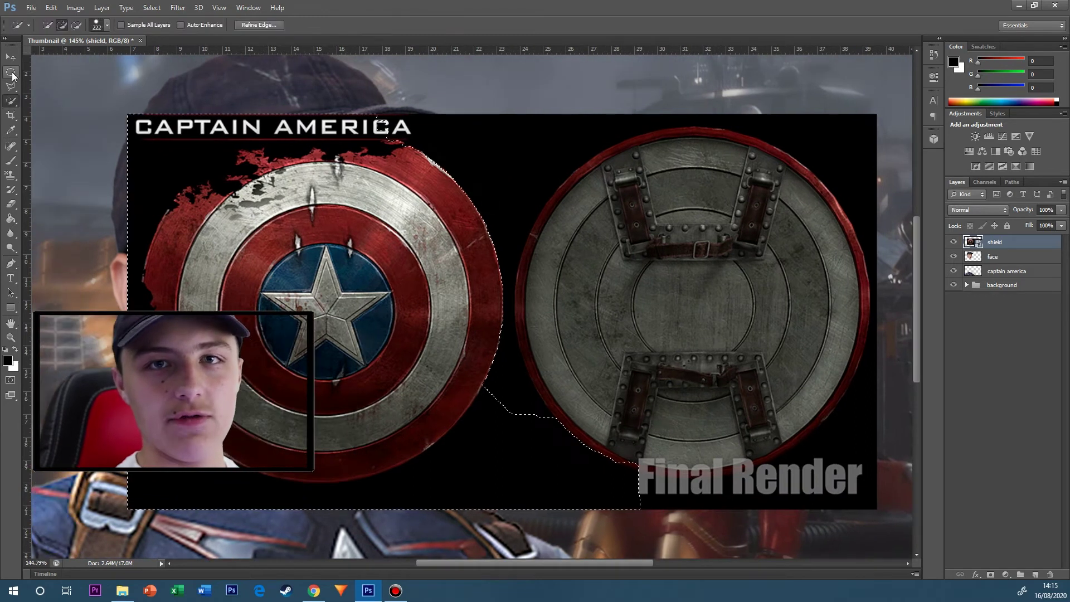
# Select the back view of the shield with an elliptical marquee and isolate it on its own layer, discarding the rest of the image.
pyautogui.click(12, 72)
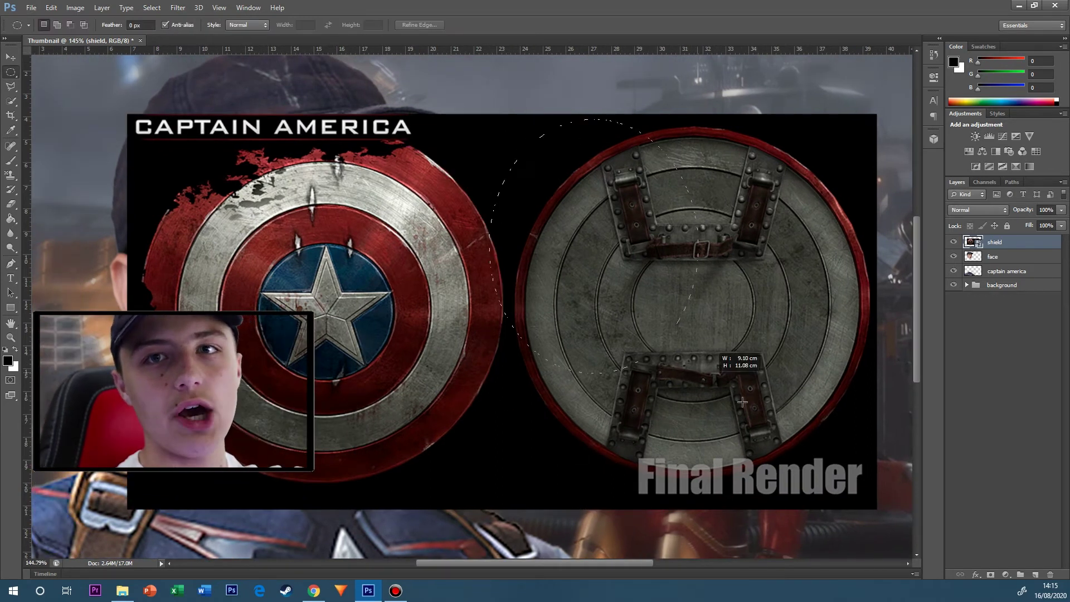
pyautogui.moveTo(867, 485); pyautogui.dragTo(868, 483)
pyautogui.moveTo(721, 368); pyautogui.dragTo(735, 373)
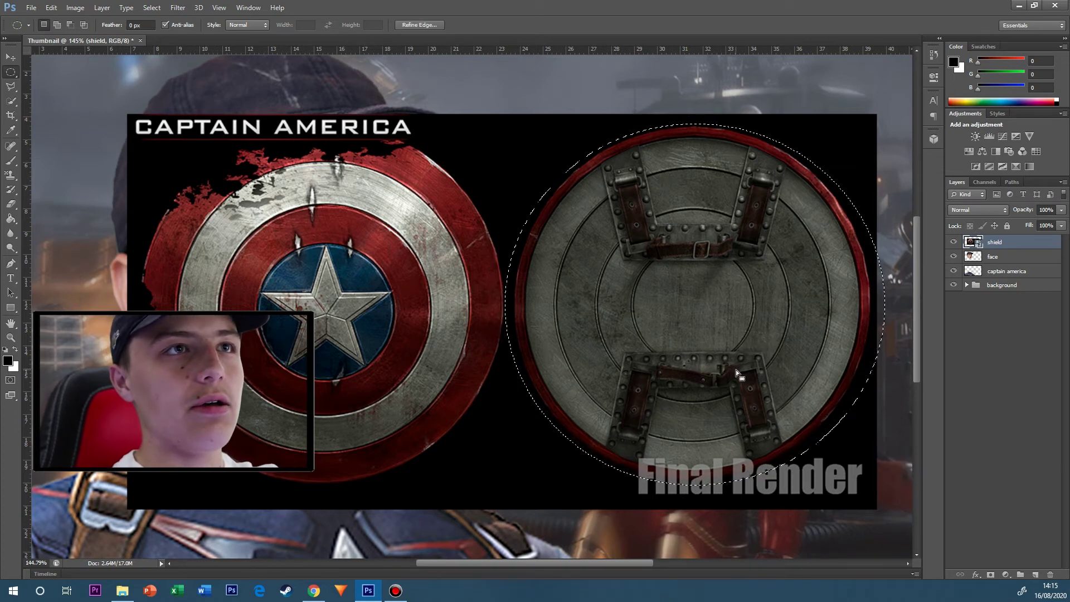
pyautogui.press('e')
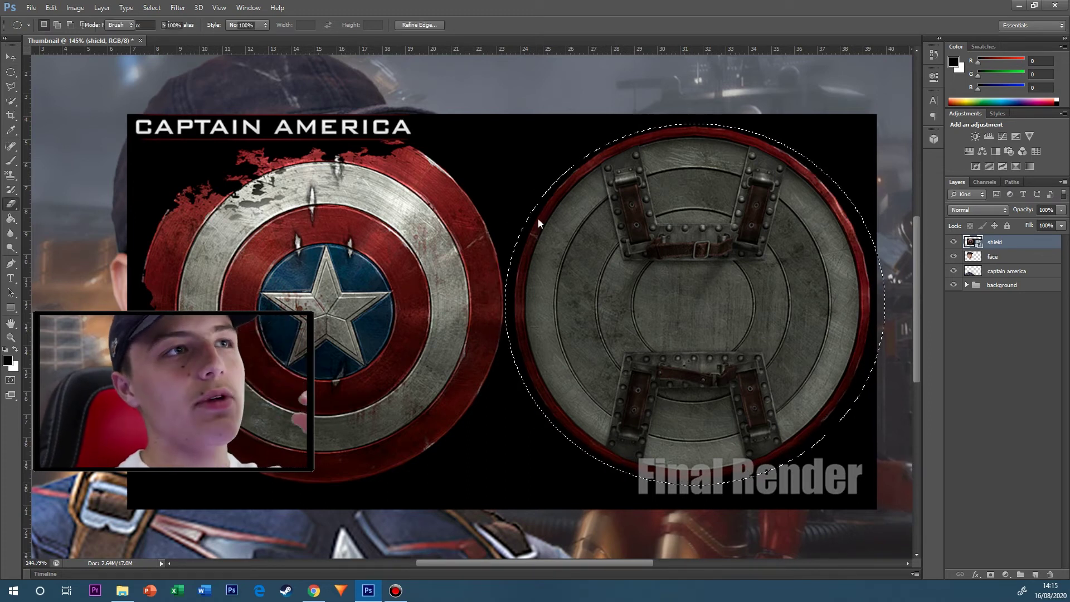
pyautogui.click(537, 218)
pyautogui.click(510, 220)
pyautogui.press('Delete')
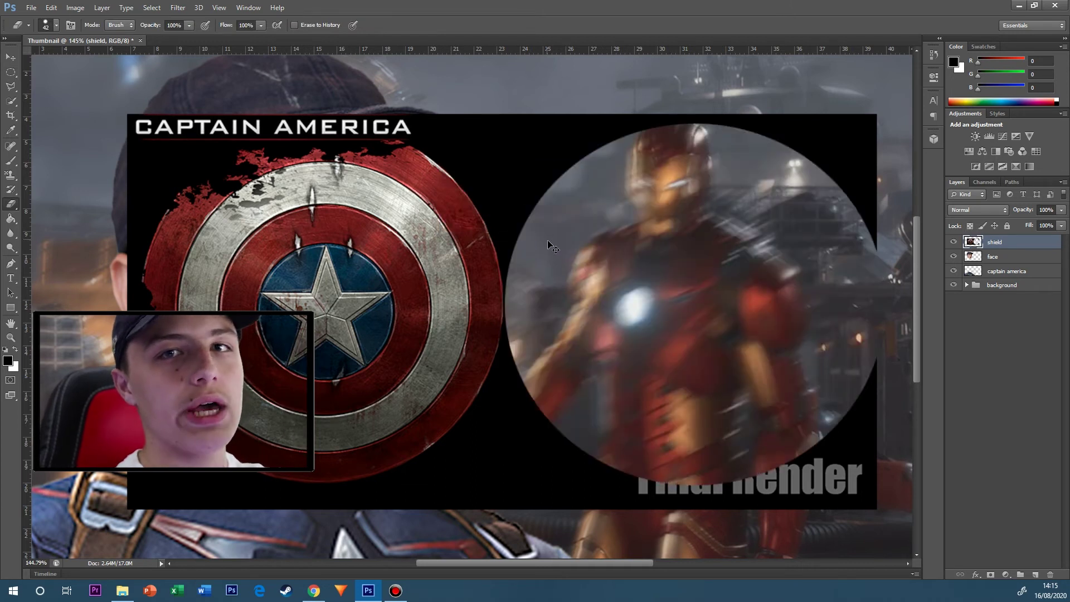
pyautogui.hotkey('ctrl', 'v')
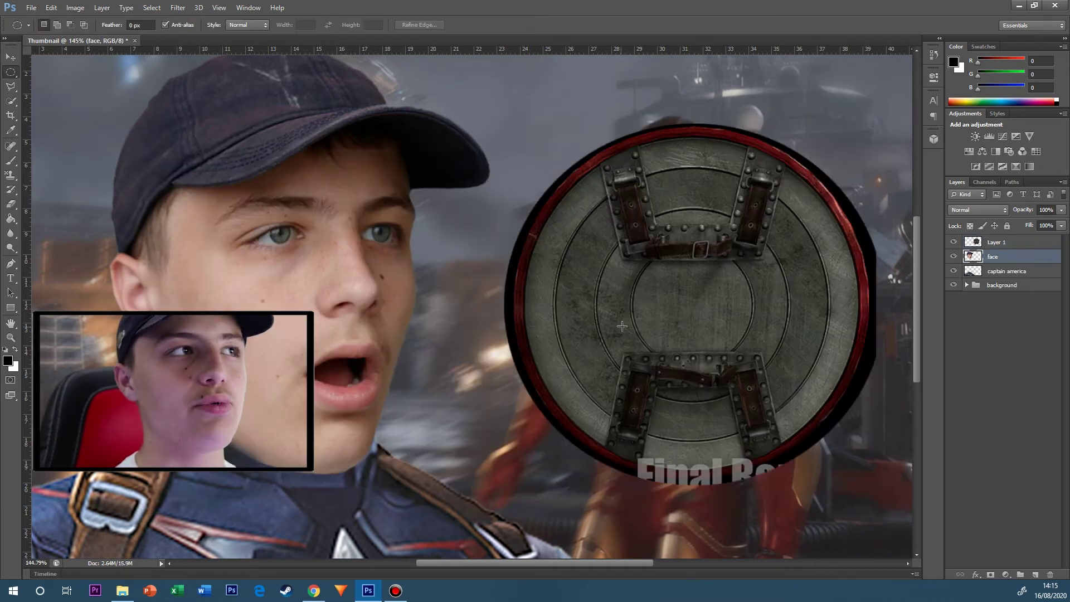
# Reselect the shield with a tighter ellipse along its red rim and isolate it on a new layer without the black surround.
pyautogui.press('p')
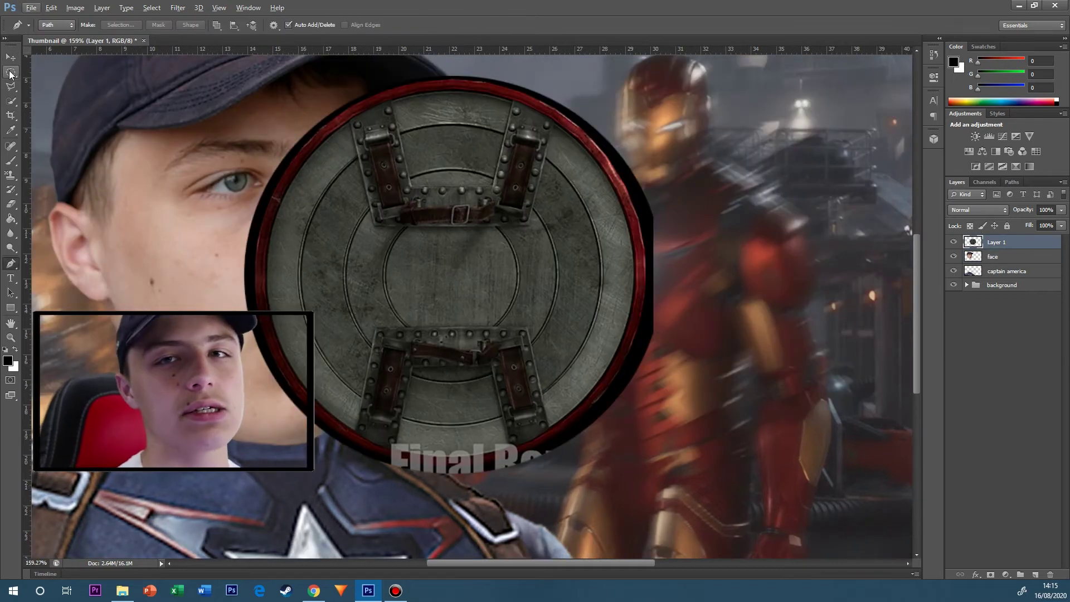
pyautogui.click(10, 73)
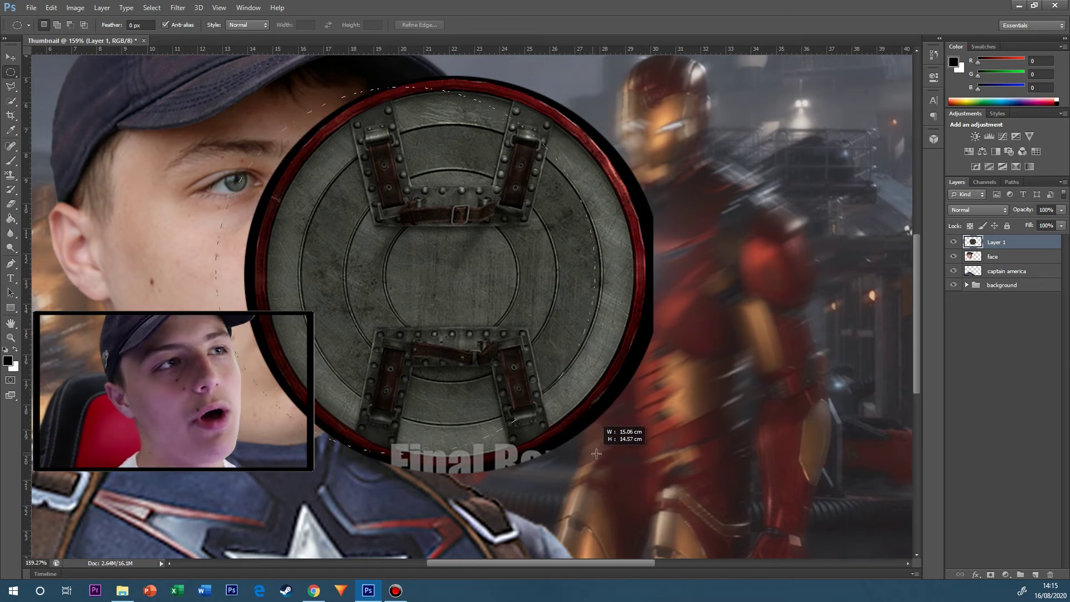
pyautogui.moveTo(475, 336); pyautogui.dragTo(504, 329)
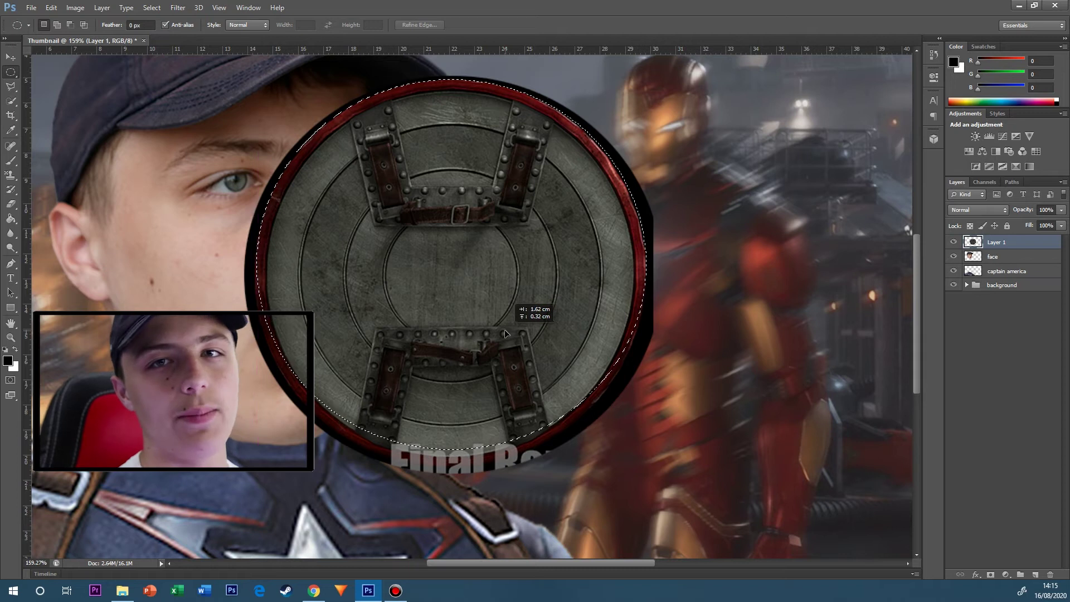
pyautogui.press('Delete')
pyautogui.hotkey('ctrl', 'd')
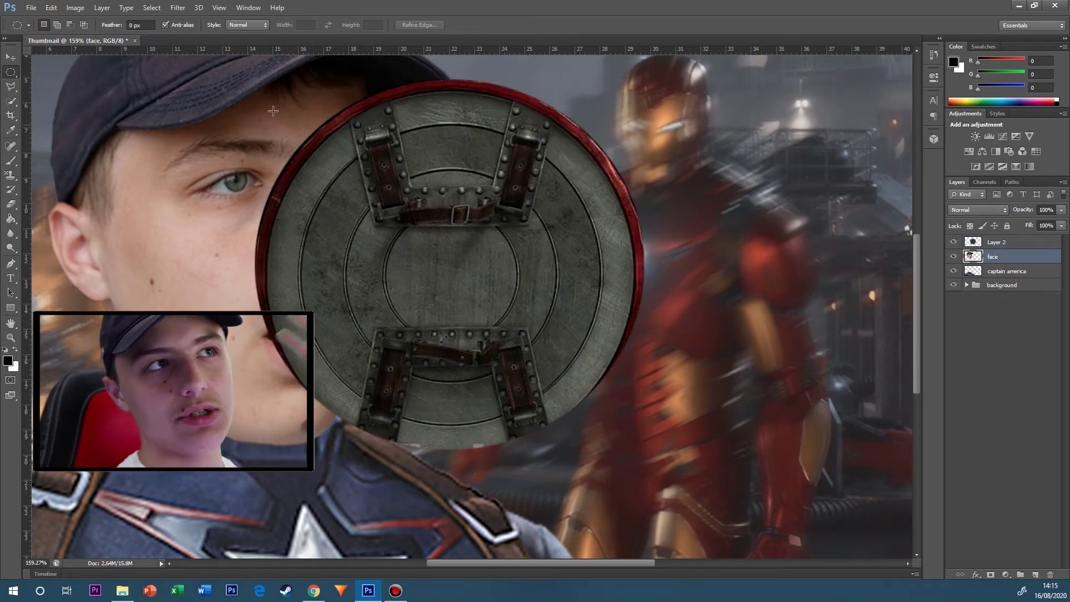
# Erase the leftover black fringe around the shield's rim on Layer 2 with the 42 px eraser.
pyautogui.press('e')
pyautogui.scroll(3, 258, 148)
pyautogui.scroll(2, 228, 223)
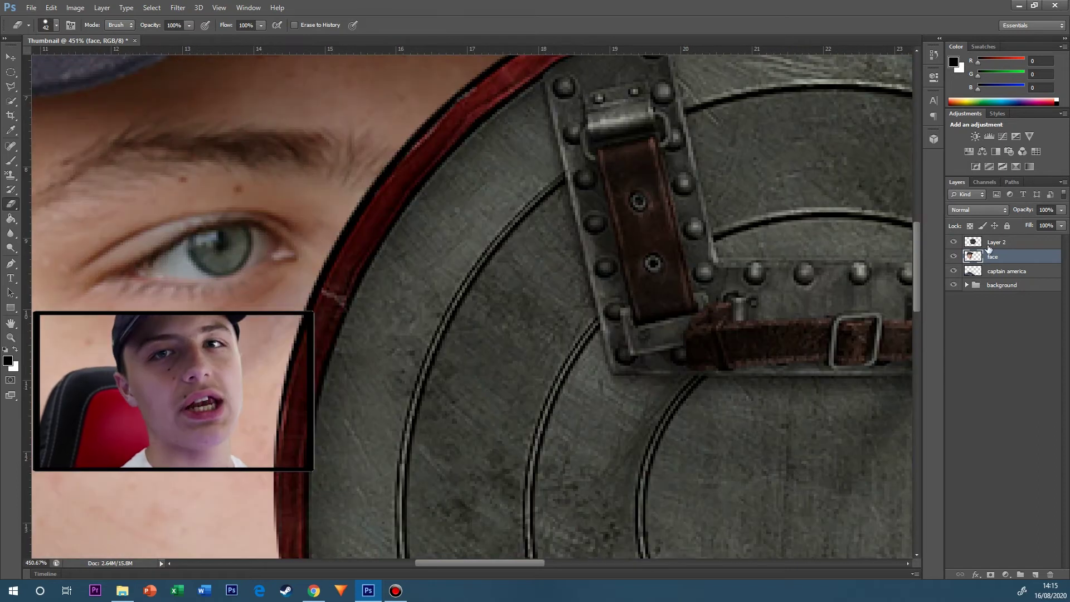
pyautogui.hotkey('alt', ']')
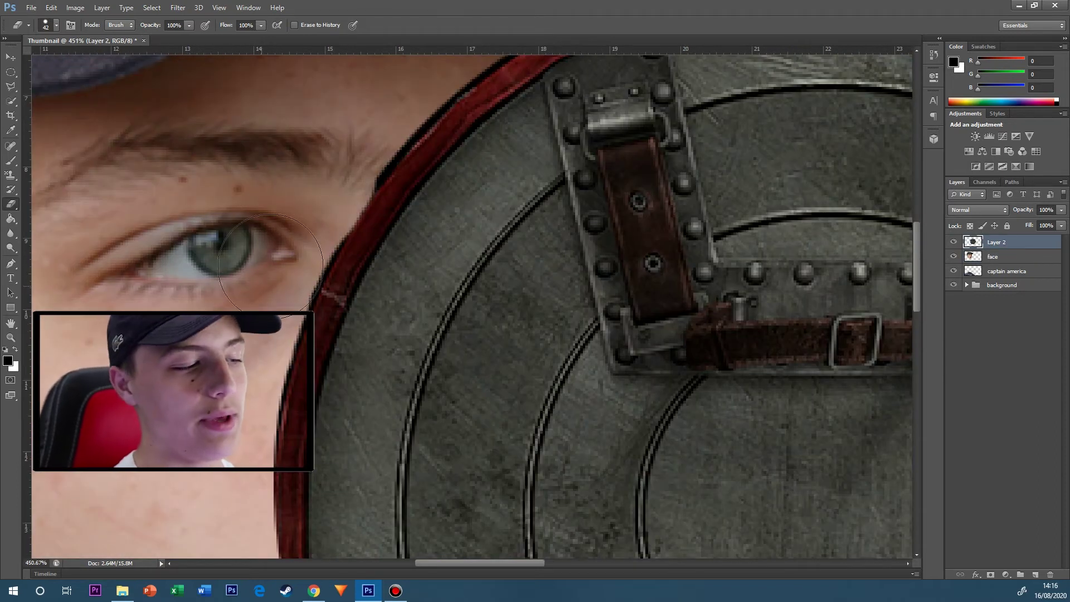
pyautogui.scroll(4, 383, 232)
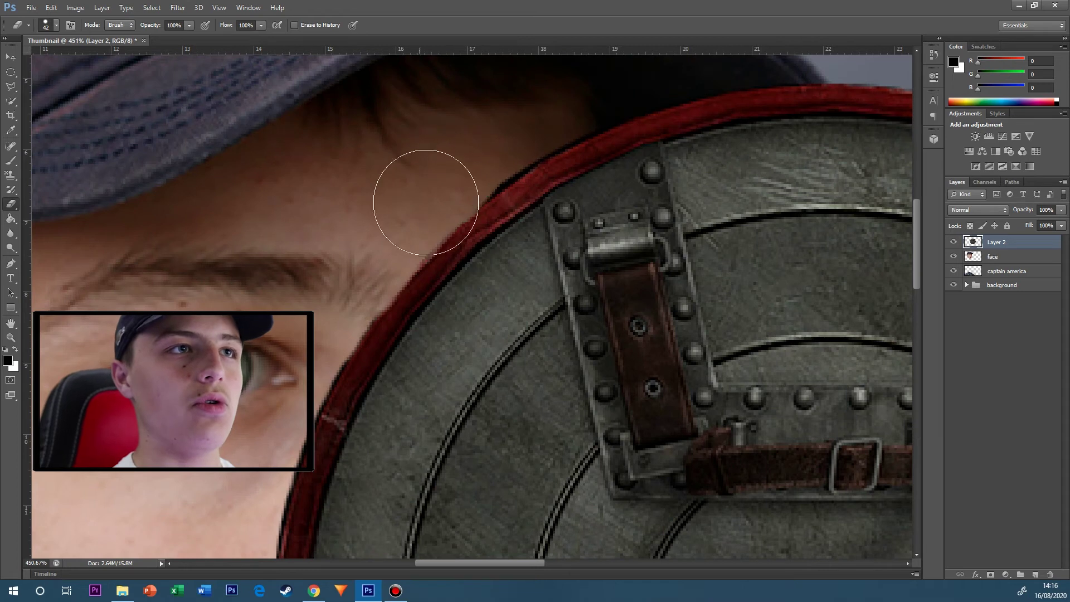
pyautogui.scroll(2, 434, 184)
pyautogui.scroll(-5, 353, 351)
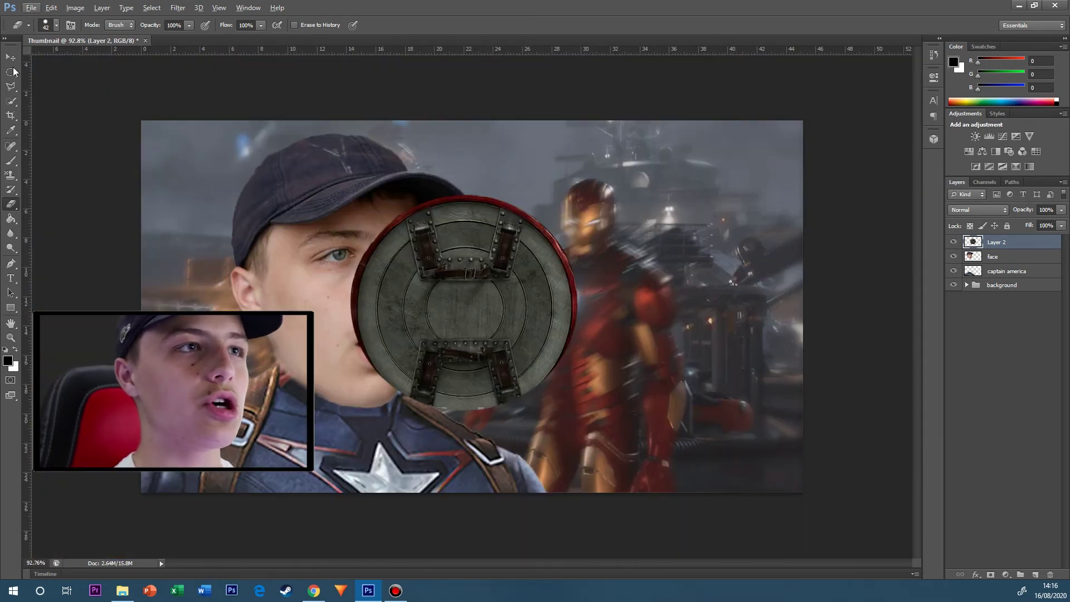
# Move the shield over the lower part of the face and place its layer beneath the captain america layer.
pyautogui.press('v')
pyautogui.moveTo(354, 347)
pyautogui.mouseDown()
pyautogui.moveTo(179, 404)
pyautogui.moveTo(210, 403)
pyautogui.mouseUp()
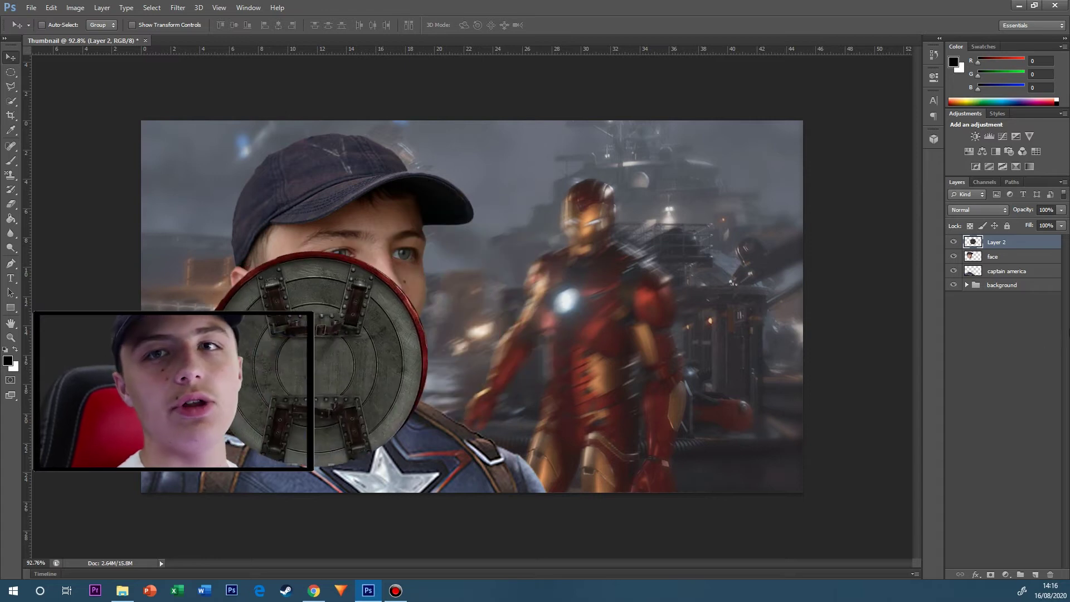
pyautogui.moveTo(1010, 280); pyautogui.dragTo(1010, 278)
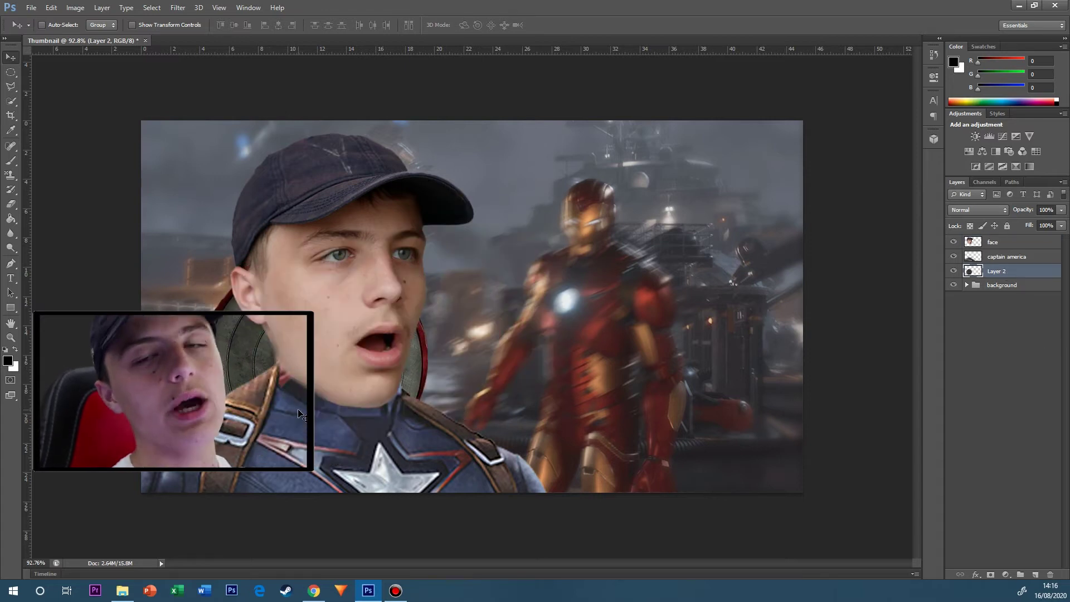
# Enlarge the shield to about 153%, rotate it about -2.6°, and position it behind the shoulders.
pyautogui.hotkey('ctrl', 't')
pyautogui.moveTo(432, 251); pyautogui.dragTo(559, 126)
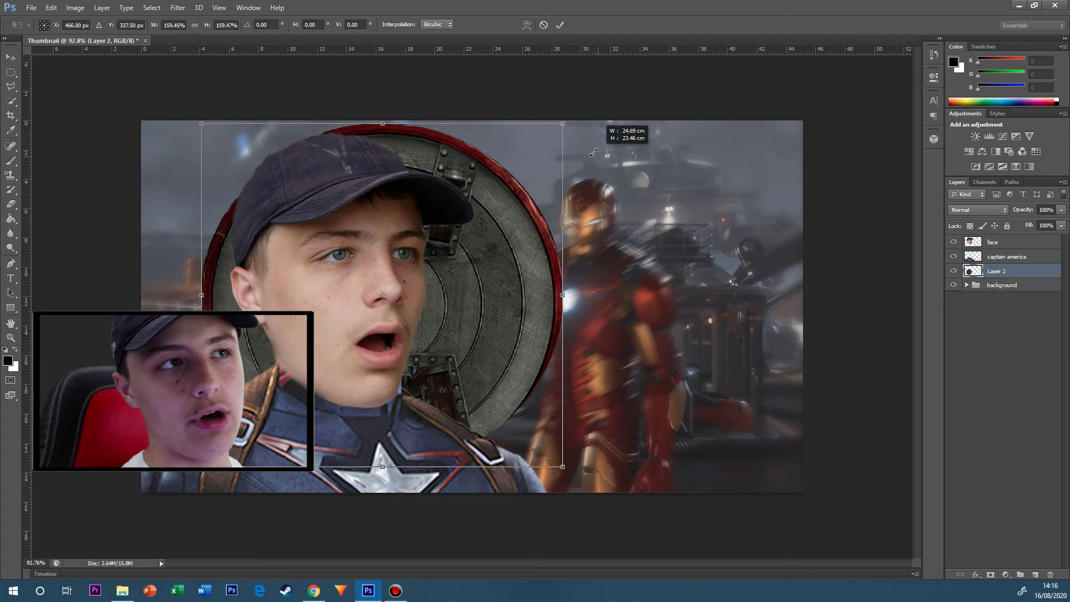
pyautogui.moveTo(439, 272); pyautogui.dragTo(385, 390)
pyautogui.moveTo(315, 225); pyautogui.dragTo(306, 226)
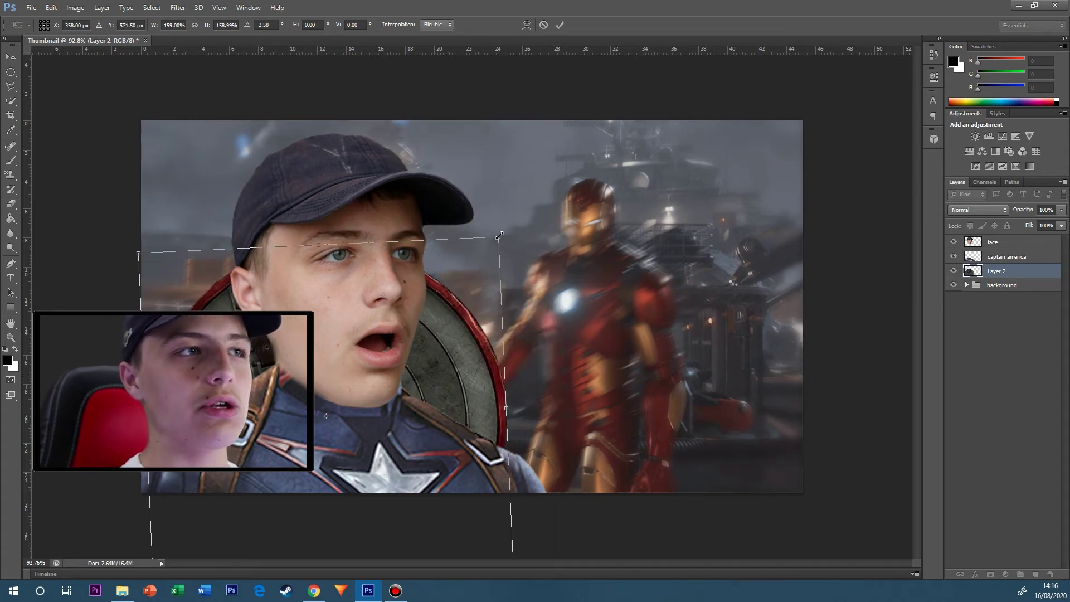
pyautogui.moveTo(484, 237); pyautogui.dragTo(471, 250)
pyautogui.moveTo(419, 356); pyautogui.dragTo(436, 376)
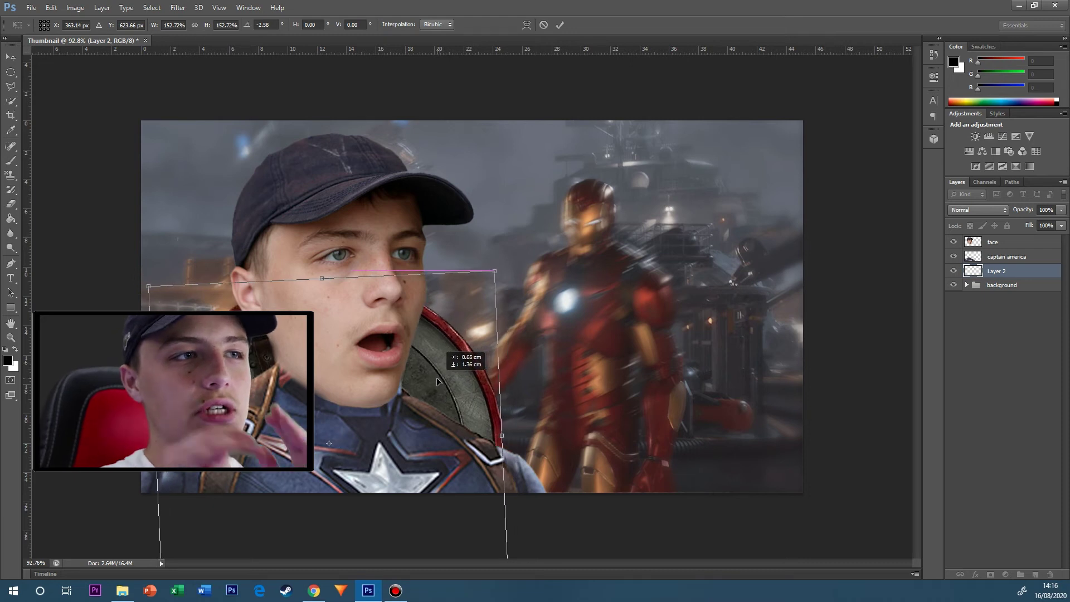
pyautogui.press('Return')
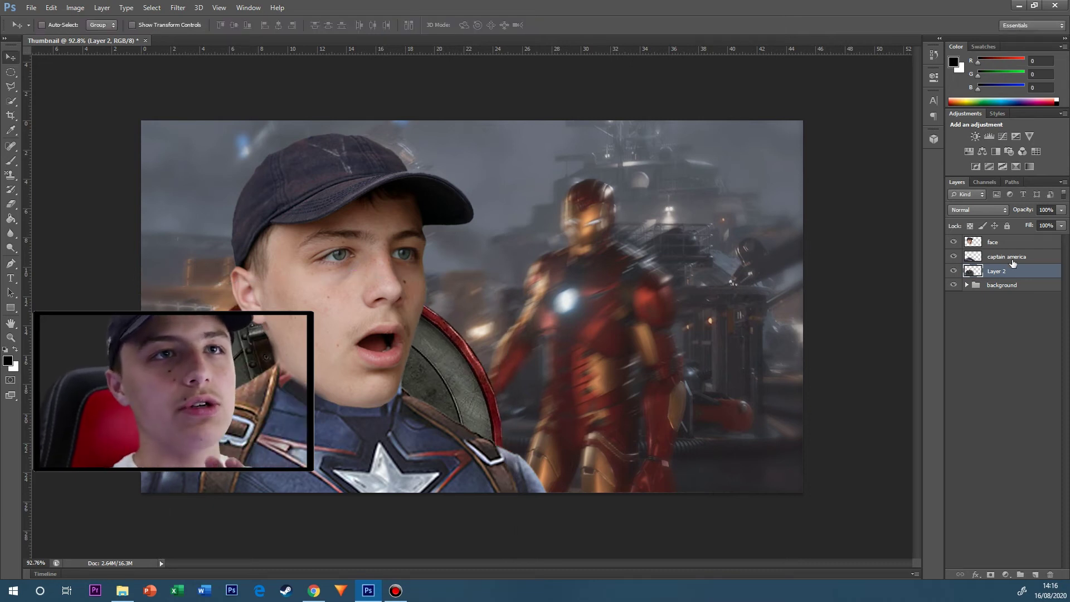
# Distort the shield into a narrower, angled perspective behind the shoulders and nudge it into position.
pyautogui.hotkey('ctrl', 't')
pyautogui.rightClick(444, 371)
pyautogui.click(524, 433)
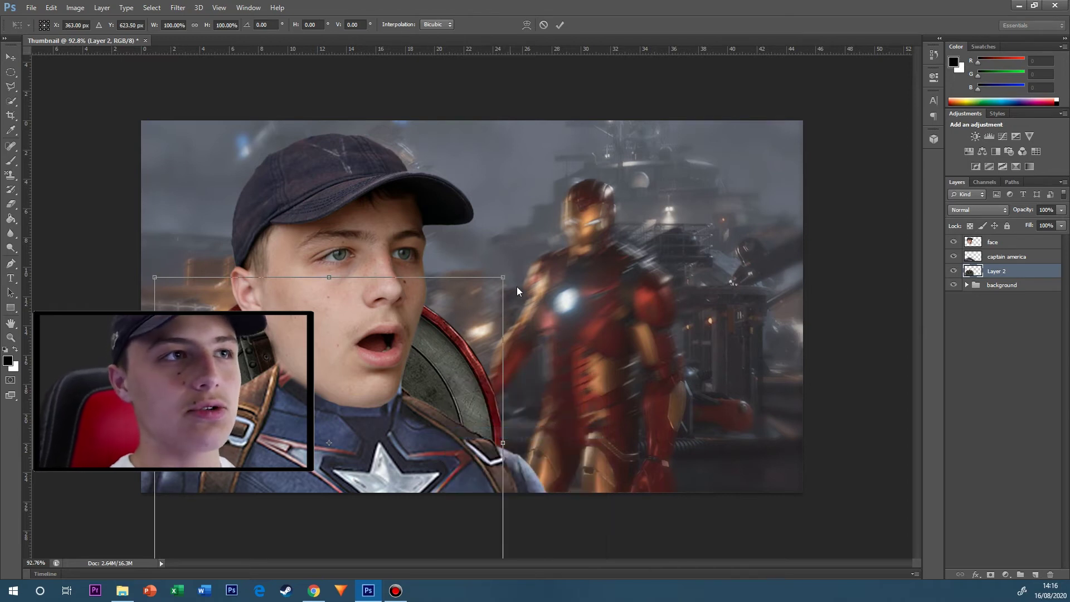
pyautogui.moveTo(497, 276); pyautogui.dragTo(467, 290)
pyautogui.moveTo(497, 556)
pyautogui.mouseDown()
pyautogui.moveTo(473, 548)
pyautogui.moveTo(482, 550)
pyautogui.mouseUp()
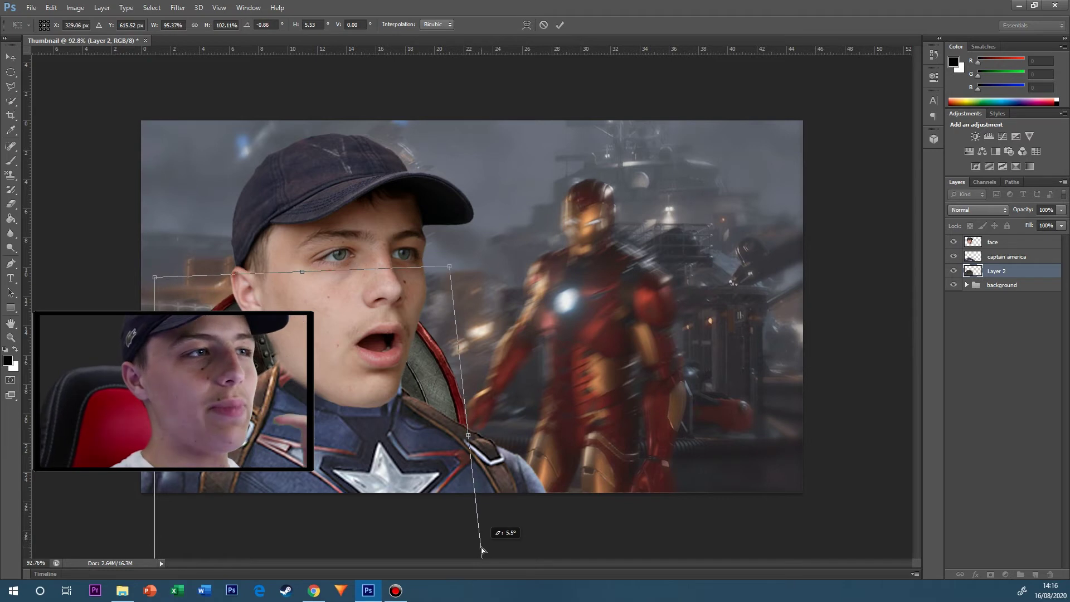
pyautogui.scroll(-6, 429, 462)
pyautogui.moveTo(483, 463); pyautogui.dragTo(456, 447)
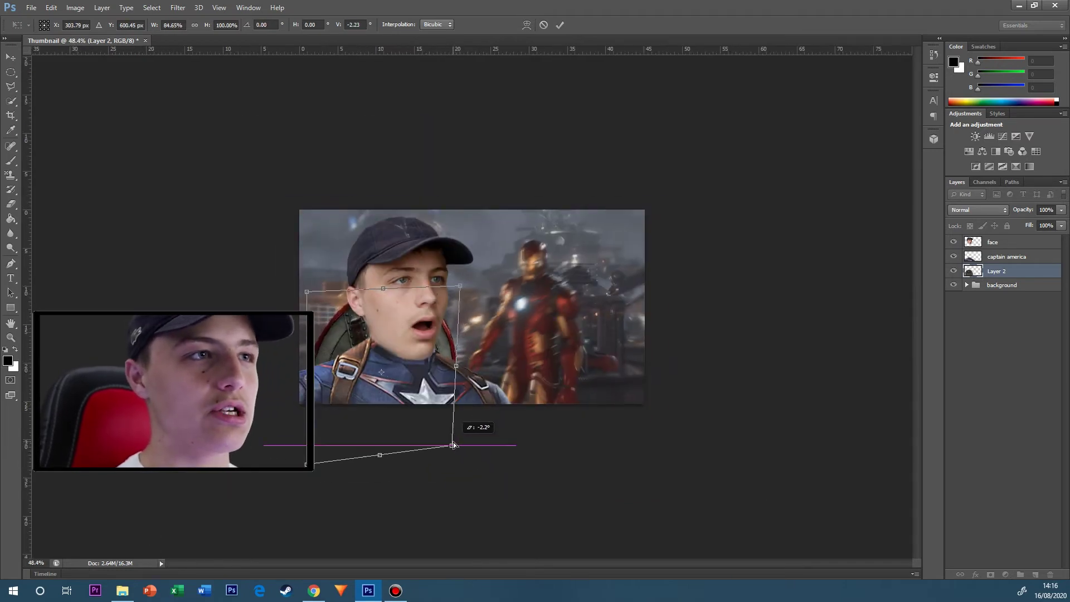
pyautogui.press('Return')
pyautogui.scroll(4, 461, 381)
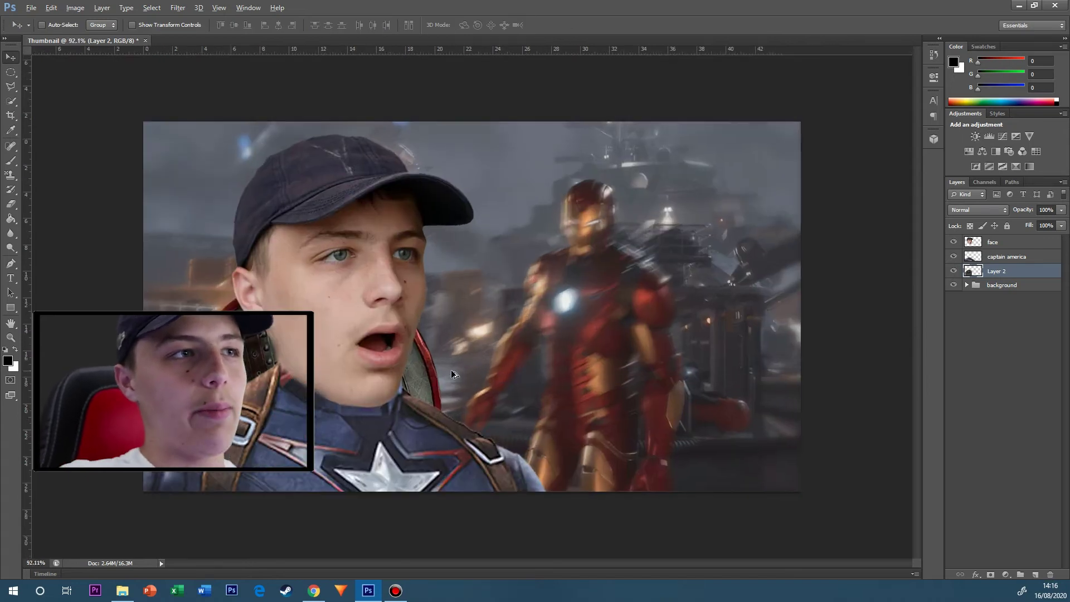
pyautogui.moveTo(188, 365); pyautogui.dragTo(185, 365)
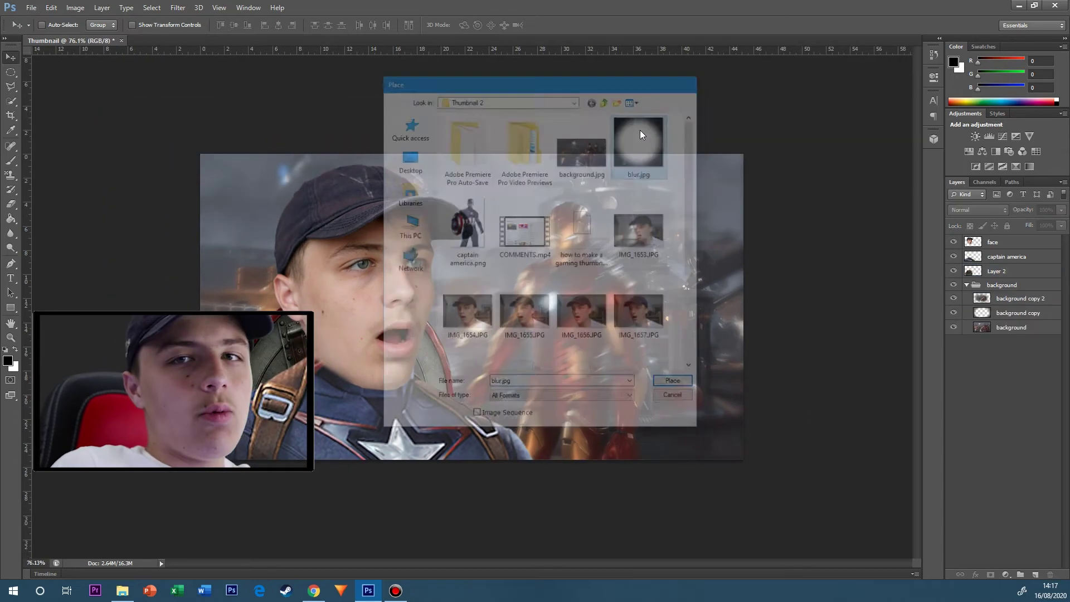
# Place blur.jpg from the Thumbnail 2 folder and stretch it to about 508% width and 281% height to cover the canvas.
pyautogui.moveTo(524, 255); pyautogui.dragTo(751, 154)
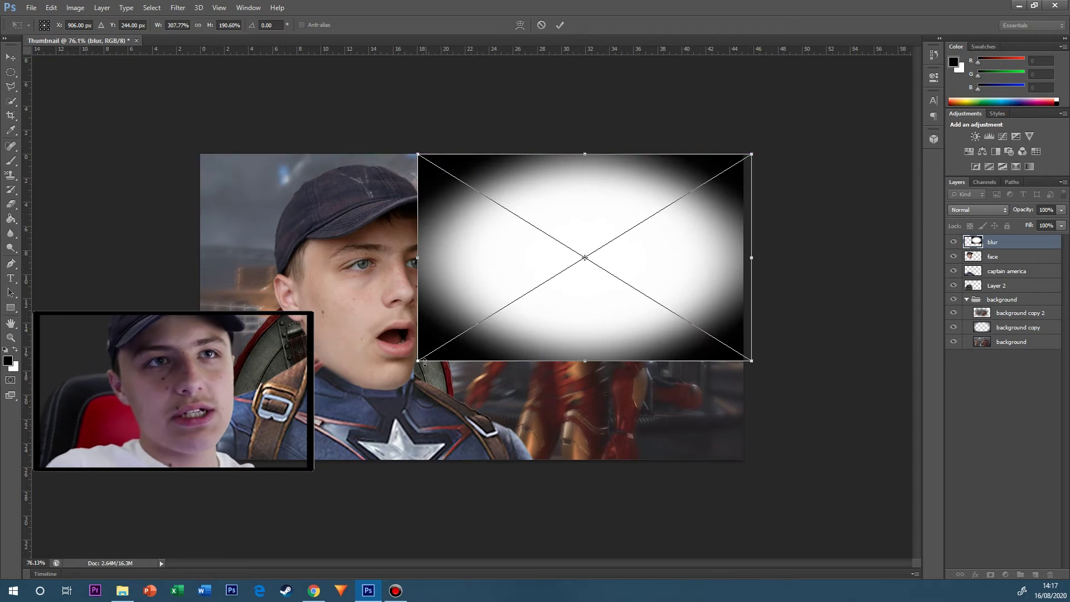
pyautogui.moveTo(424, 362); pyautogui.dragTo(425, 460)
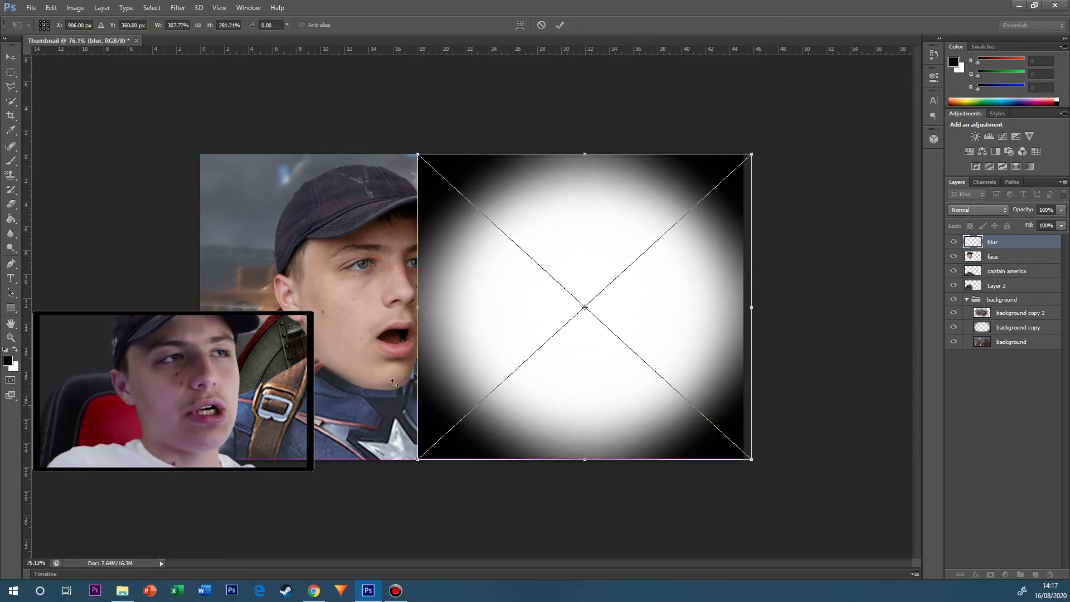
pyautogui.moveTo(418, 307); pyautogui.dragTo(199, 306)
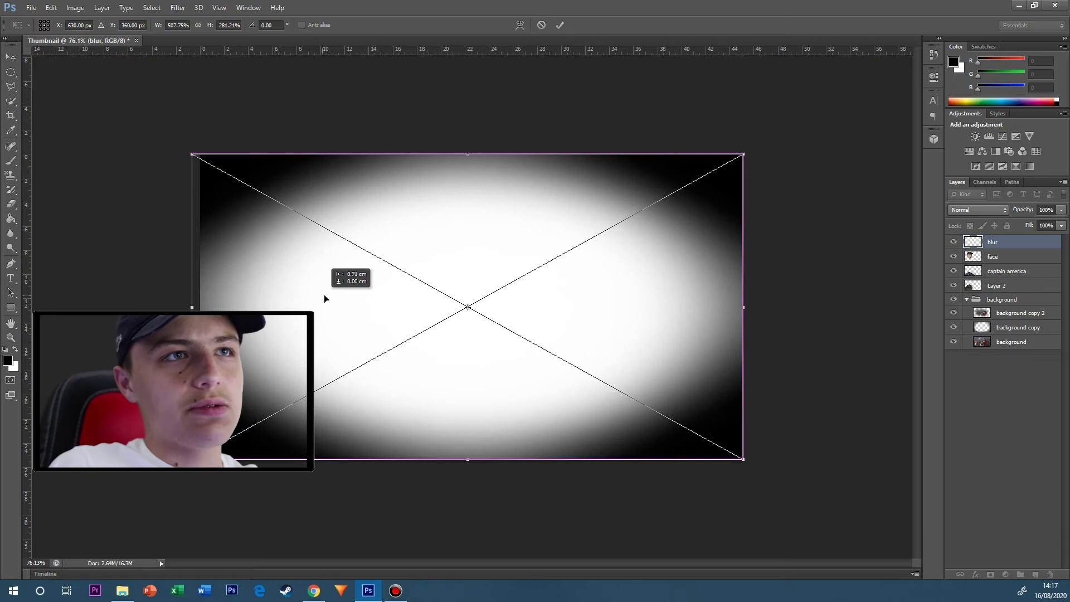
pyautogui.press('Return')
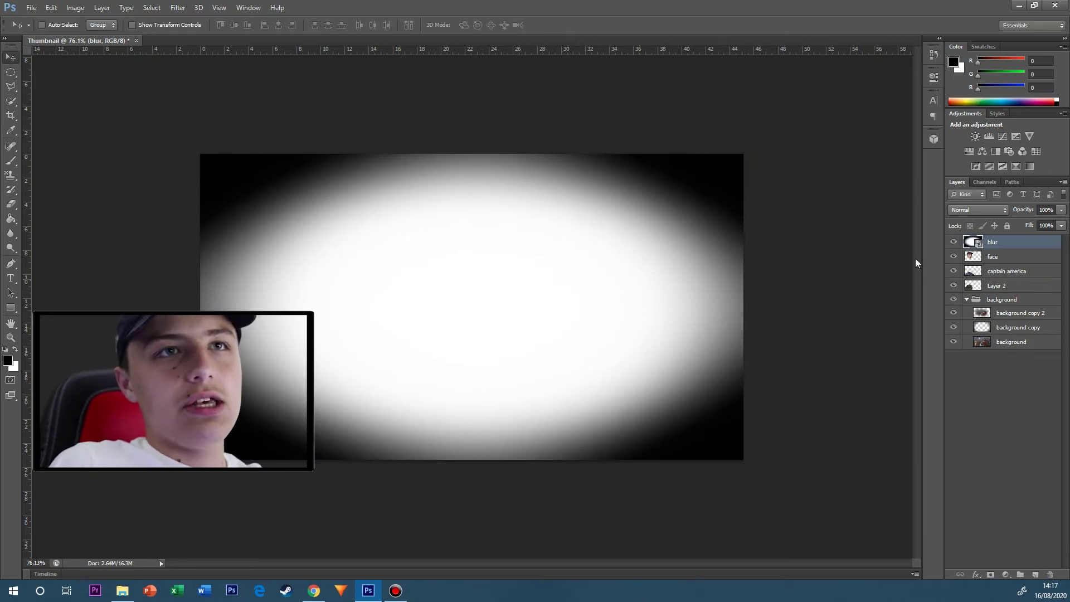
# Try the Screen blend mode on the blur layer and switch it to Overlay.
pyautogui.click(998, 209)
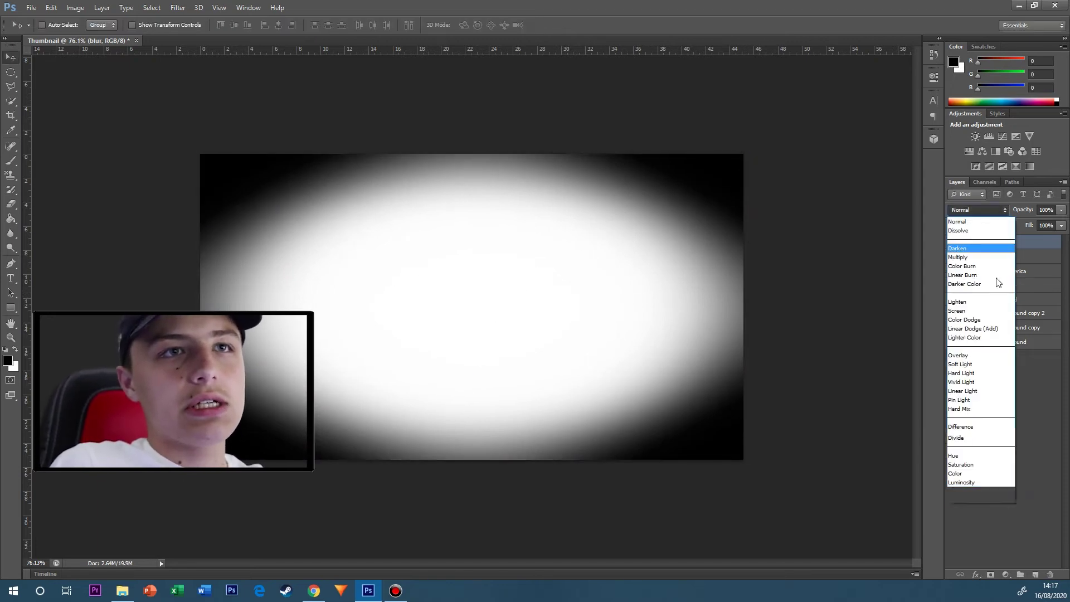
pyautogui.click(978, 316)
pyautogui.click(978, 212)
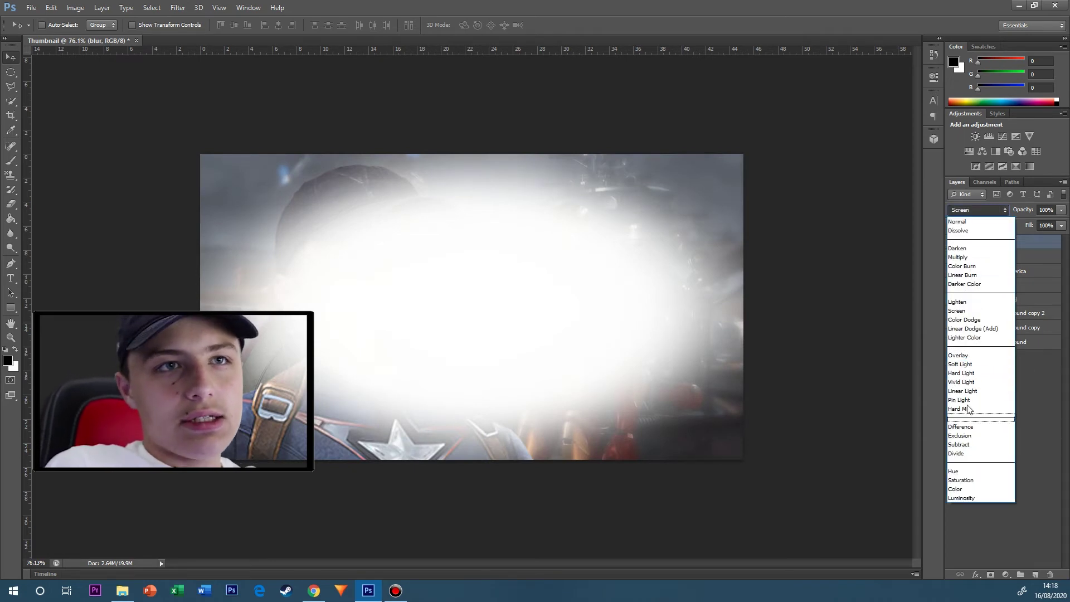
pyautogui.click(962, 356)
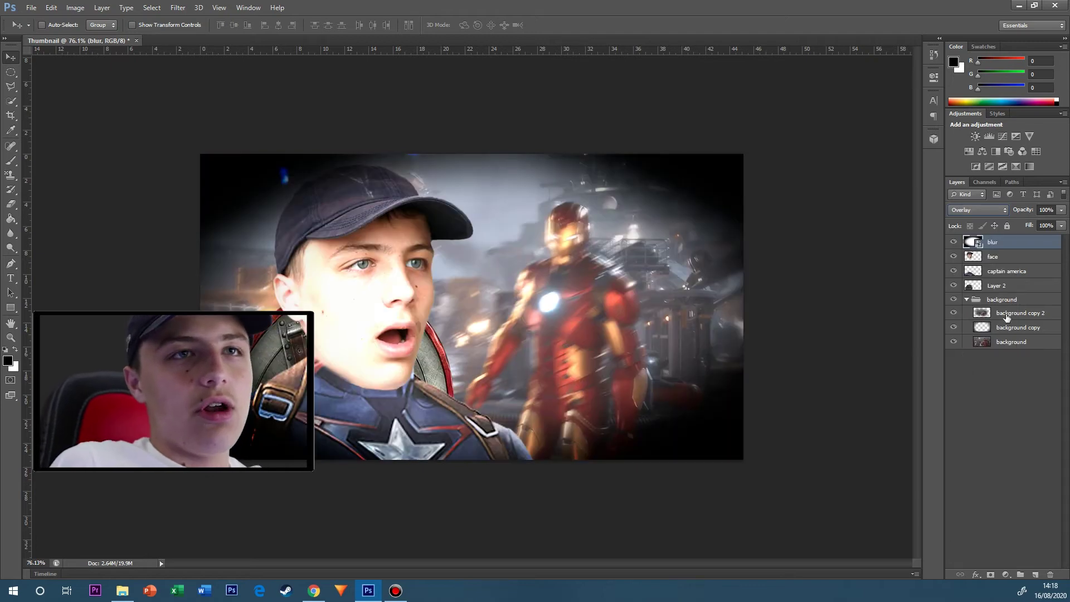
# Move the blur layer into the background group, directly above the background layer.
pyautogui.moveTo(1009, 247); pyautogui.dragTo(997, 294)
pyautogui.moveTo(1001, 299); pyautogui.dragTo(1004, 352)
pyautogui.moveTo(999, 288); pyautogui.dragTo(1011, 328)
# Compare the image with the blur layer shown and hidden, and delete the blur layer.
pyautogui.click(959, 328)
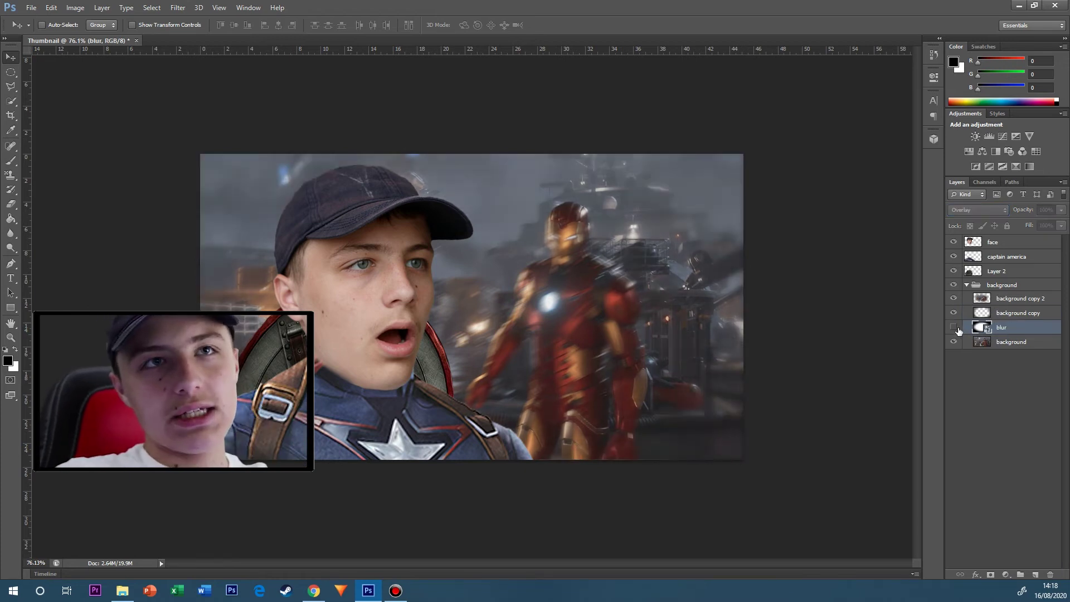
pyautogui.click(959, 329)
pyautogui.click(959, 328)
pyautogui.click(959, 328)
pyautogui.click(958, 328)
pyautogui.click(958, 328)
pyautogui.click(958, 328)
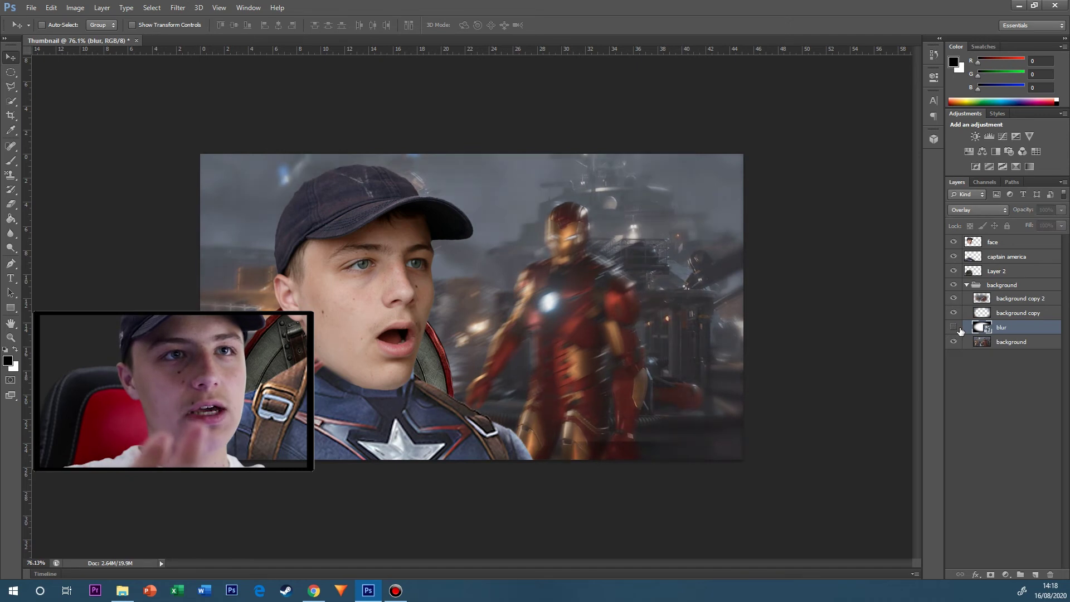
pyautogui.click(958, 328)
pyautogui.press('Delete')
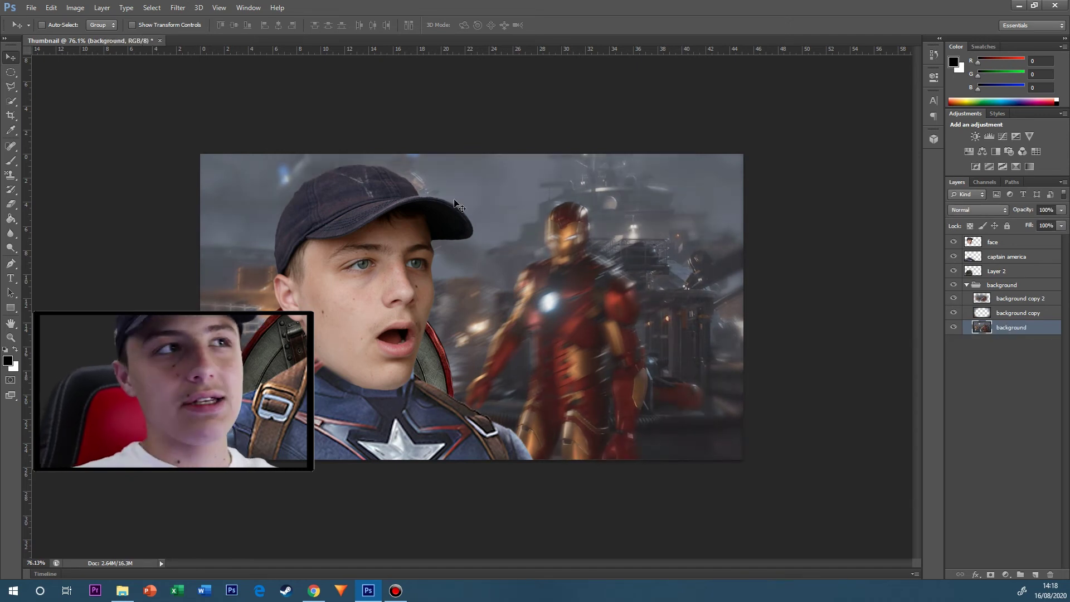
# Save the document as Thumbnail.psd in the Thumbnail 2 folder.
pyautogui.hotkey('ctrl', 'shift', 's')
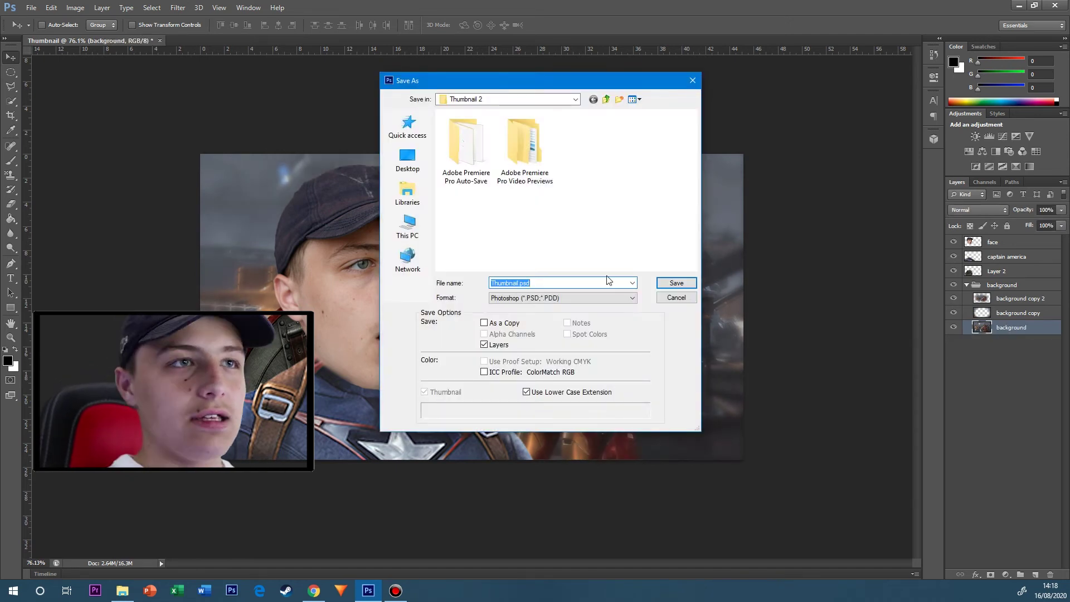
pyautogui.click(669, 283)
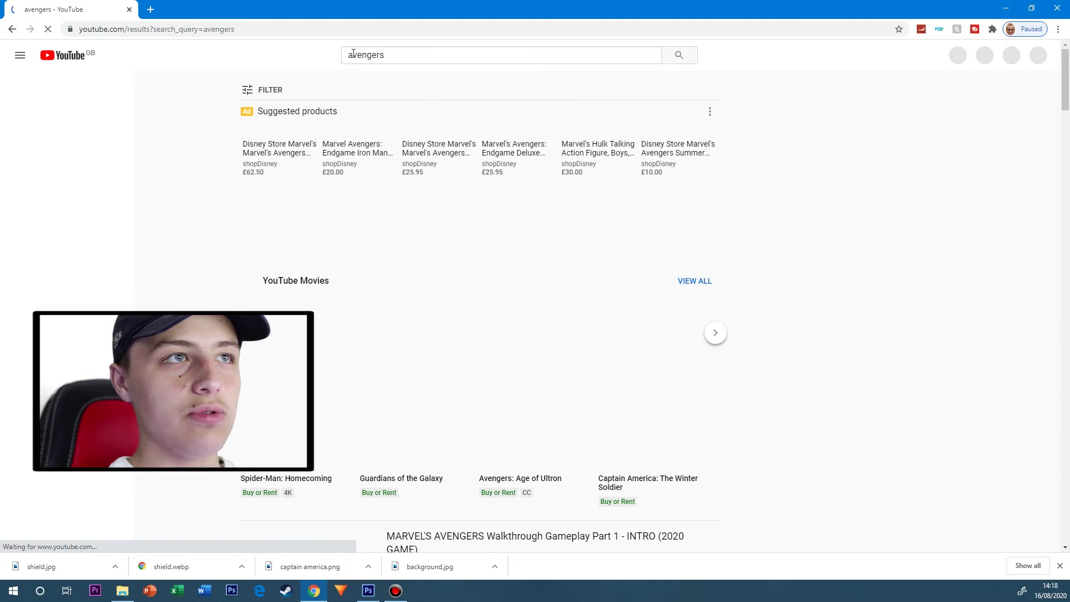
# Examine the video thumbnails in the YouTube results for avengers for title text ideas, and close the page.
pyautogui.scroll(-1, 403, 212)
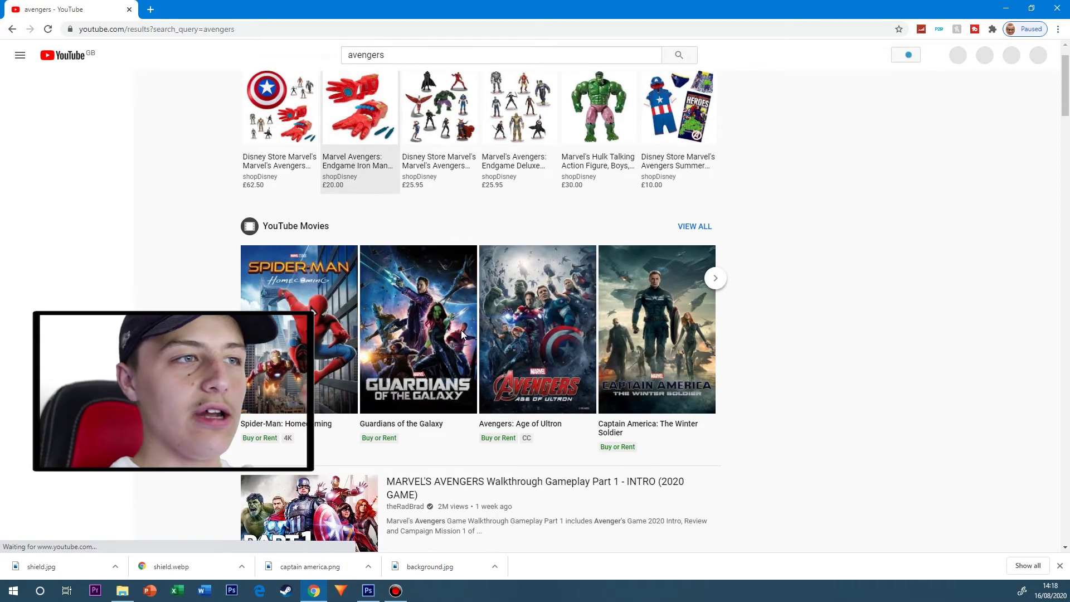
pyautogui.scroll(-4, 915, 507)
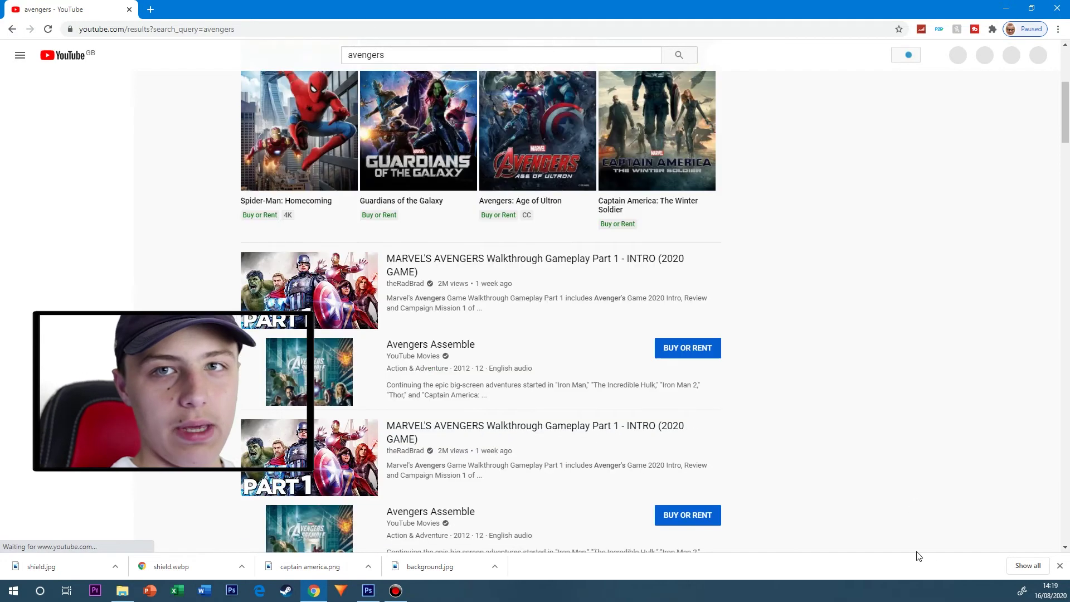
pyautogui.click(1060, 567)
pyautogui.scroll(-5, 573, 445)
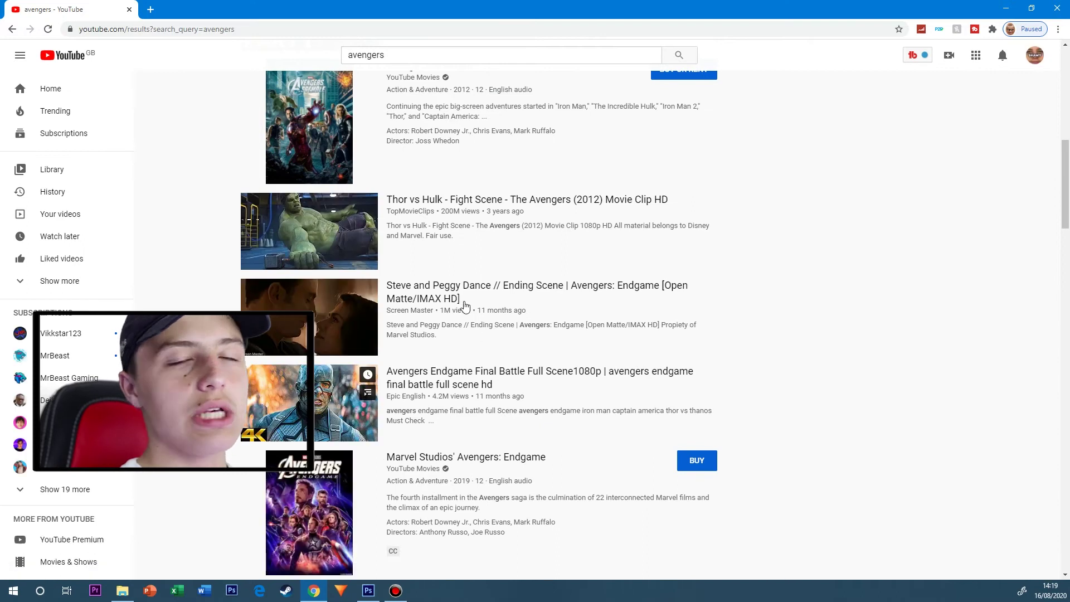
pyautogui.scroll(7, 842, 301)
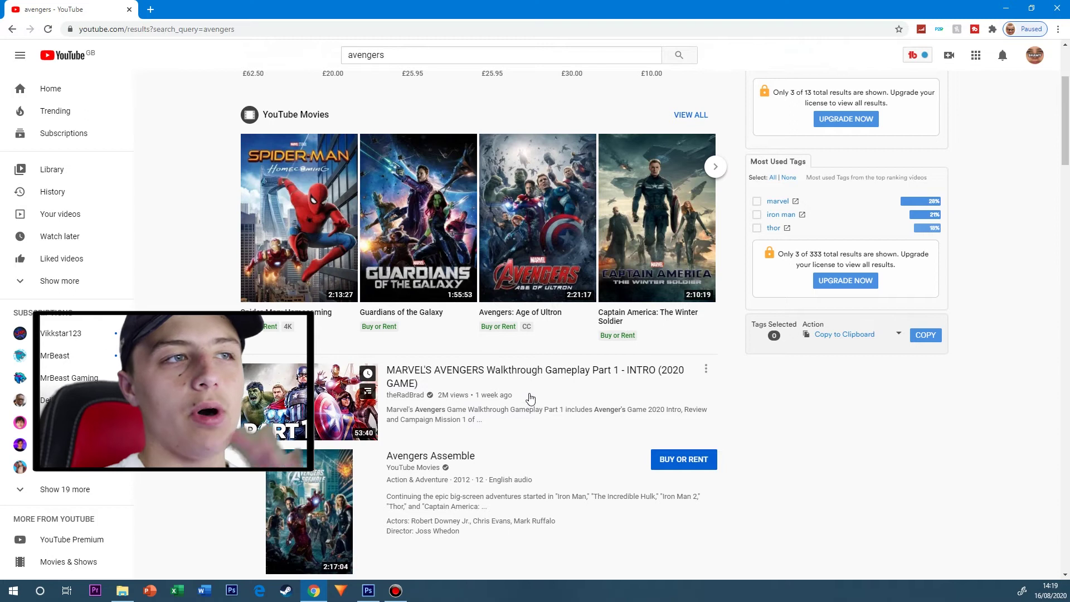
pyautogui.click(130, 10)
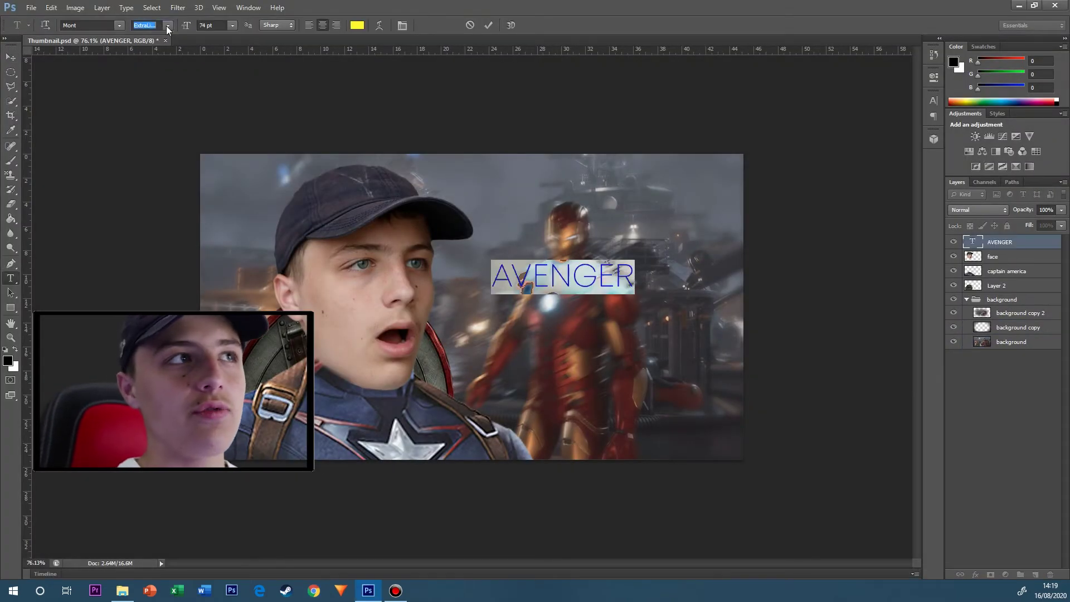
# Set the AVENGER text to the Heavy style of the Mont font and colour it white (#ffffff).
pyautogui.press('Return')
pyautogui.click(539, 265)
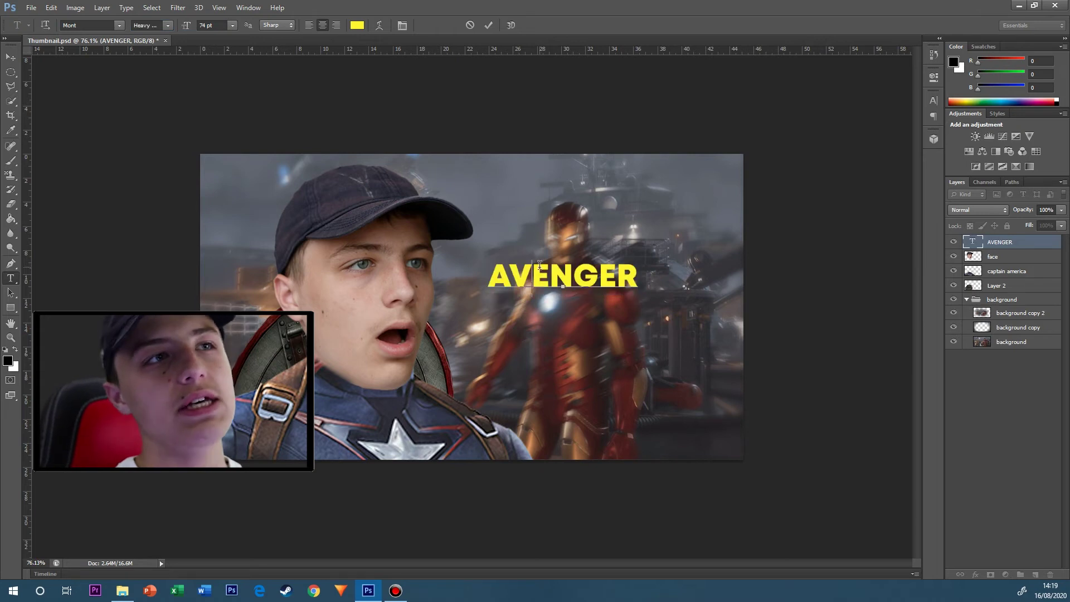
pyautogui.hotkey('ctrl', 'a')
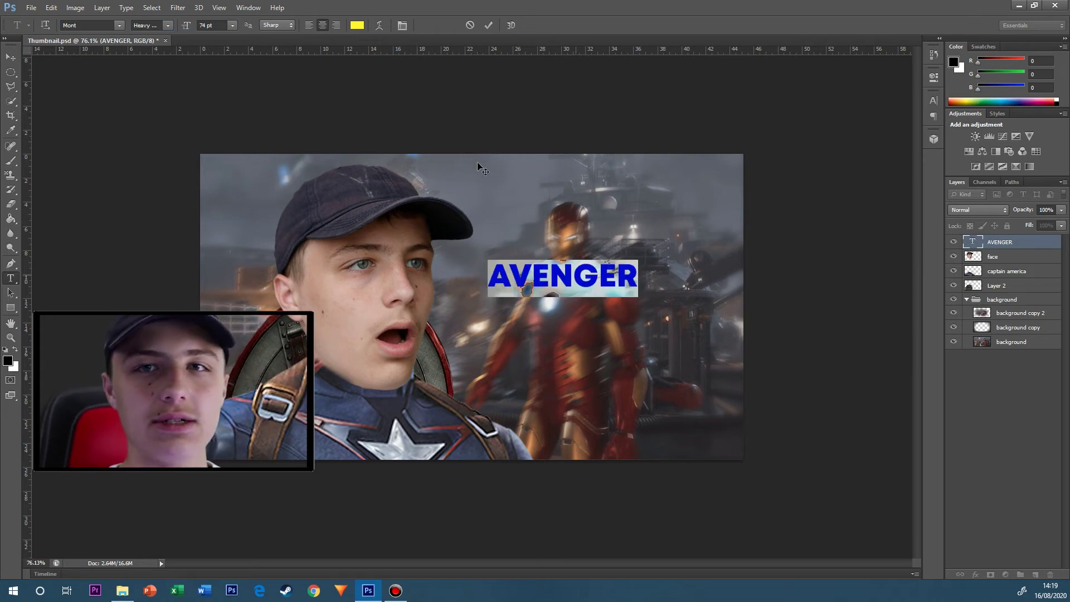
pyautogui.click(357, 25)
pyautogui.click(608, 225)
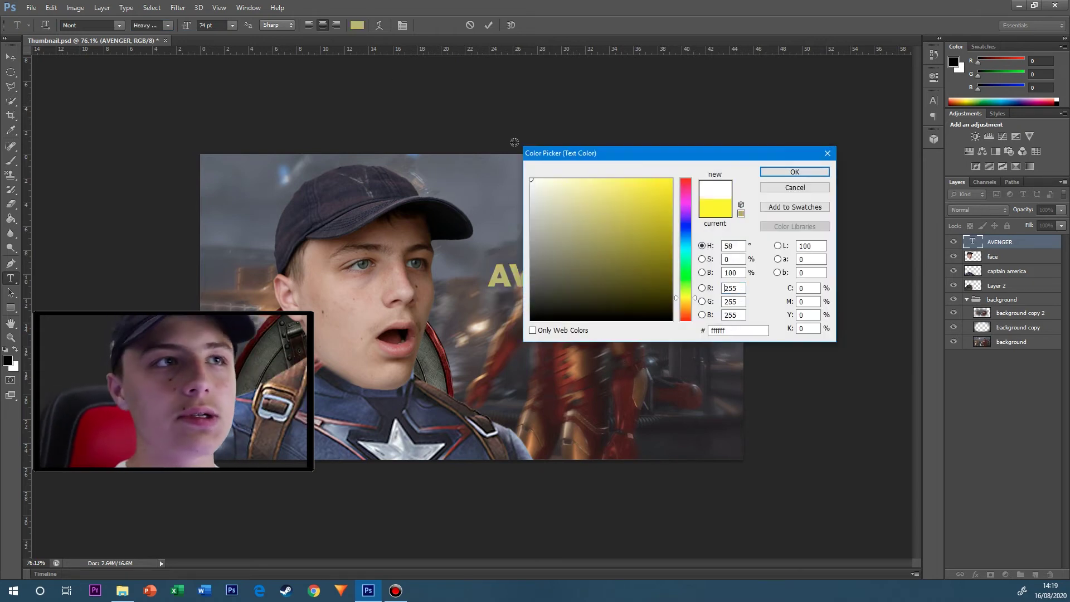
pyautogui.press('Return')
pyautogui.hotkey('ctrl', 'Return')
# Enlarge the AVENGER text to about 117 pt, move it above Iron Man, and append 'S to it.
pyautogui.hotkey('ctrl', 't')
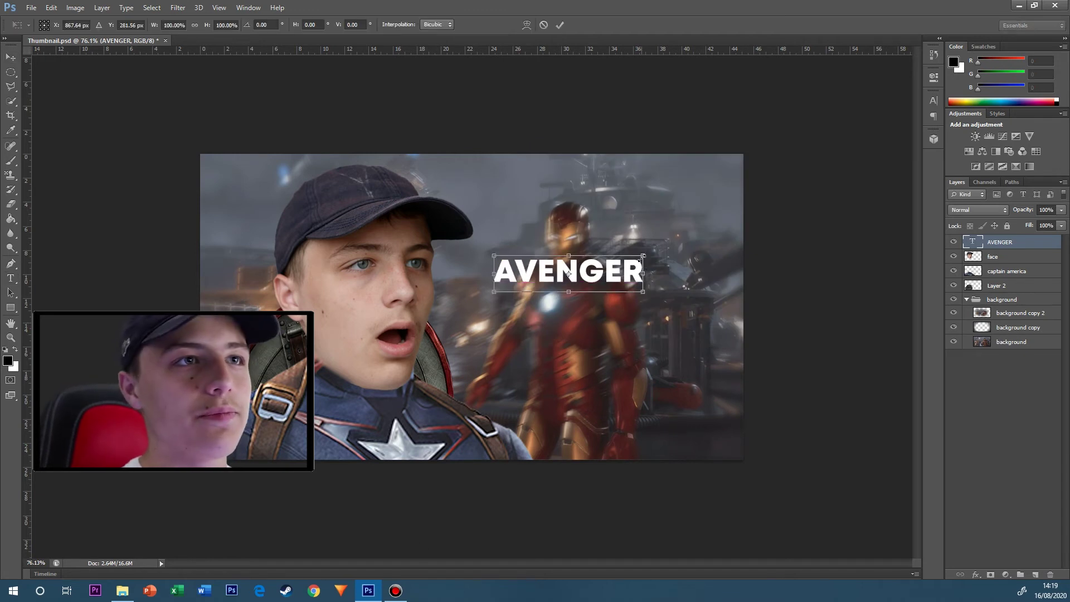
pyautogui.moveTo(646, 257); pyautogui.dragTo(728, 233)
pyautogui.press('Return')
pyautogui.moveTo(660, 263); pyautogui.dragTo(649, 227)
pyautogui.doubleClick(716, 229)
pyautogui.write("'S")
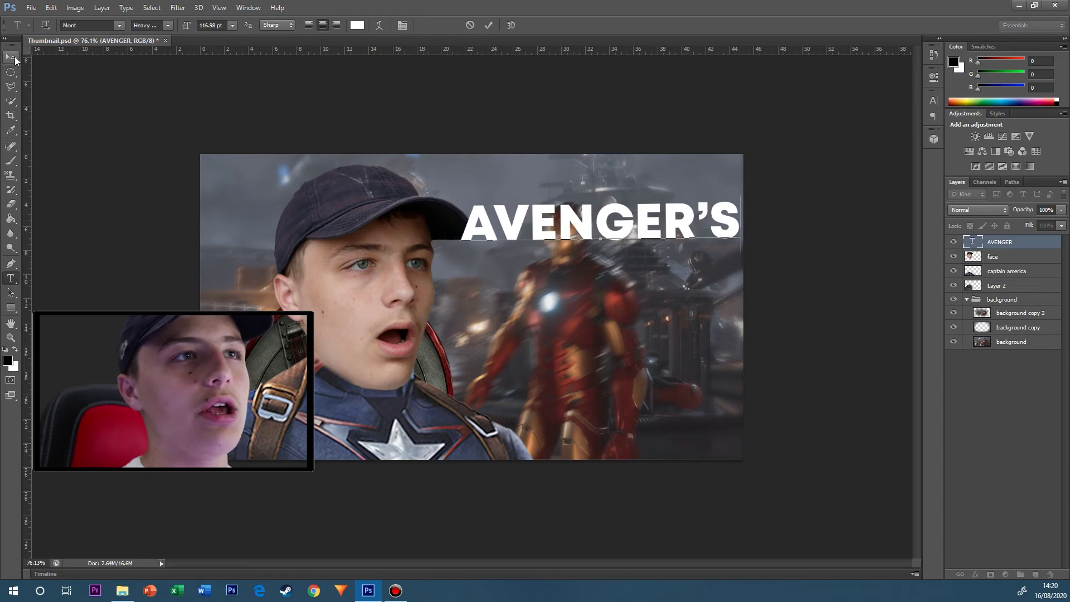
# Scale the AVENGER'S text to about 84% and position it in the upper right of the image, clear of the cap.
pyautogui.hotkey('ctrl', 'Return')
pyautogui.hotkey('ctrl', 't')
pyautogui.moveTo(740, 197); pyautogui.dragTo(707, 213)
pyautogui.moveTo(700, 216); pyautogui.dragTo(708, 208)
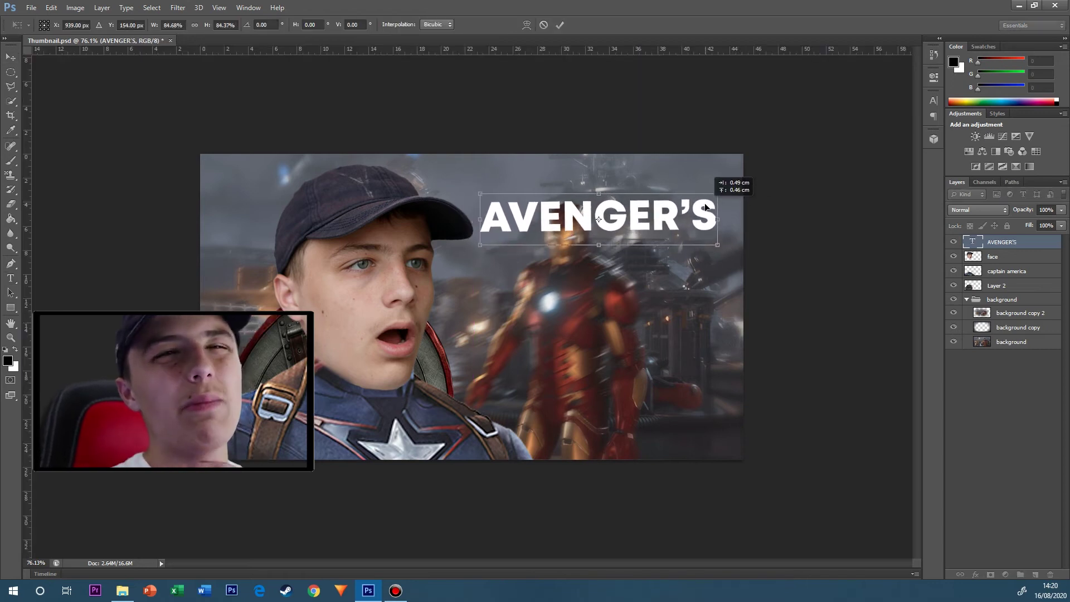
pyautogui.press('Return')
# Add a new layer above the AVENGER'S text and enlarge the brush to 934 px.
pyautogui.click(1035, 574)
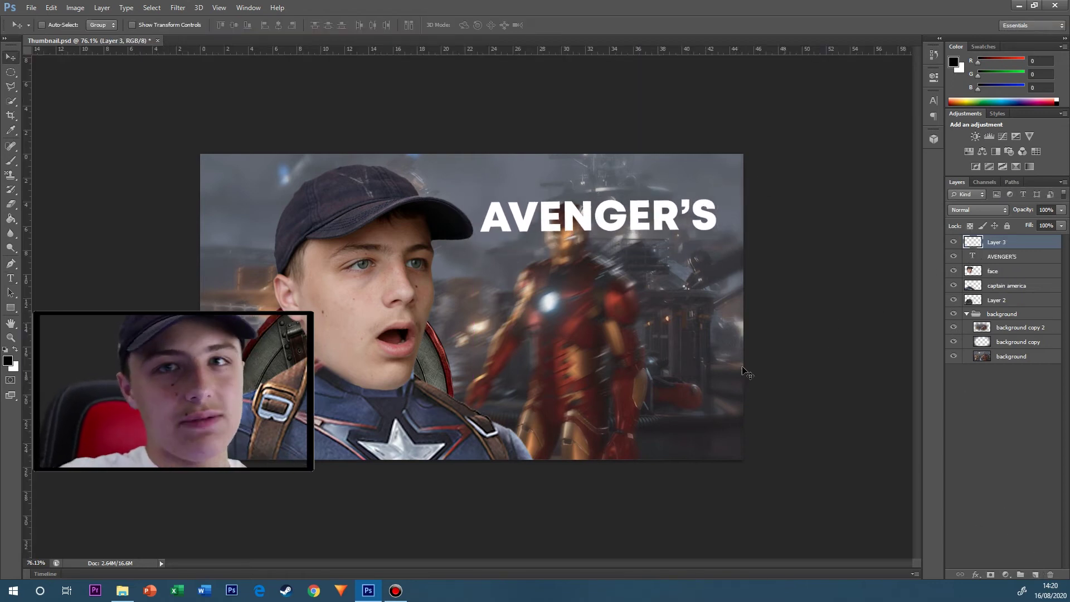
pyautogui.press('b')
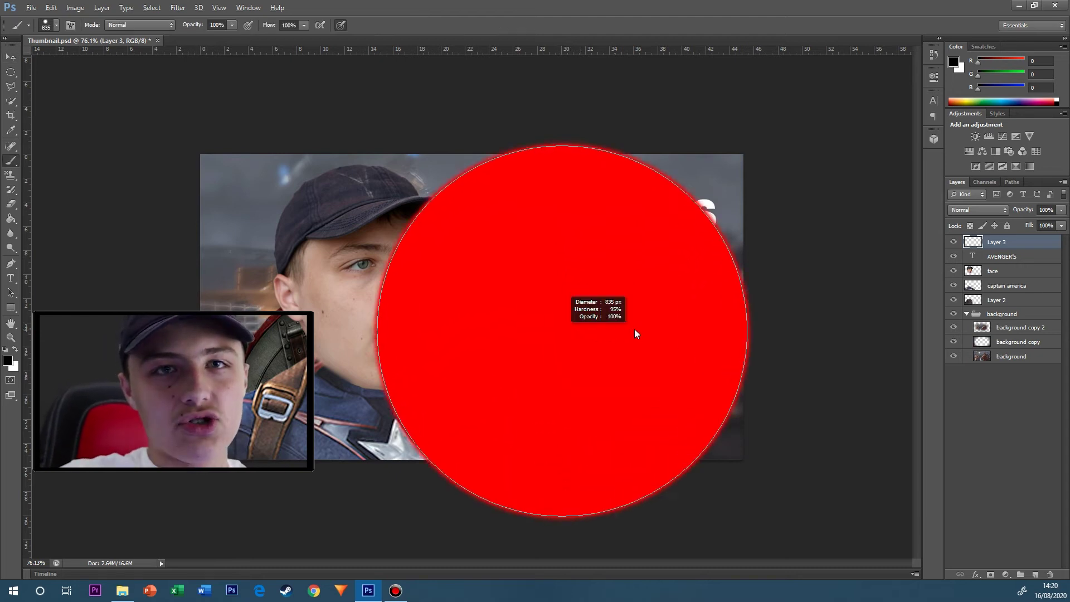
pyautogui.click(615, 303)
pyautogui.hotkey('ctrl', 'z')
# Set the foreground colour to pure red (#ff0000) and paint over the whole canvas on the new layer.
pyautogui.click(956, 61)
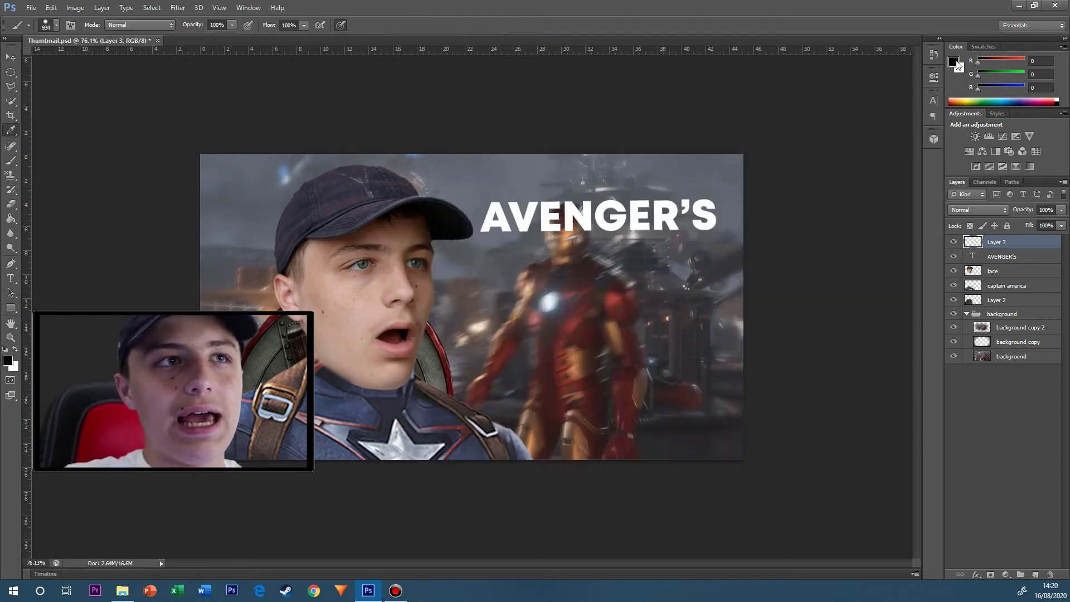
pyautogui.click(596, 272)
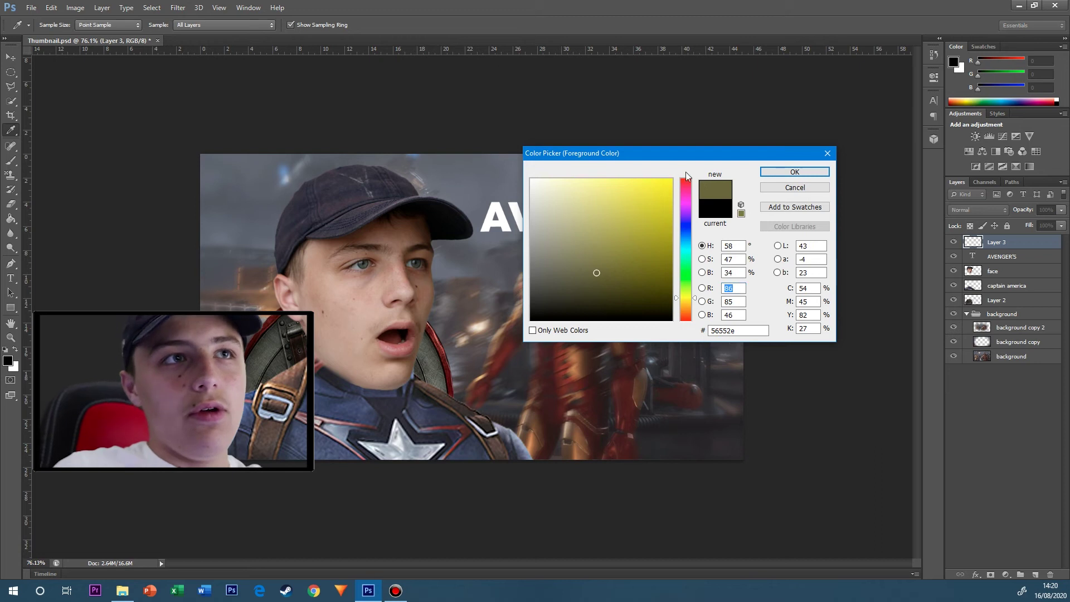
pyautogui.click(686, 173)
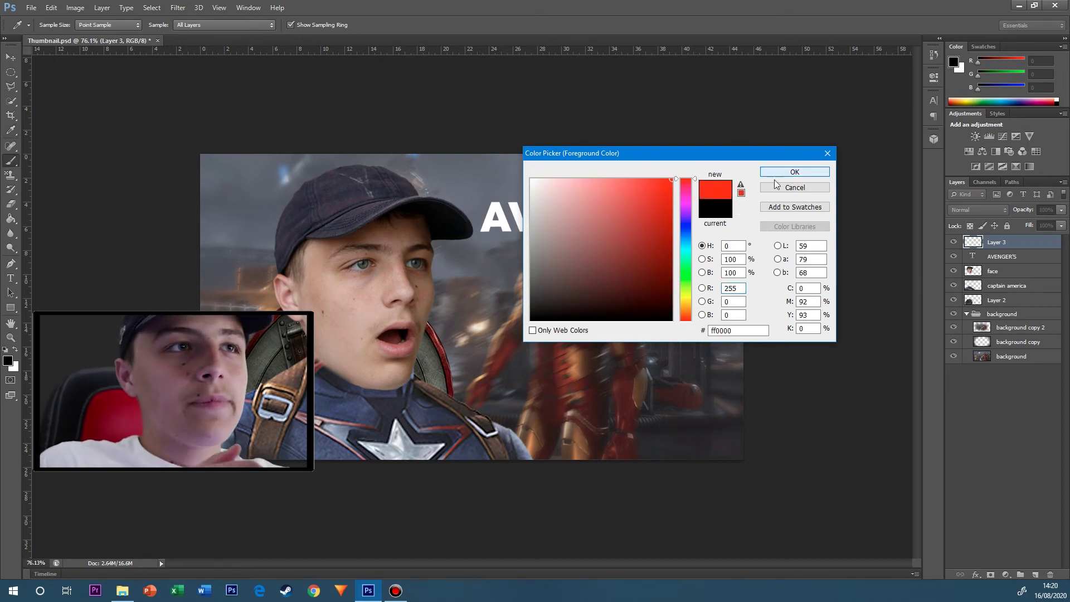
pyautogui.click(786, 172)
pyautogui.moveTo(631, 260); pyautogui.dragTo(656, 248)
pyautogui.moveTo(628, 311); pyautogui.dragTo(545, 434)
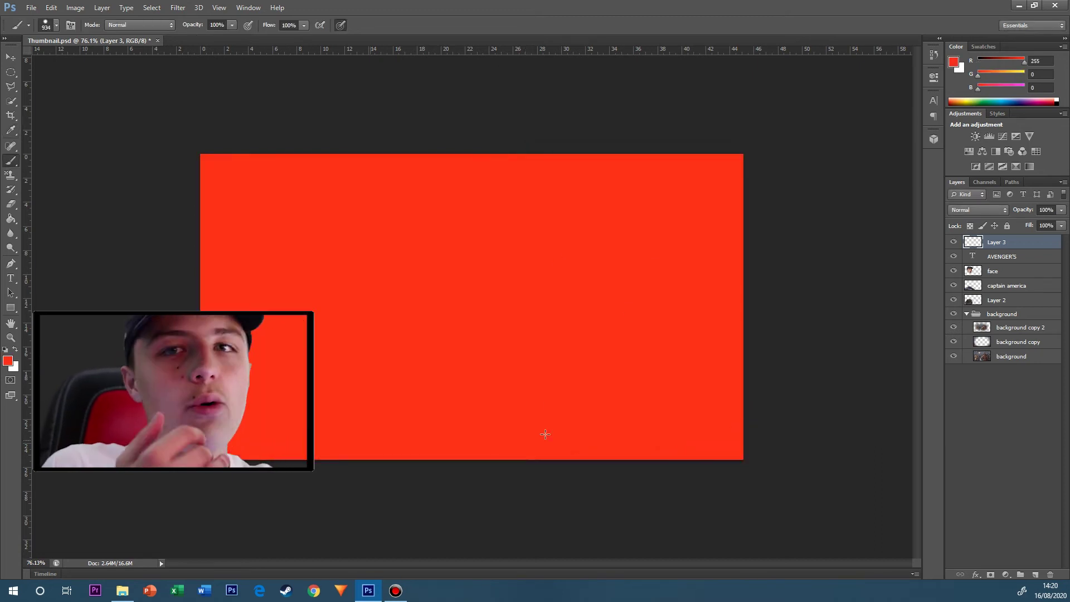
# Lower the red layer's opacity to 75% and make a rectangular selection closely around the AVENGER'S text.
pyautogui.press('v')
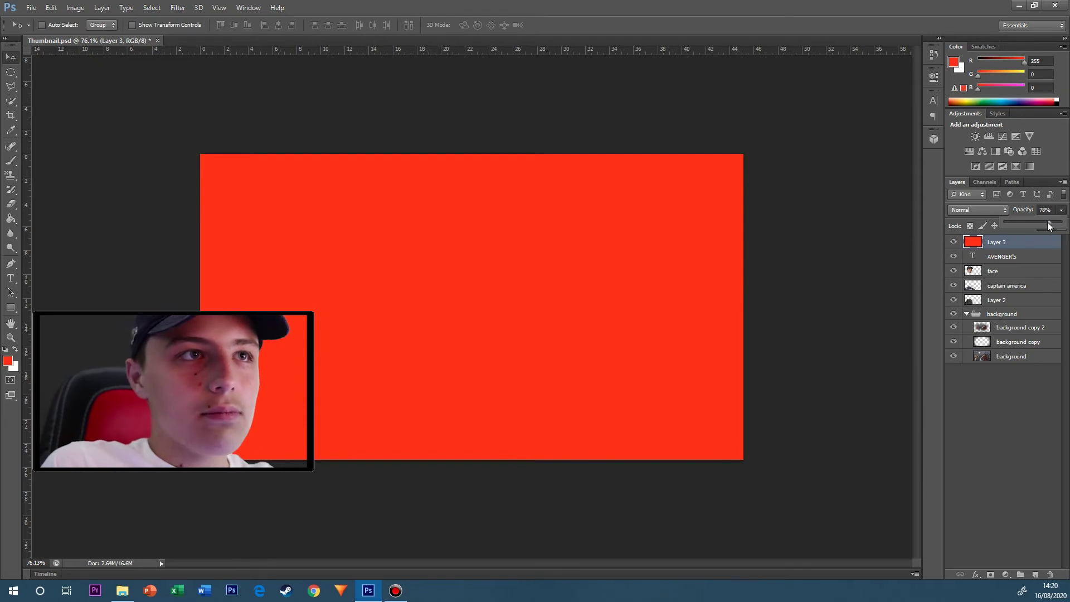
pyautogui.moveTo(1047, 222); pyautogui.dragTo(1046, 222)
pyautogui.click(1021, 410)
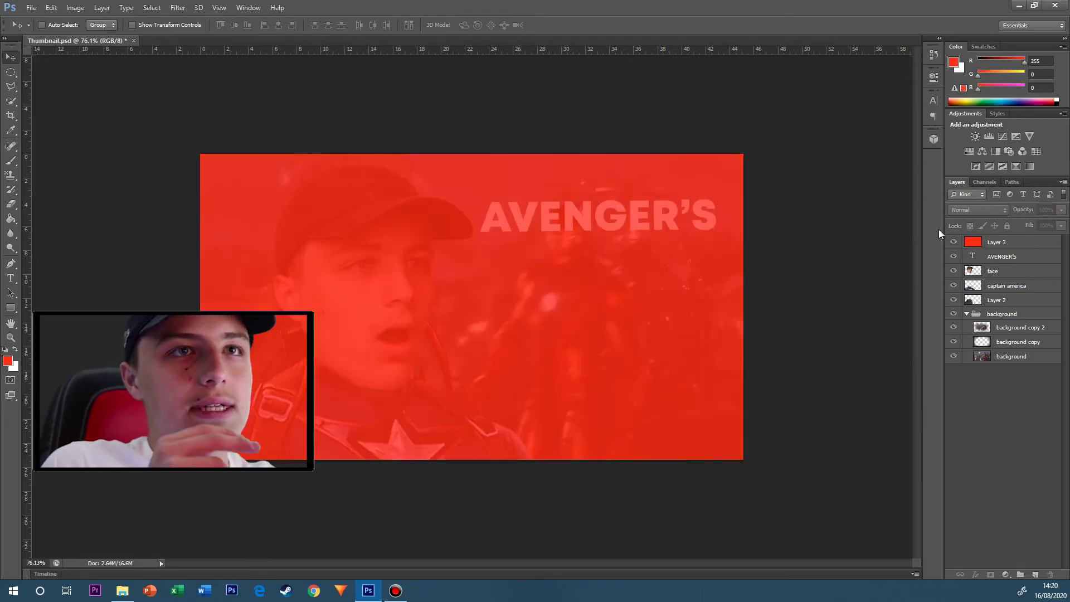
pyautogui.click(1017, 244)
pyautogui.click(17, 75)
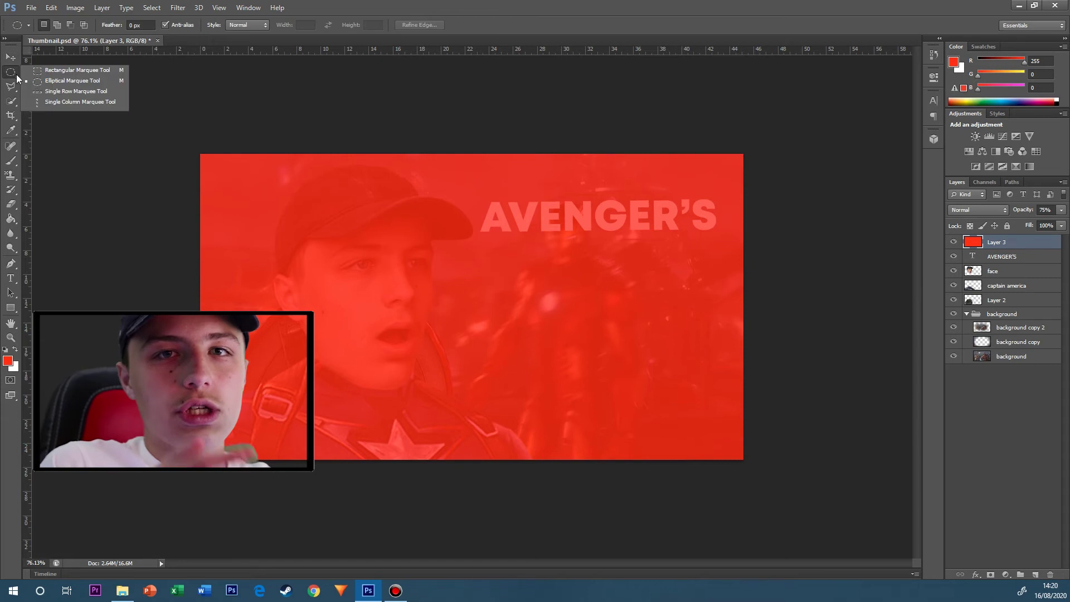
pyautogui.click(48, 73)
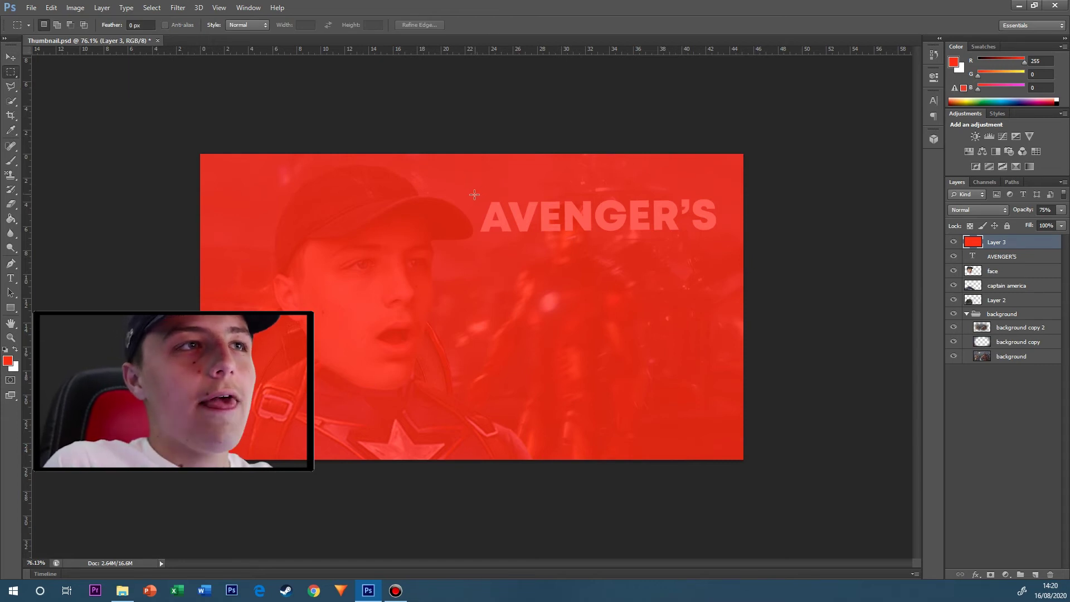
pyautogui.moveTo(628, 242); pyautogui.dragTo(696, 241)
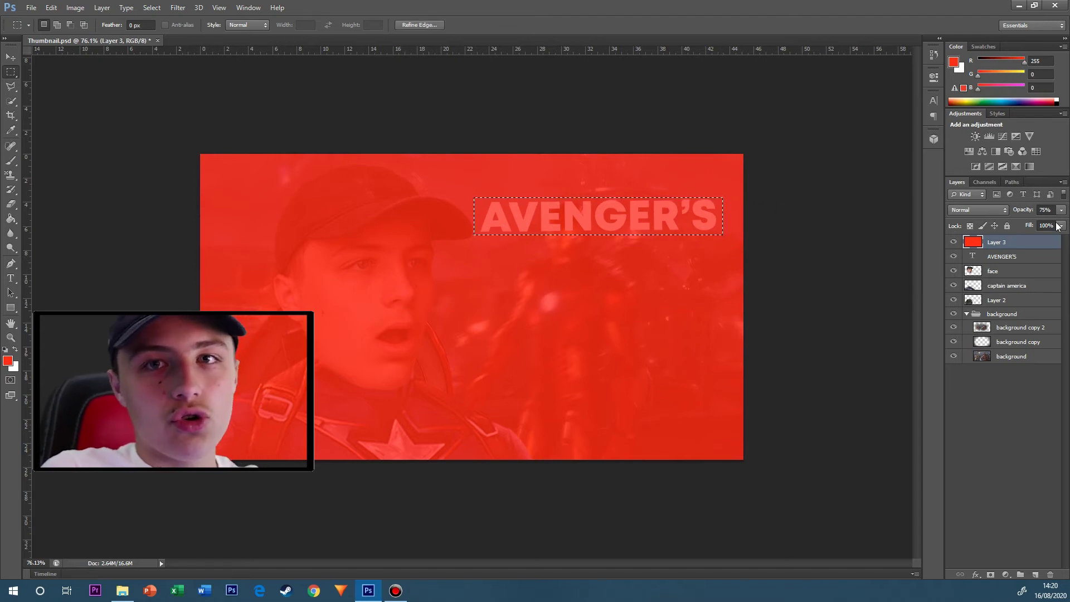
# Restore the red layer to 100% opacity, and cut the selected rectangle and paste it as a separate layer.
pyautogui.moveTo(1058, 224); pyautogui.dragTo(1066, 222)
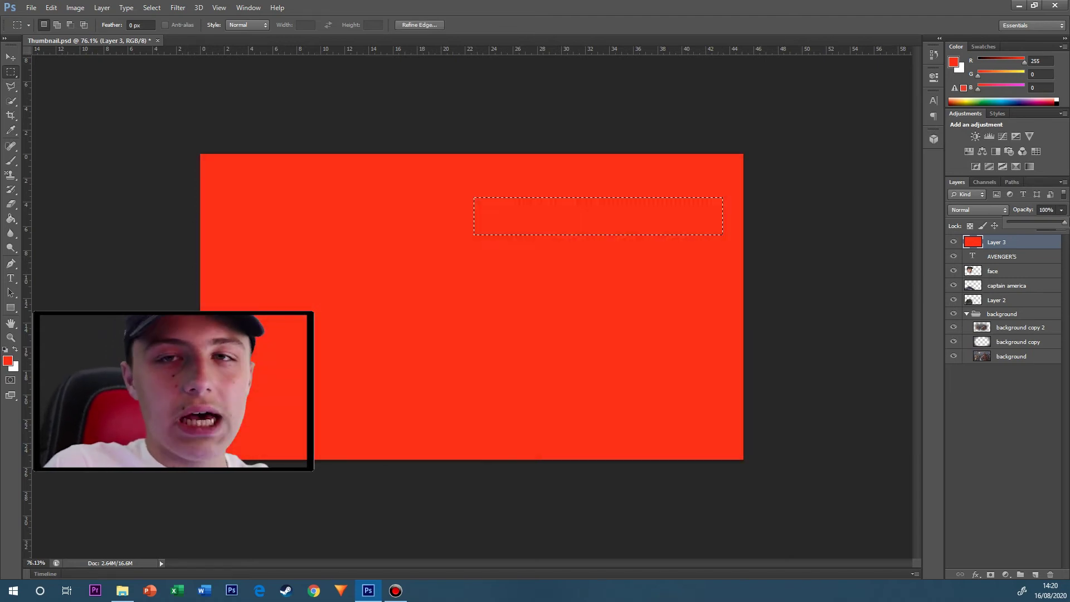
pyautogui.click(1002, 367)
pyautogui.click(1001, 242)
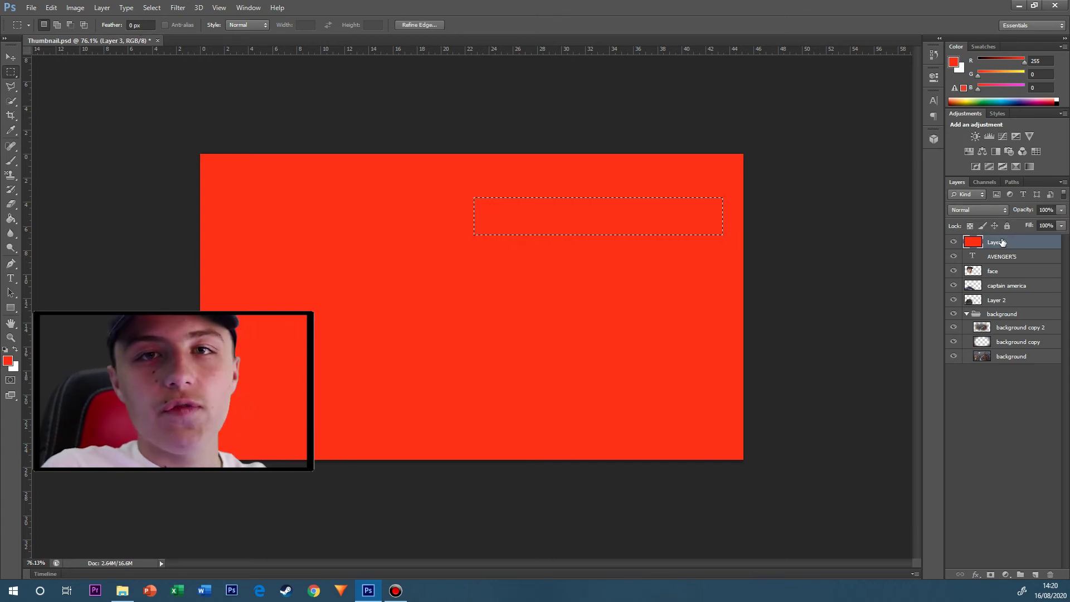
pyautogui.press('Delete')
pyautogui.hotkey('ctrl', 'v')
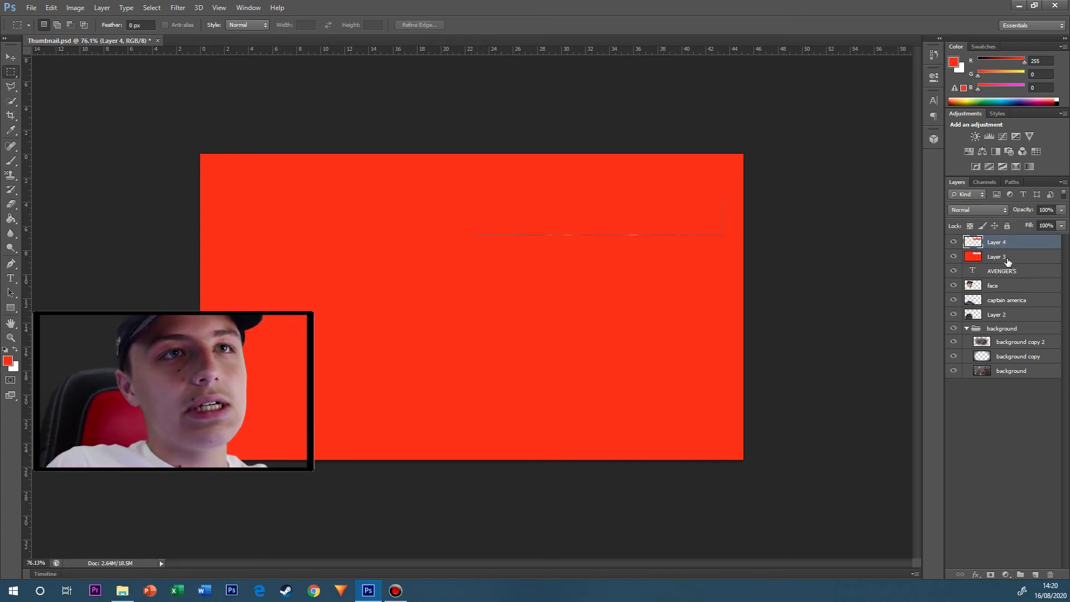
# Delete the full-canvas red layer and move the AVENGER'S text layer above the red rectangle layer.
pyautogui.click(1007, 261)
pyautogui.press('Delete')
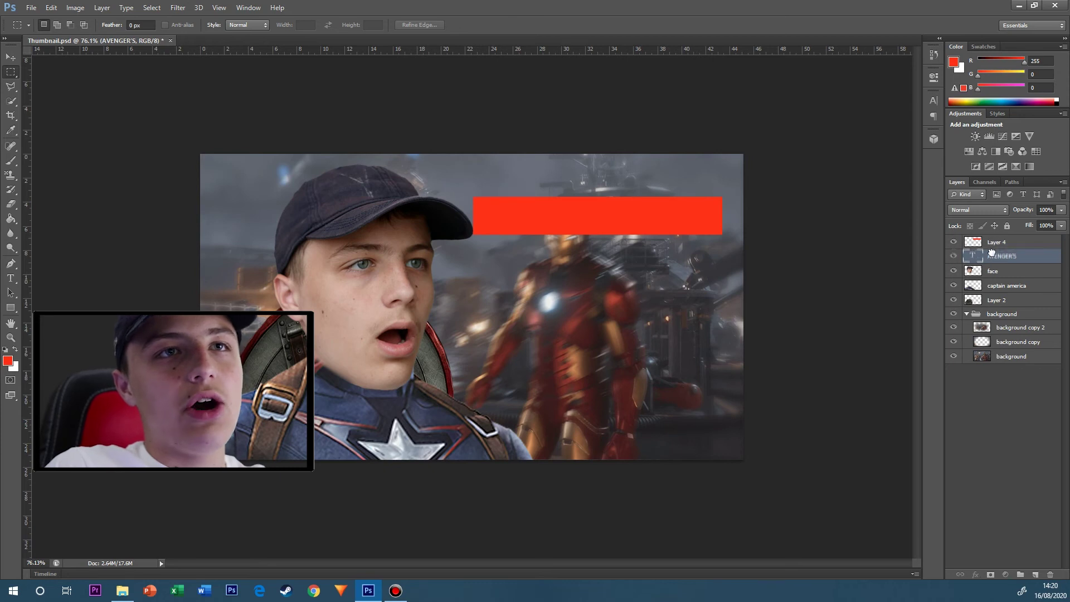
pyautogui.moveTo(993, 237); pyautogui.dragTo(994, 238)
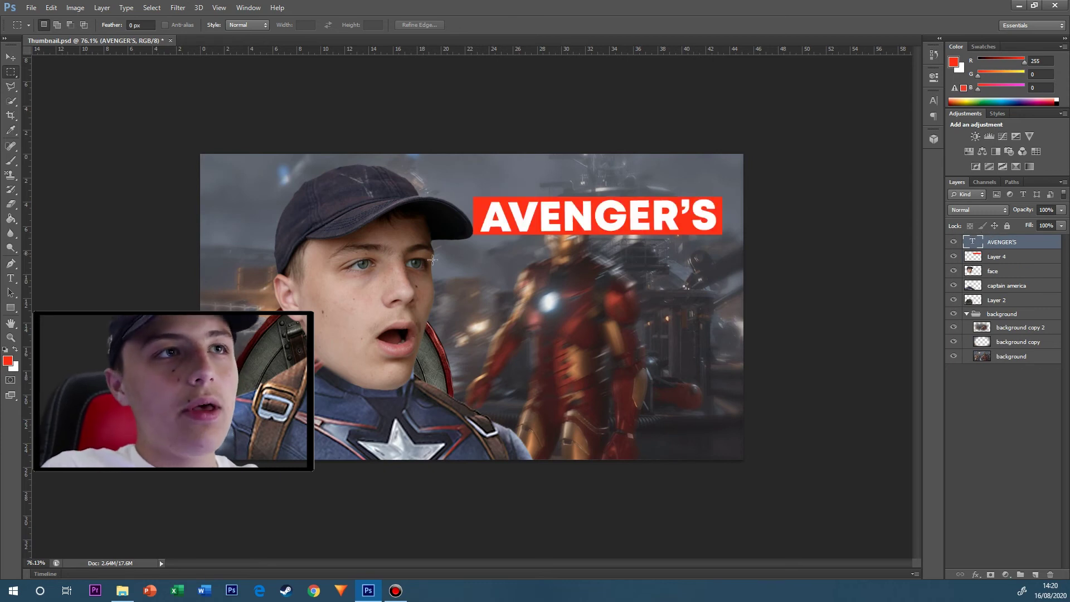
# Fill the rectangle behind AVENGER'S with a darker red (RGB 175, 28, 28) and clear the selection.
pyautogui.click(1021, 257)
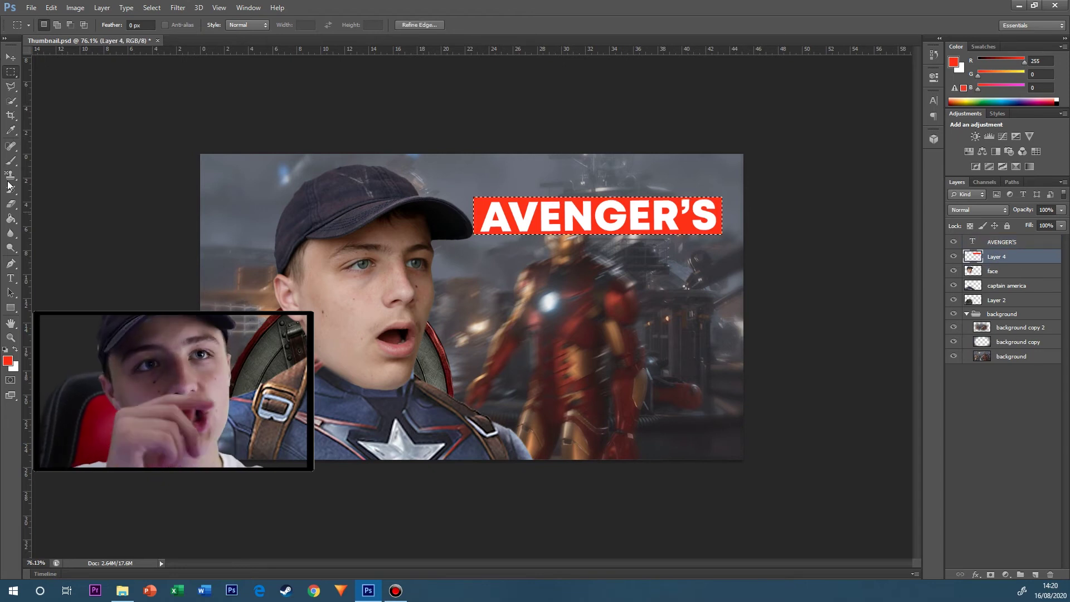
pyautogui.click(10, 220)
pyautogui.click(954, 62)
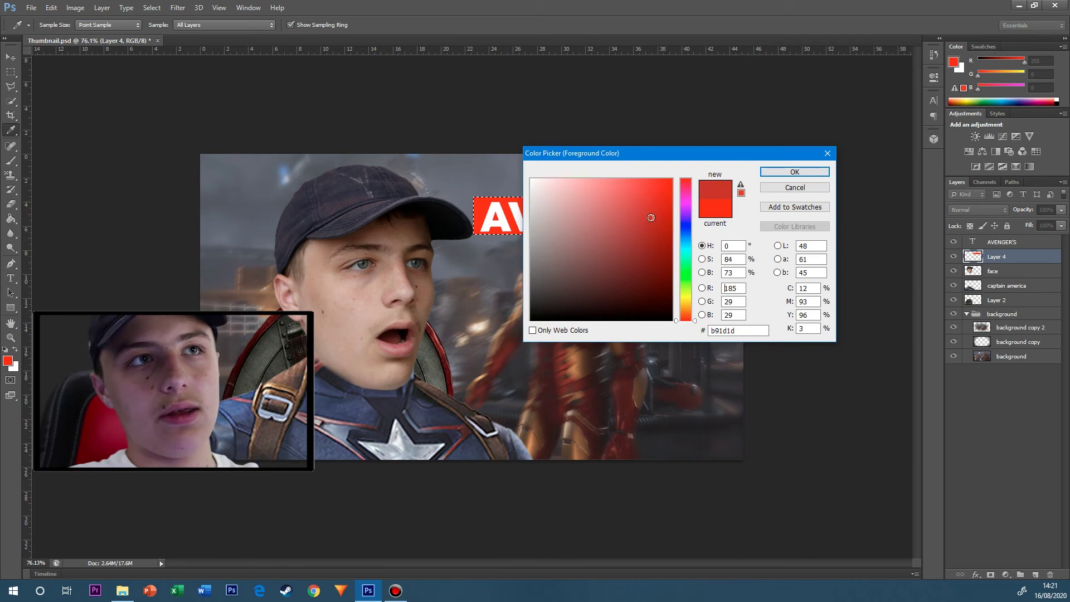
pyautogui.click(824, 172)
pyautogui.click(625, 219)
pyautogui.click(11, 72)
pyautogui.moveTo(36, 66); pyautogui.dragTo(24, 62)
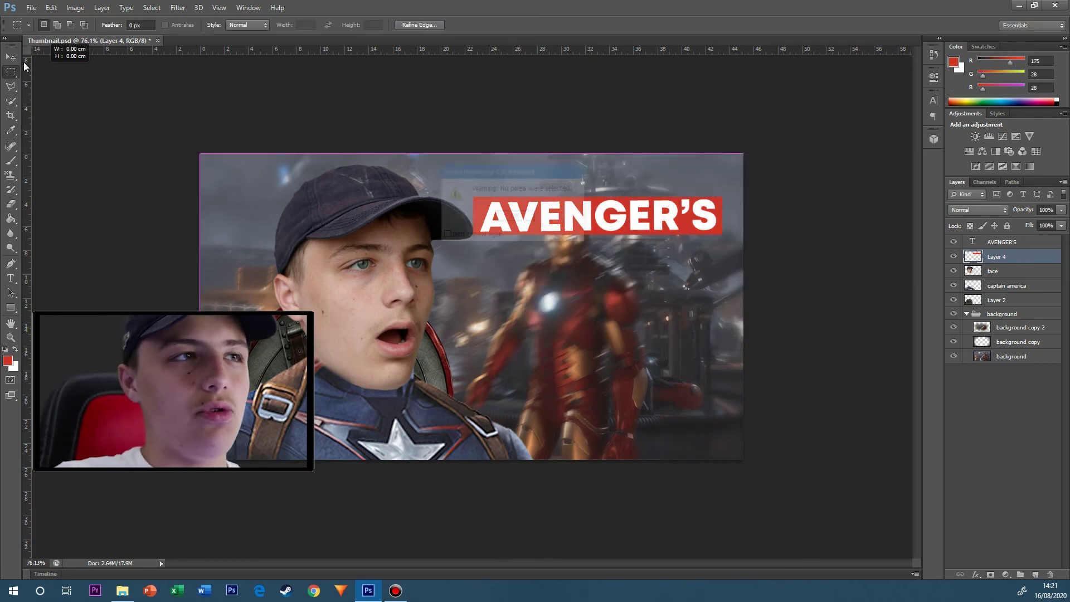
pyautogui.press('Return')
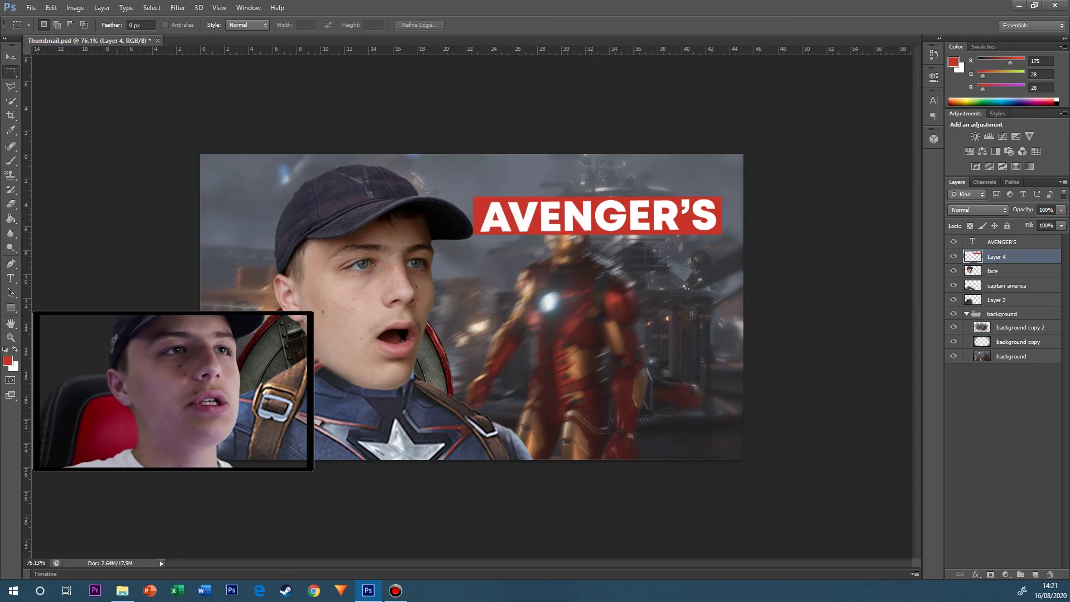
# Add a white WALKTHROUGH text line at 74 pt in Mont Heavy below the AVENGER'S title.
pyautogui.press('t')
pyautogui.click(597, 288)
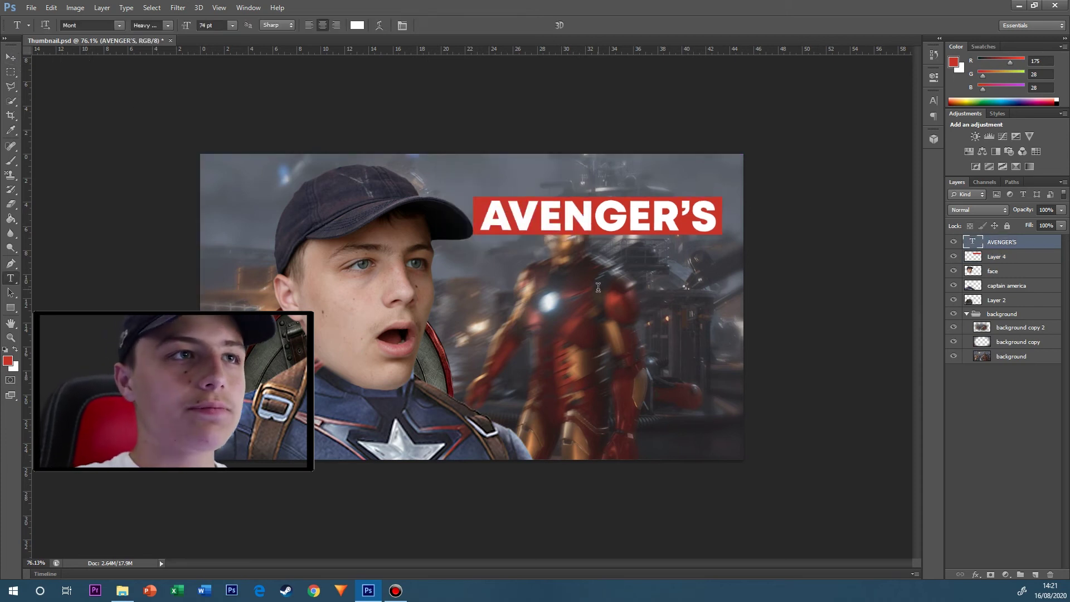
pyautogui.write('WALKTHROUGH')
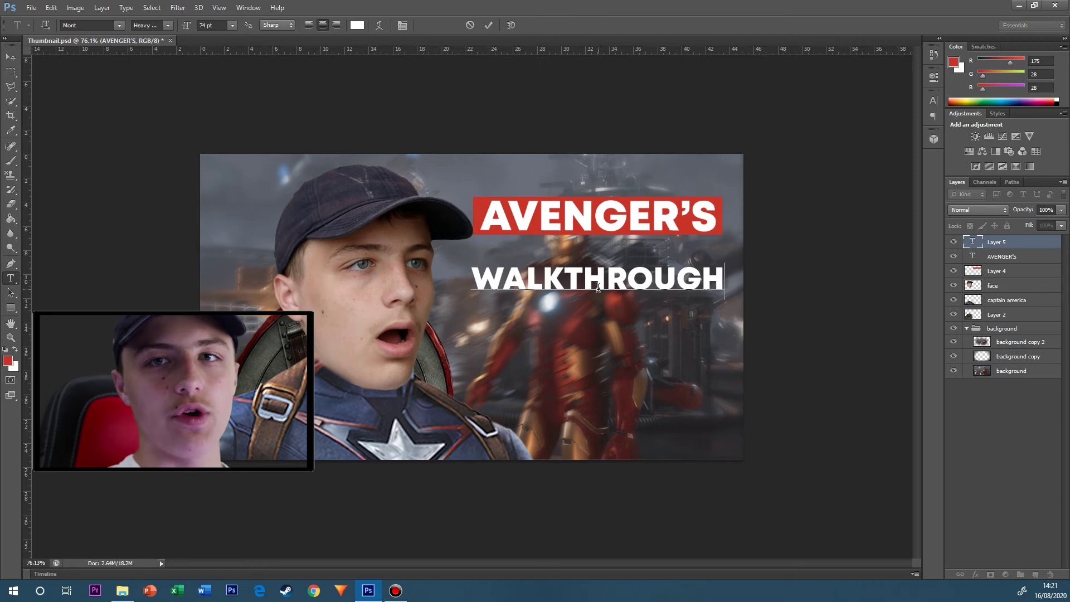
# Move the WALKTHROUGH text up directly beneath the AVENGER'S banner and scale it down slightly.
pyautogui.click(11, 57)
pyautogui.hotkey('ctrl', 't')
pyautogui.moveTo(653, 287); pyautogui.dragTo(655, 256)
pyautogui.moveTo(727, 232); pyautogui.dragTo(709, 251)
pyautogui.press('Return')
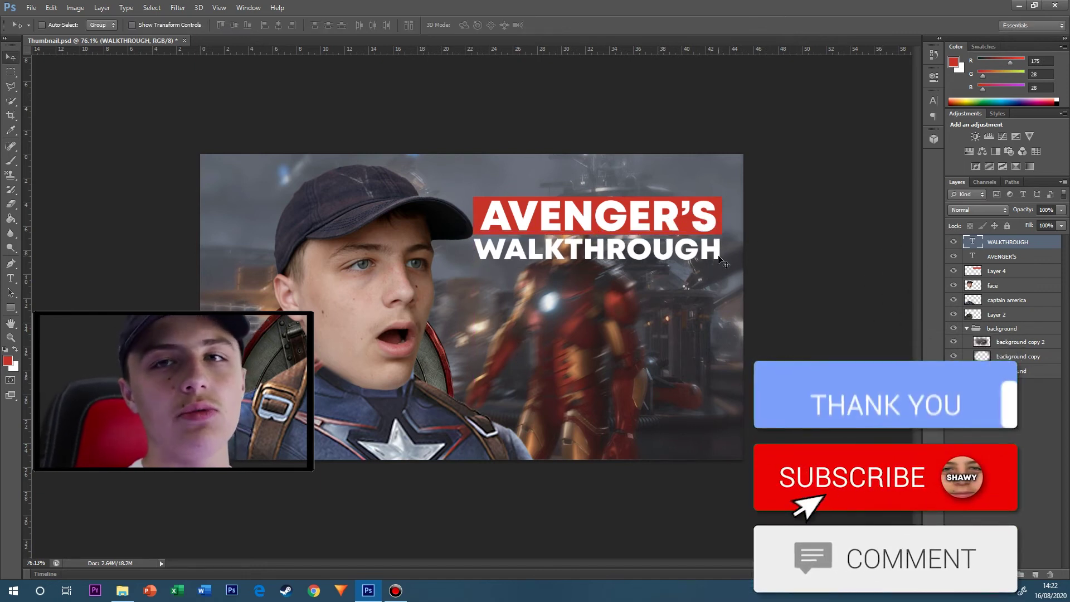
# Fine-tune the WALKTHROUGH text's width so its edges line up with the red AVENGER'S banner.
pyautogui.hotkey('ctrl', 't')
pyautogui.press('Return')
pyautogui.hotkey('ctrl', 'r')
pyautogui.hotkey('ctrl', 'r')
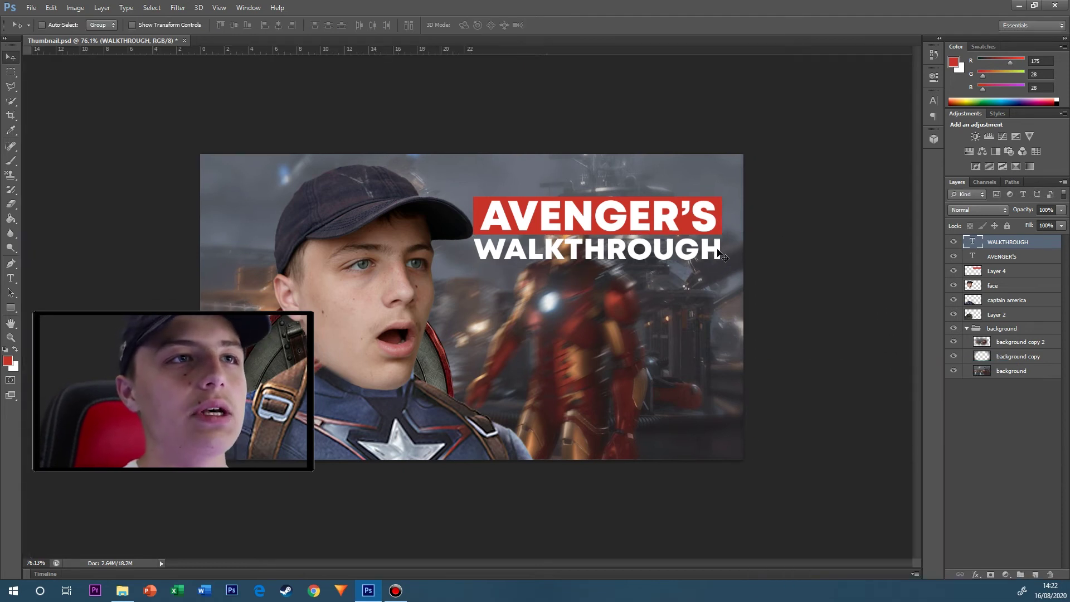
pyautogui.hotkey('ctrl', 't')
pyautogui.moveTo(725, 251); pyautogui.dragTo(727, 251)
pyautogui.press('Return')
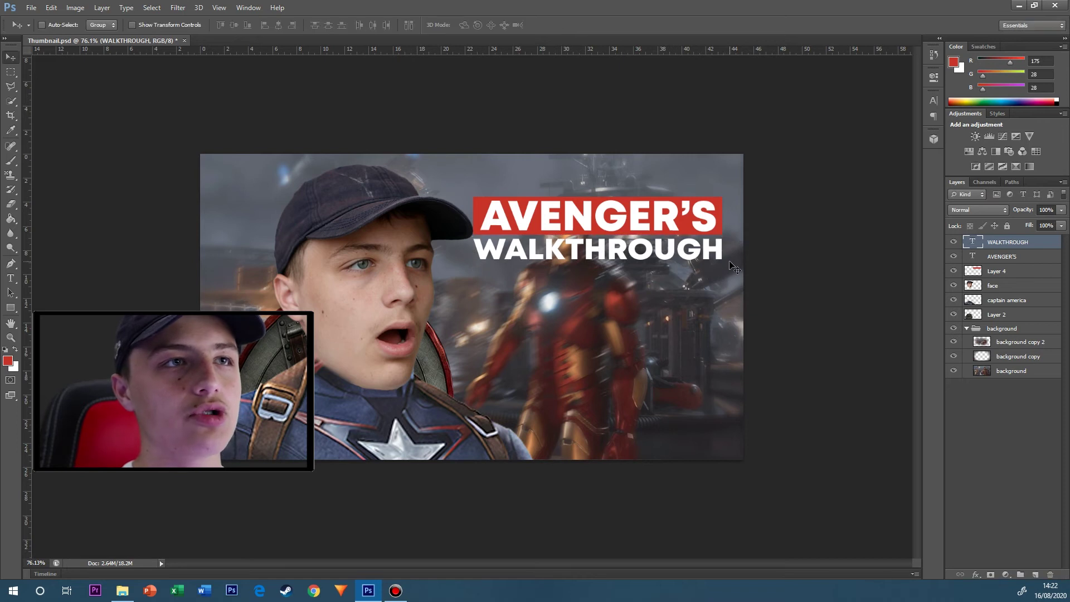
pyautogui.hotkey('ctrl', 't')
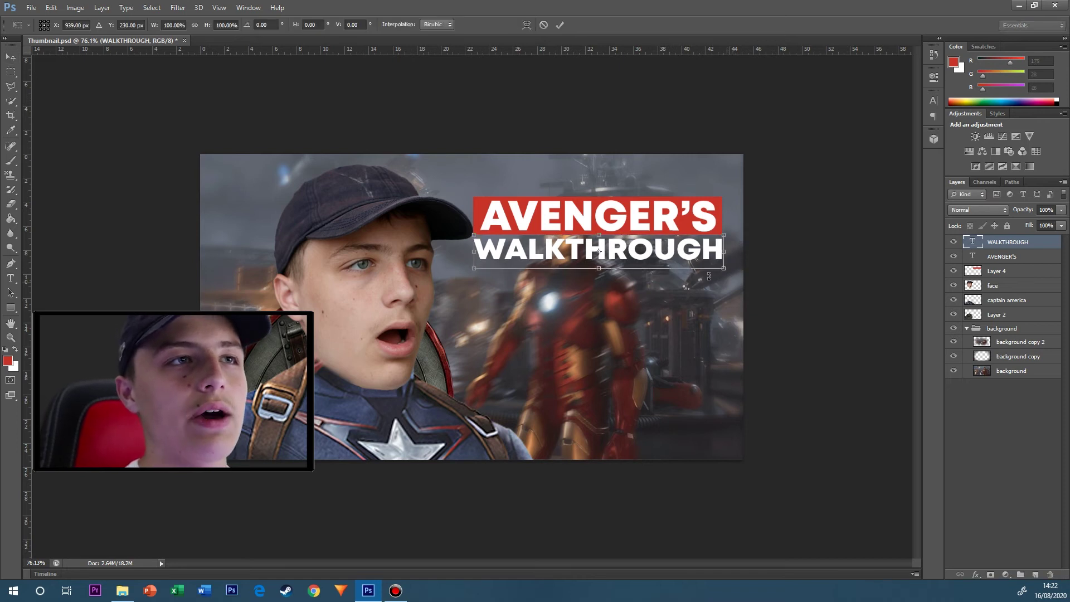
pyautogui.moveTo(677, 267); pyautogui.dragTo(678, 269)
pyautogui.press('Return')
# Merge the AVENGER'S text layer with the red rectangle layer behind it.
pyautogui.click(1007, 257)
pyautogui.keyDown('ctrl'); pyautogui.click(1007, 270); pyautogui.keyUp('ctrl')
pyautogui.rightClick(1006, 260)
pyautogui.click(882, 236)
pyautogui.rightClick(1007, 260)
pyautogui.click(884, 404)
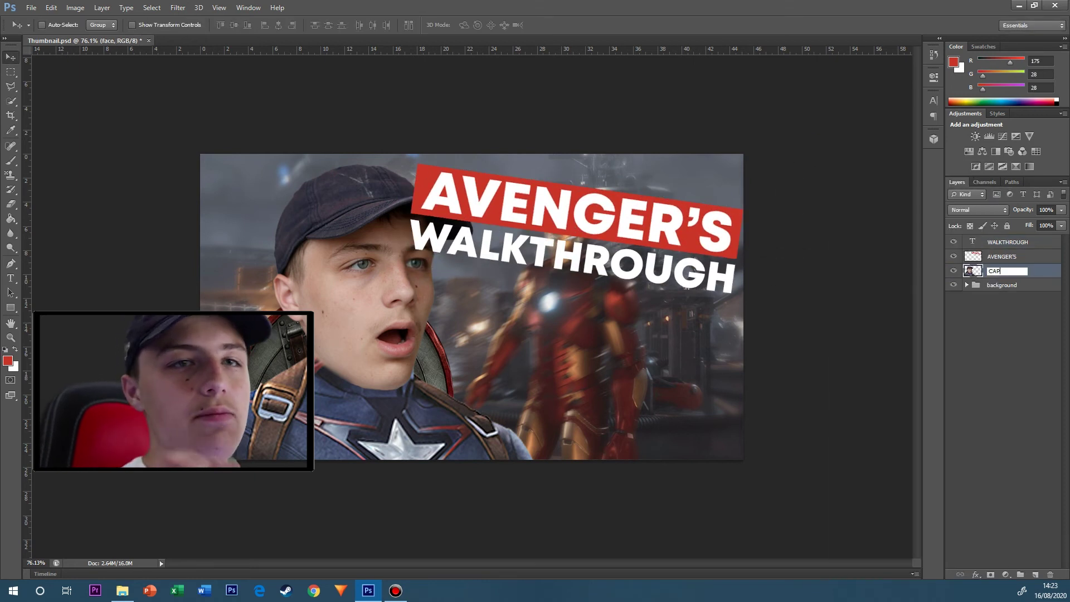
# Enlarge the CAPTAIN AMERICA figure slightly and shift it toward the left side of the canvas.
pyautogui.moveTo(340, 312); pyautogui.dragTo(355, 326)
pyautogui.hotkey('ctrl', 't')
pyautogui.moveTo(523, 177); pyautogui.dragTo(508, 162)
pyautogui.press('Return')
# Transform the WALKTHROUGH and AVENGER'S layers together, enlarging the slanted title slightly toward the cap and nudging it into place.
pyautogui.click(1007, 241)
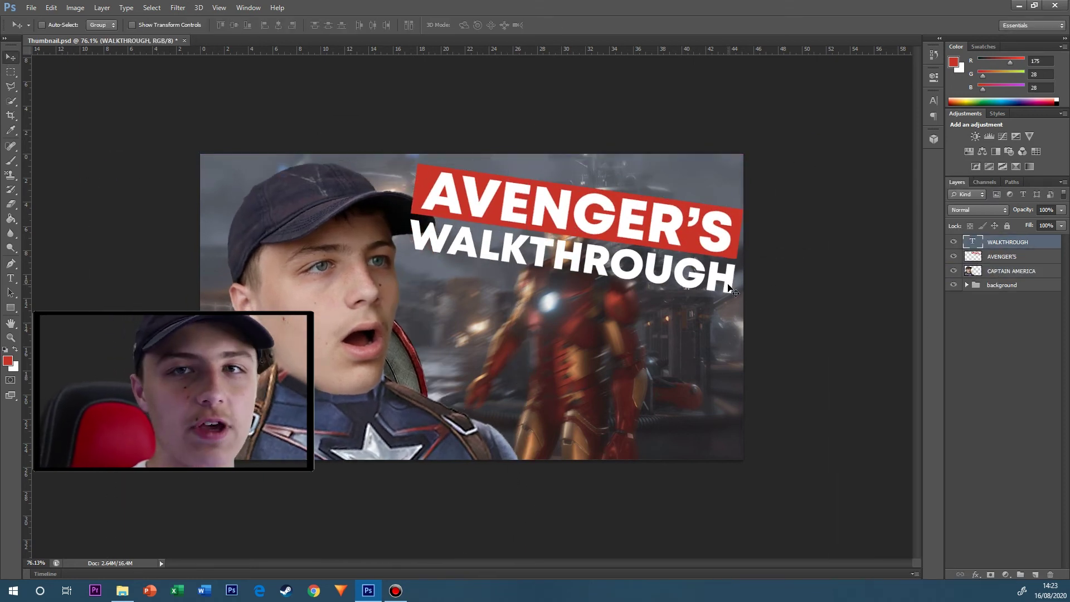
pyautogui.keyDown('ctrl'); pyautogui.click(1007, 256); pyautogui.keyUp('ctrl')
pyautogui.hotkey('ctrl', 't')
pyautogui.moveTo(406, 166); pyautogui.dragTo(393, 163)
pyautogui.moveTo(471, 201); pyautogui.dragTo(462, 208)
pyautogui.press('Return')
pyautogui.moveTo(654, 253); pyautogui.dragTo(663, 260)
# Add a white PART 1 text line at 74 pt in Mont Heavy and move it over Iron Man's legs.
pyautogui.press('t')
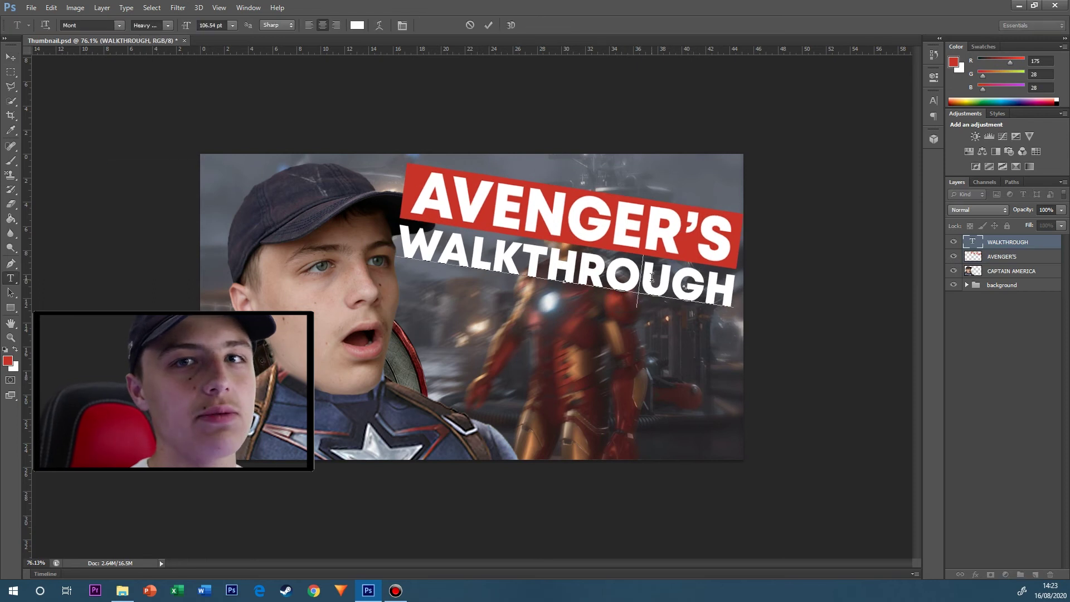
pyautogui.click(389, 379)
pyautogui.write('PART 1')
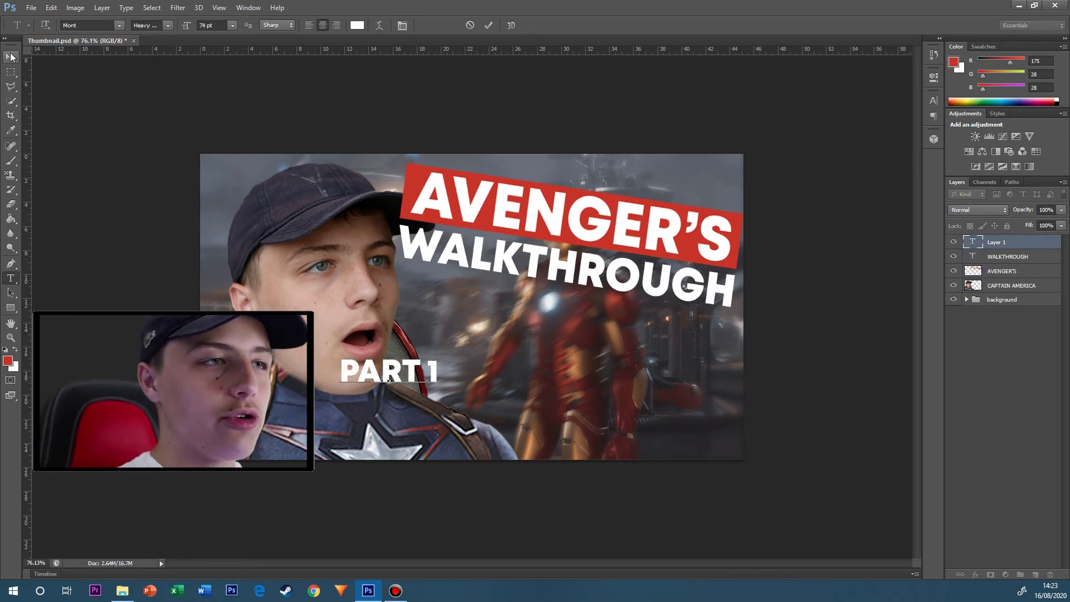
pyautogui.hotkey('ctrl', 'Return')
pyautogui.press('v')
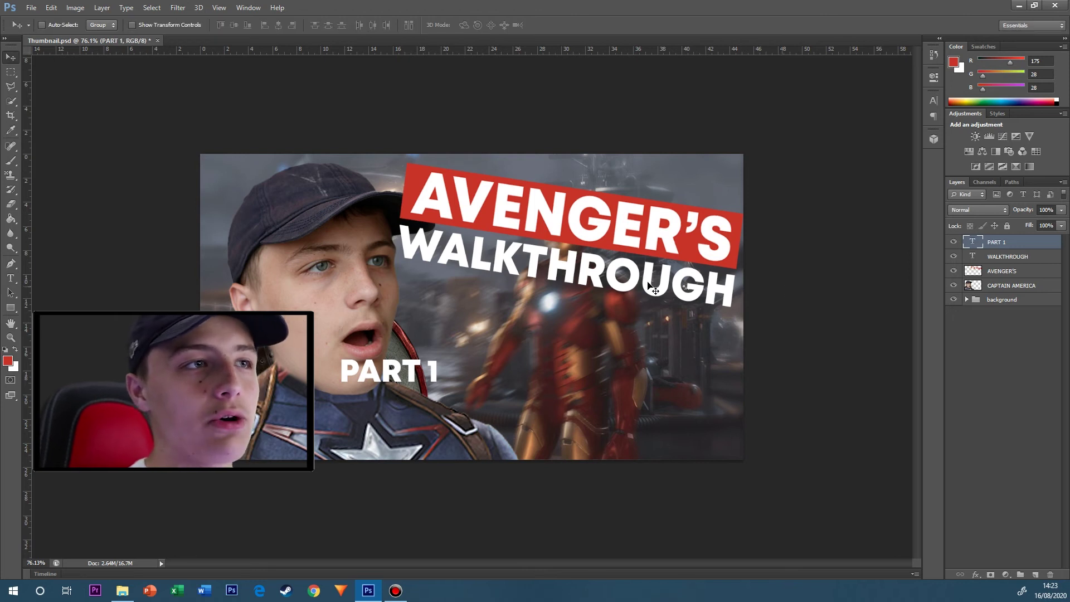
pyautogui.hotkey('ctrl', 't')
pyautogui.moveTo(406, 370); pyautogui.dragTo(656, 399)
pyautogui.press('Return')
# Set the PART 1 text size to 150 pt.
pyautogui.press('t')
pyautogui.tripleClick(671, 392)
pyautogui.click(231, 25)
pyautogui.click(163, 37)
pyautogui.write('150')
pyautogui.click(1003, 346)
pyautogui.press('v')
pyautogui.click(407, 268)
pyautogui.press('Return')
# Move PART 1 down into the canvas's lower-right corner and place the CAPTAIN AMERICA layer above the WALKTHROUGH and AVENGER'S layers.
pyautogui.click(1022, 257)
pyautogui.click(1019, 242)
pyautogui.moveTo(665, 389); pyautogui.dragTo(666, 433)
pyautogui.click(973, 421)
pyautogui.moveTo(1027, 270); pyautogui.dragTo(986, 283)
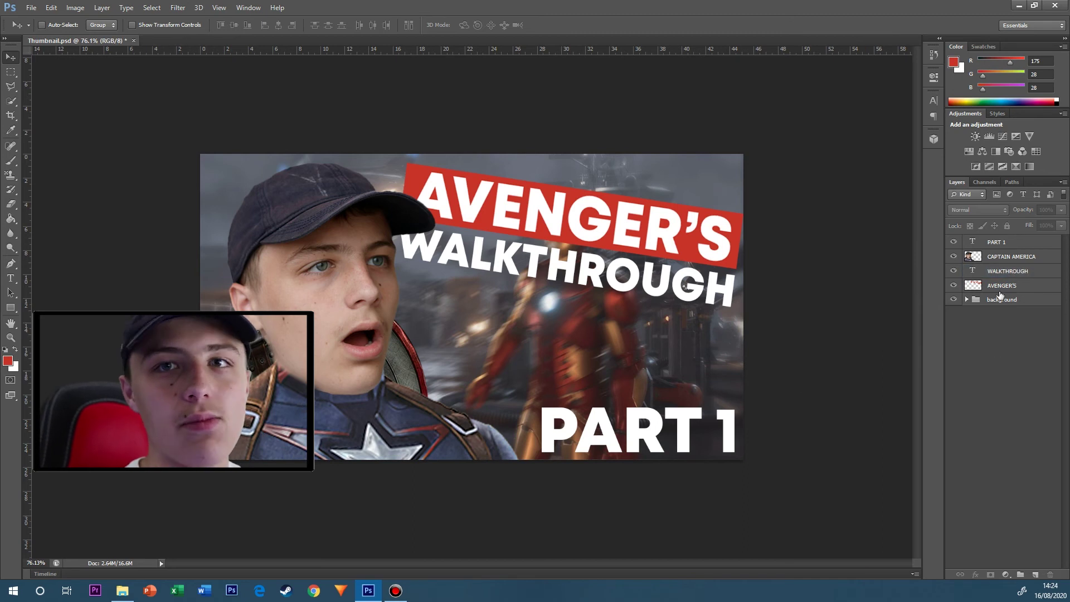
pyautogui.click(1003, 242)
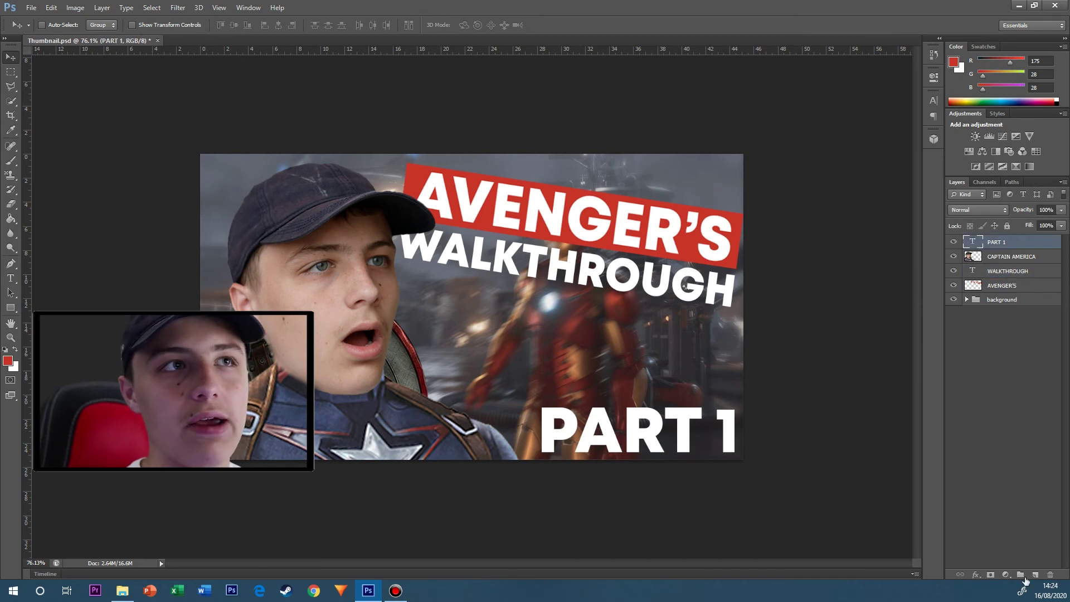
pyautogui.click(1034, 575)
pyautogui.doubleClick(997, 242)
pyautogui.write('PART 1 BACKGROUND')
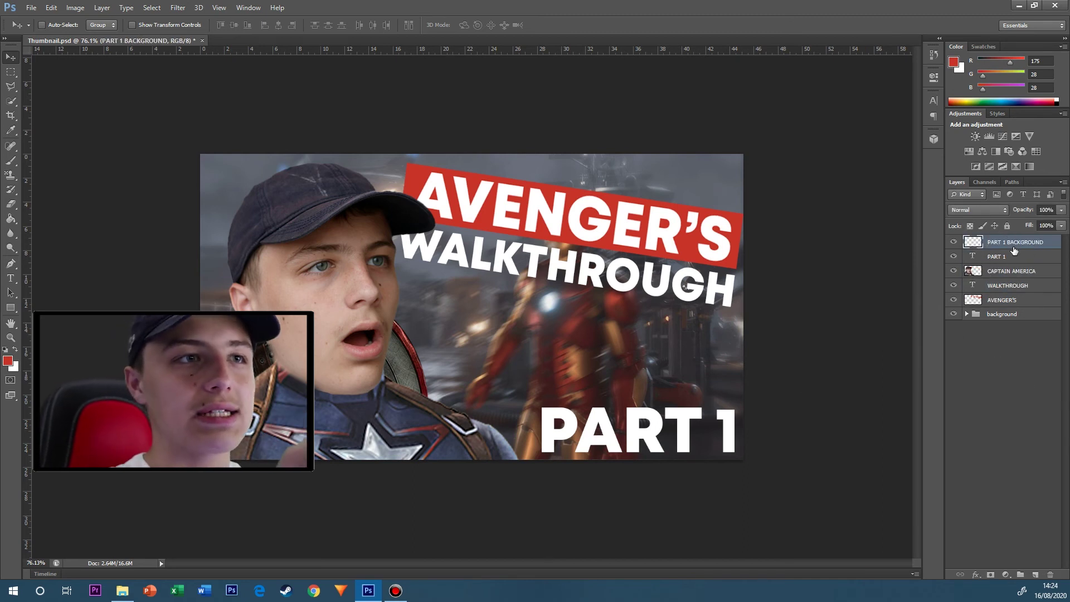
pyautogui.press('Delete')
# Place the Iron Man background image above the PART 1 layer and scale it to fill the whole canvas.
pyautogui.click(31, 7)
pyautogui.click(51, 186)
pyautogui.doubleClick(566, 156)
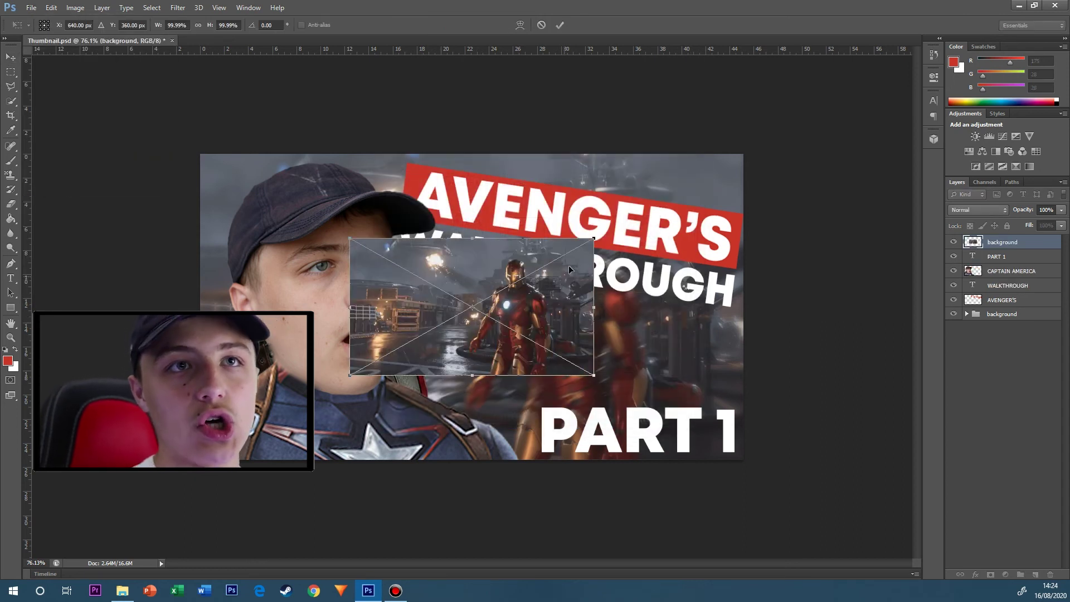
pyautogui.moveTo(594, 239); pyautogui.dragTo(743, 154)
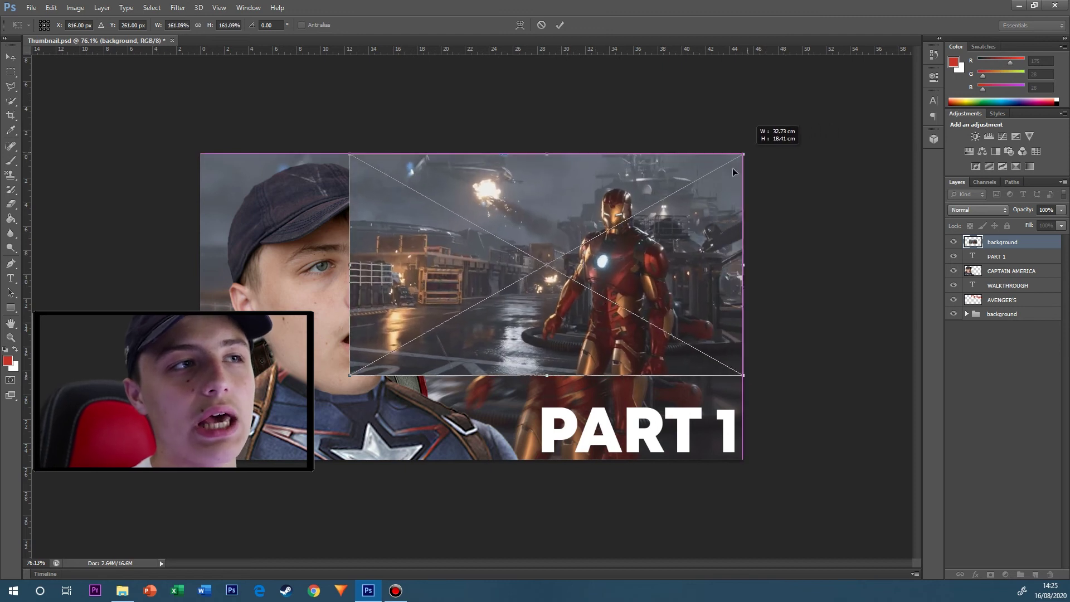
pyautogui.moveTo(341, 379); pyautogui.dragTo(200, 459)
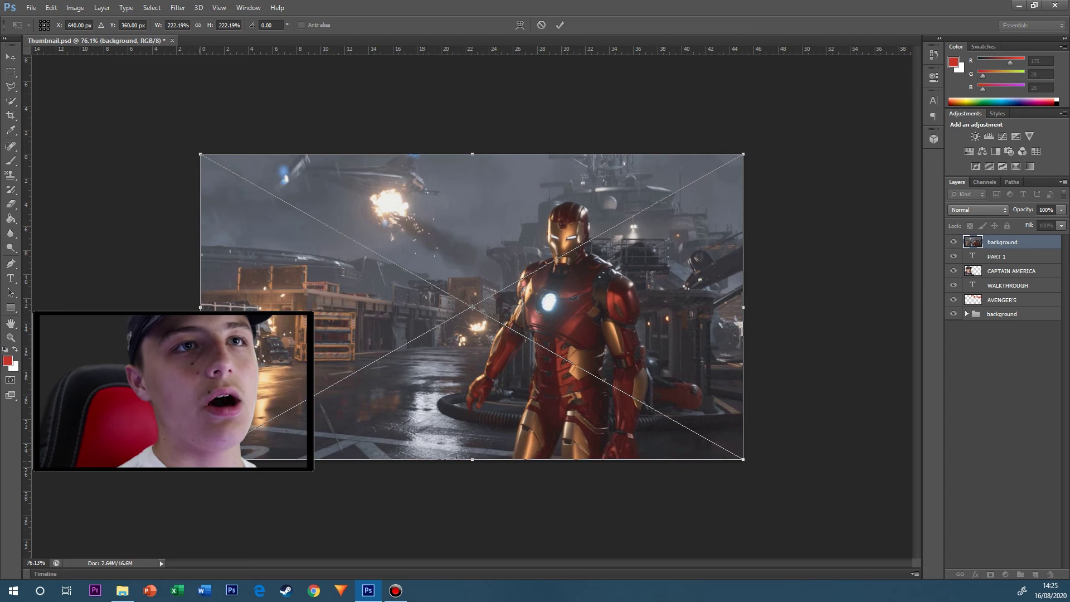
pyautogui.press('Return')
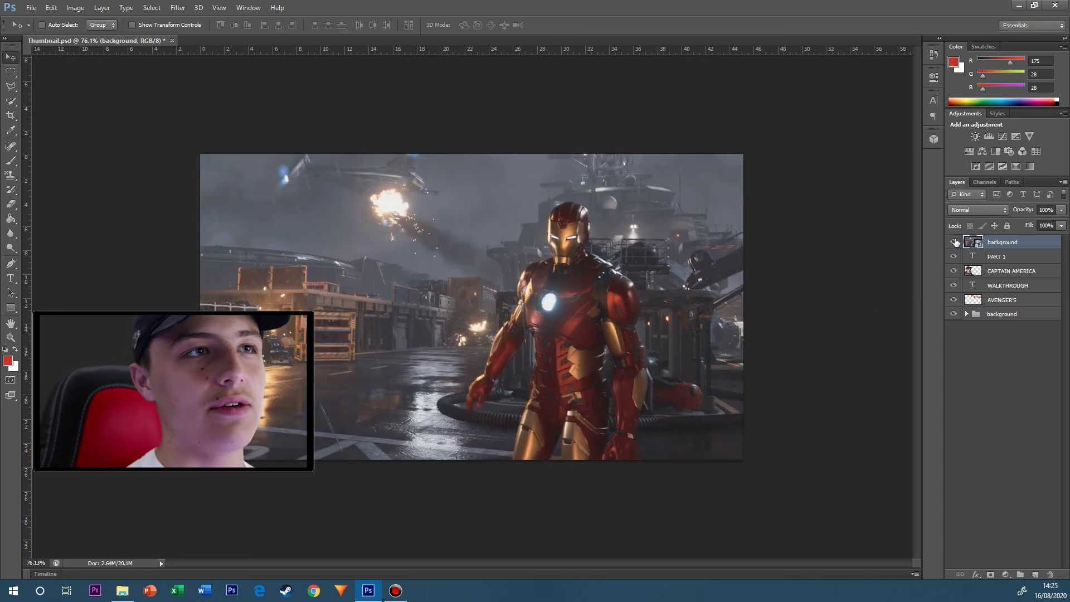
pyautogui.click(953, 242)
pyautogui.click(953, 241)
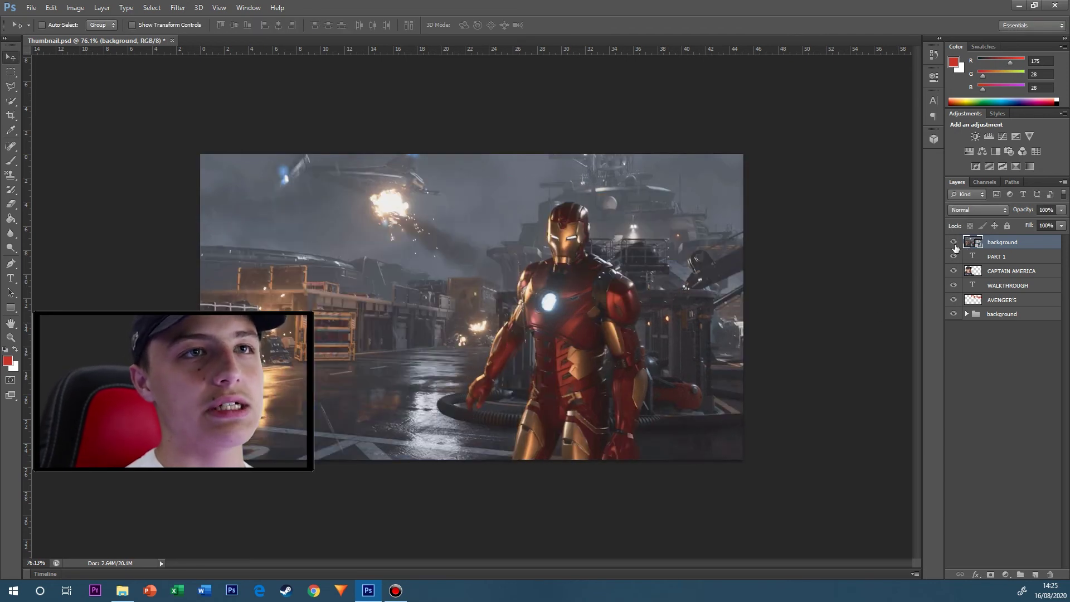
# Rasterize the placed background layer and lower its opacity to 55%.
pyautogui.press('e')
pyautogui.click(633, 287)
pyautogui.click(538, 225)
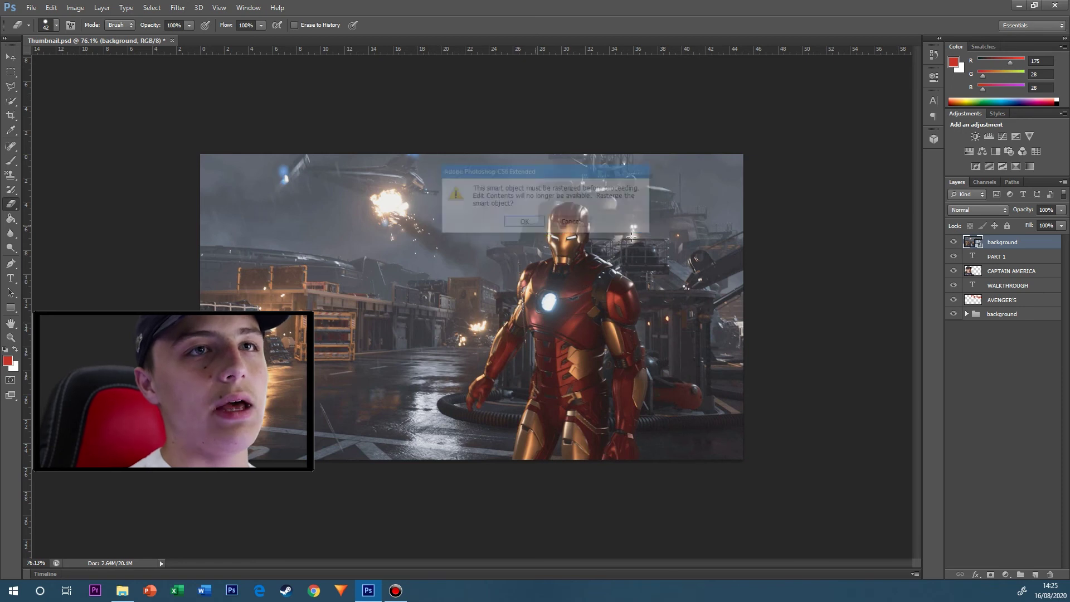
pyautogui.press('p')
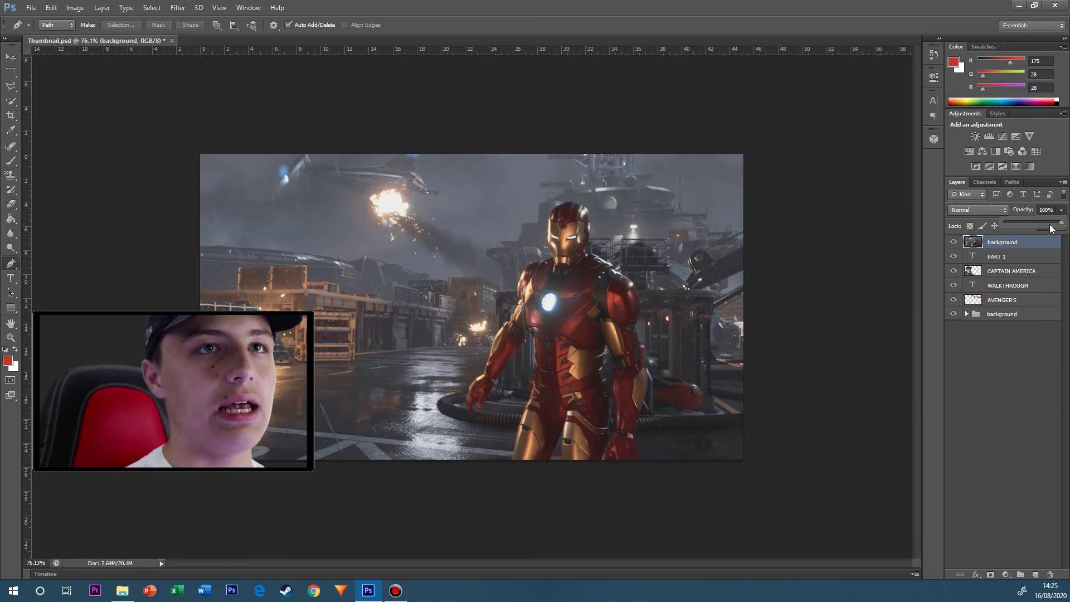
pyautogui.moveTo(1036, 224); pyautogui.dragTo(1030, 228)
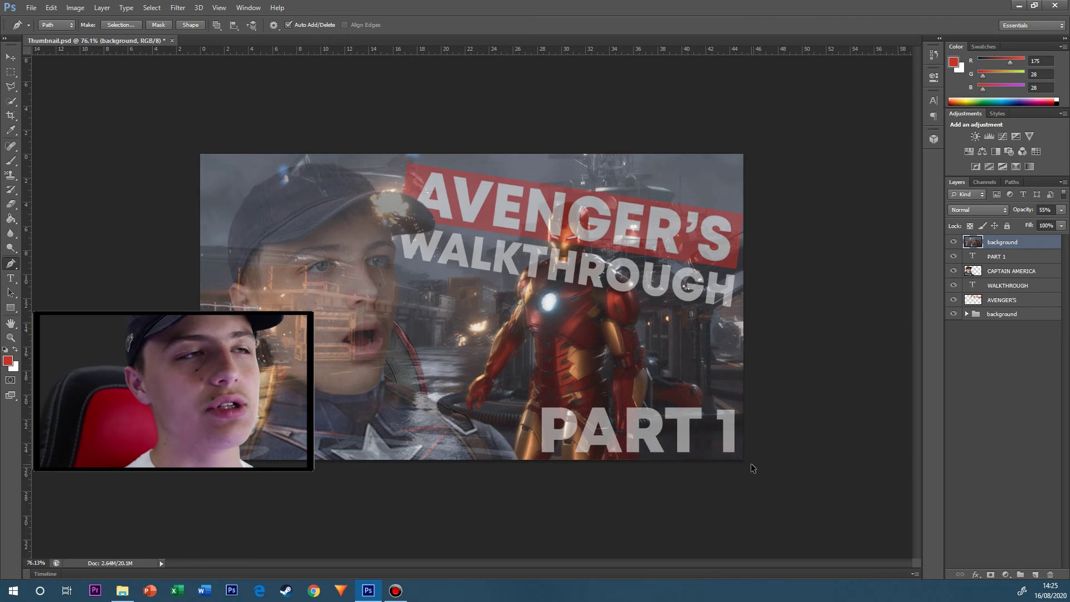
# Put a rectangular selection of the background around PART 1 onto its own layer and delete the rest of the placed background layer.
pyautogui.press('m')
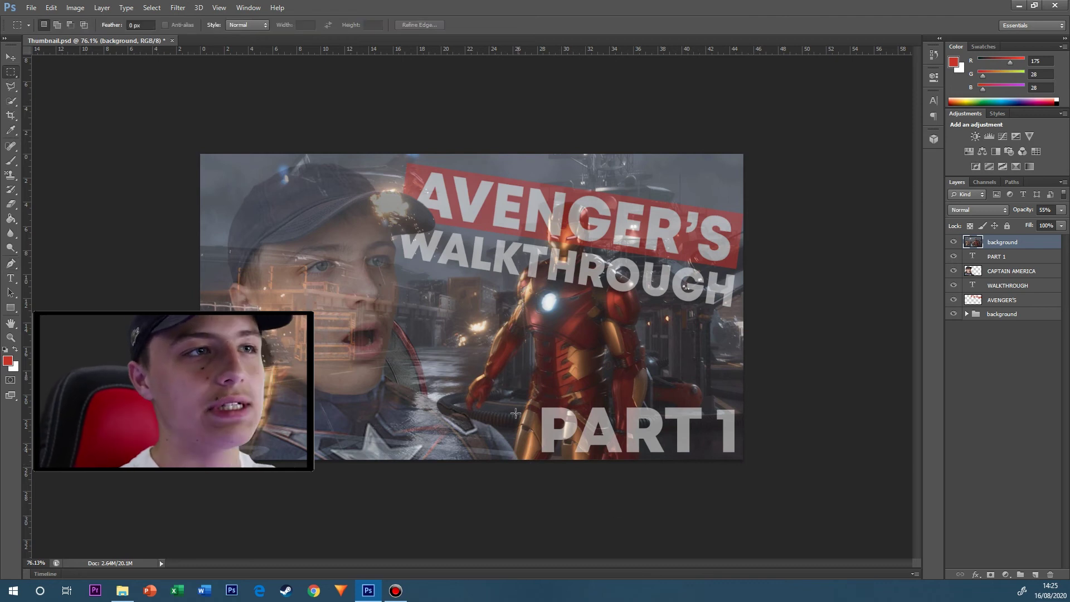
pyautogui.moveTo(532, 401); pyautogui.dragTo(743, 468)
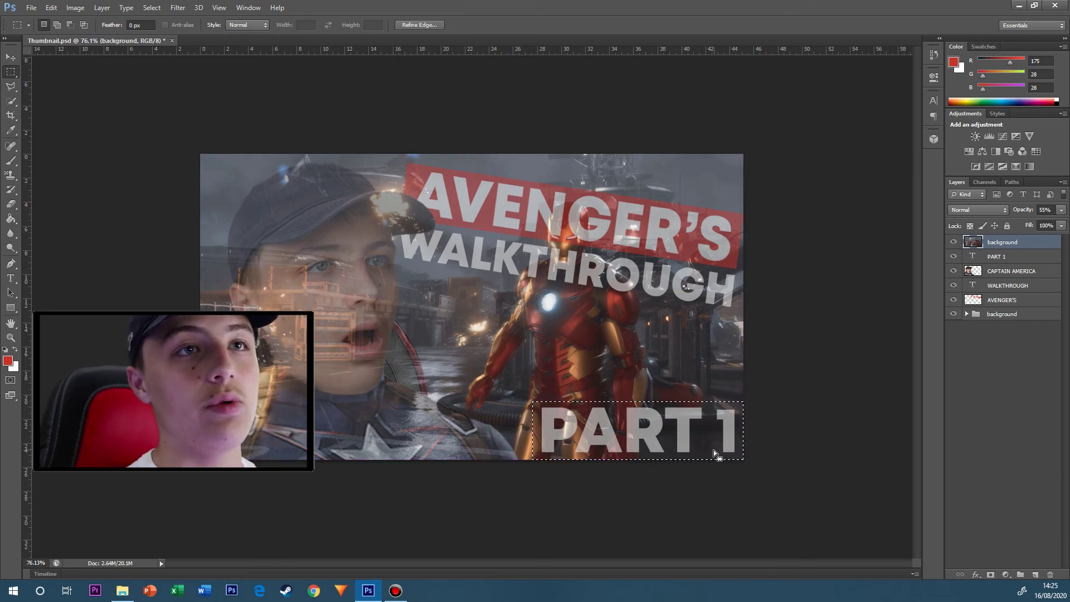
pyautogui.hotkey('ctrl', 'j')
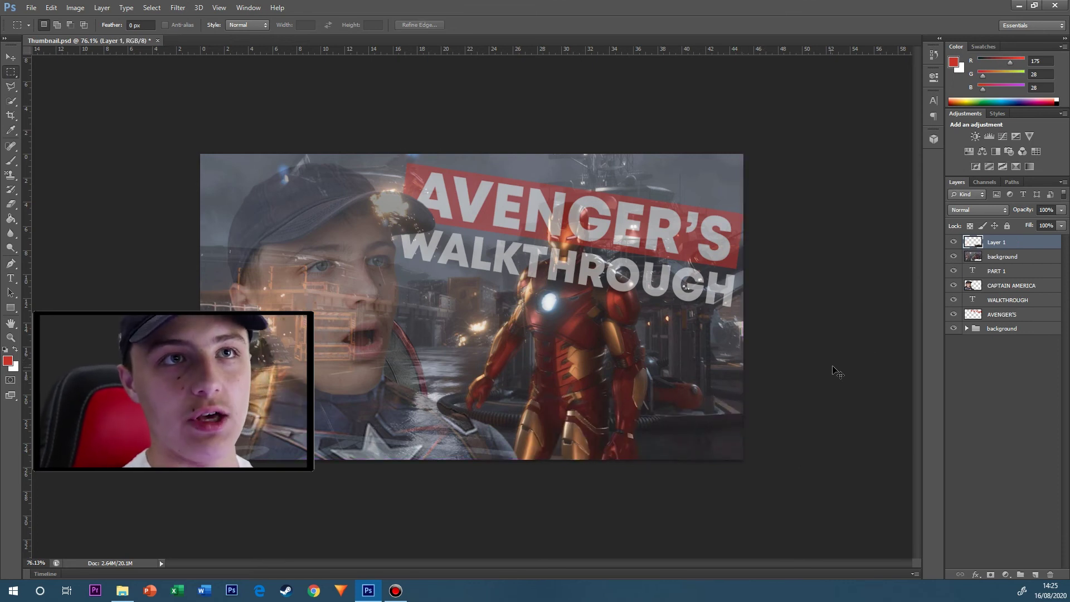
pyautogui.click(1028, 261)
pyautogui.press('Delete')
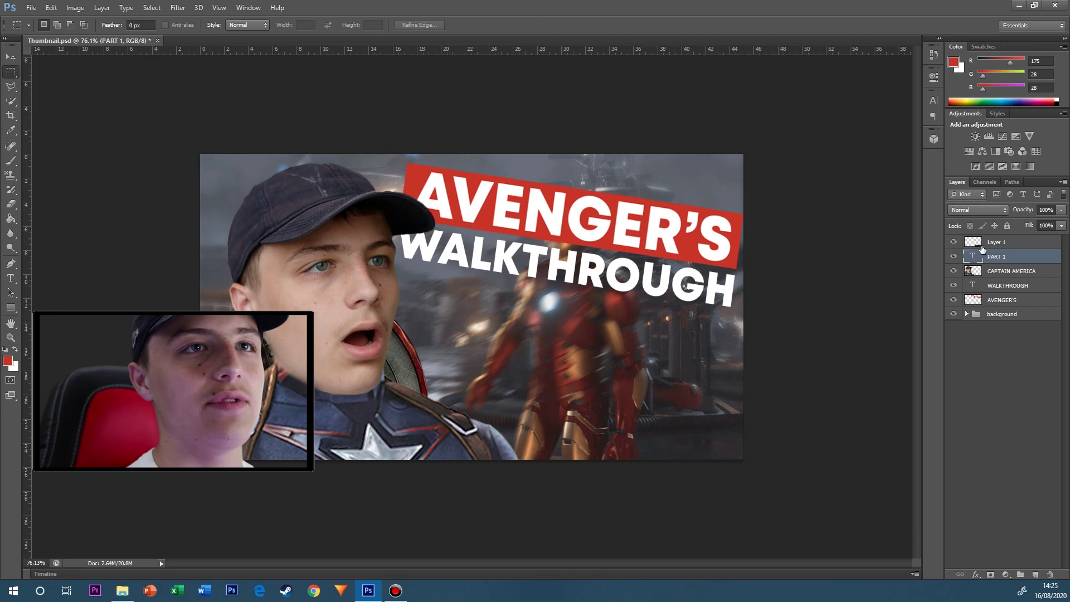
# Move the background rectangle layer directly below the PART 1 text layer.
pyautogui.click(953, 242)
pyautogui.click(954, 241)
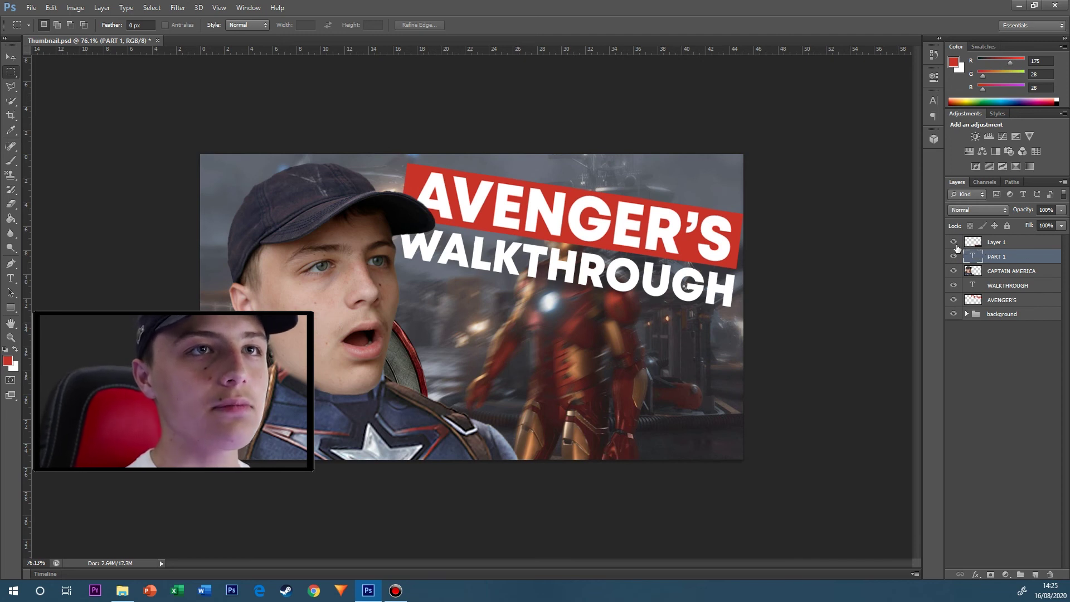
pyautogui.click(1010, 243)
pyautogui.moveTo(1003, 246); pyautogui.dragTo(1005, 262)
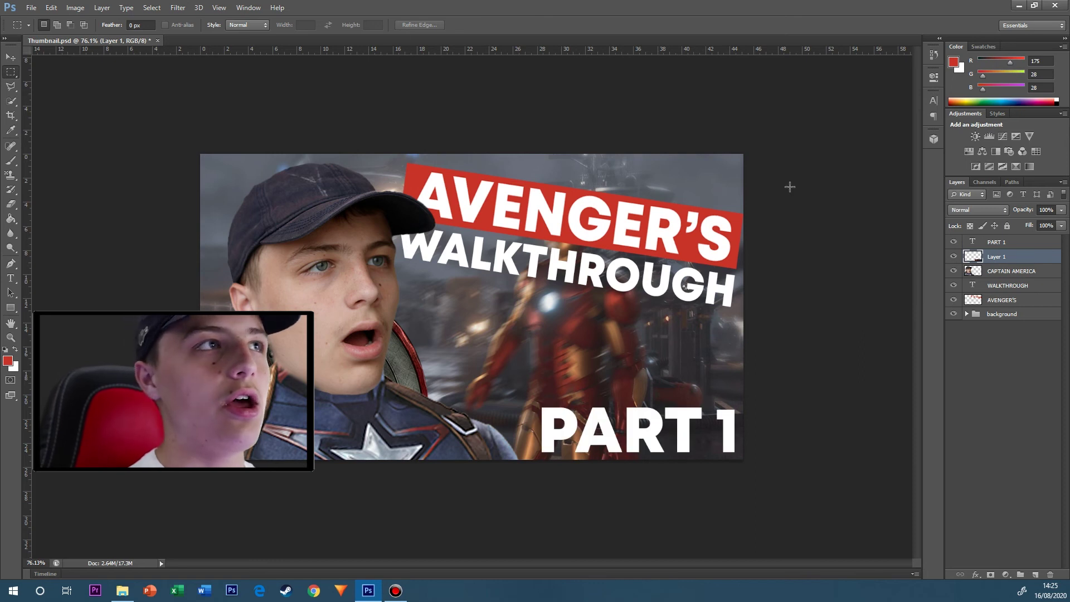
# Try a Mosaic filter with a cell size of 14 on the rectangle behind PART 1, and undo it.
pyautogui.click(178, 7)
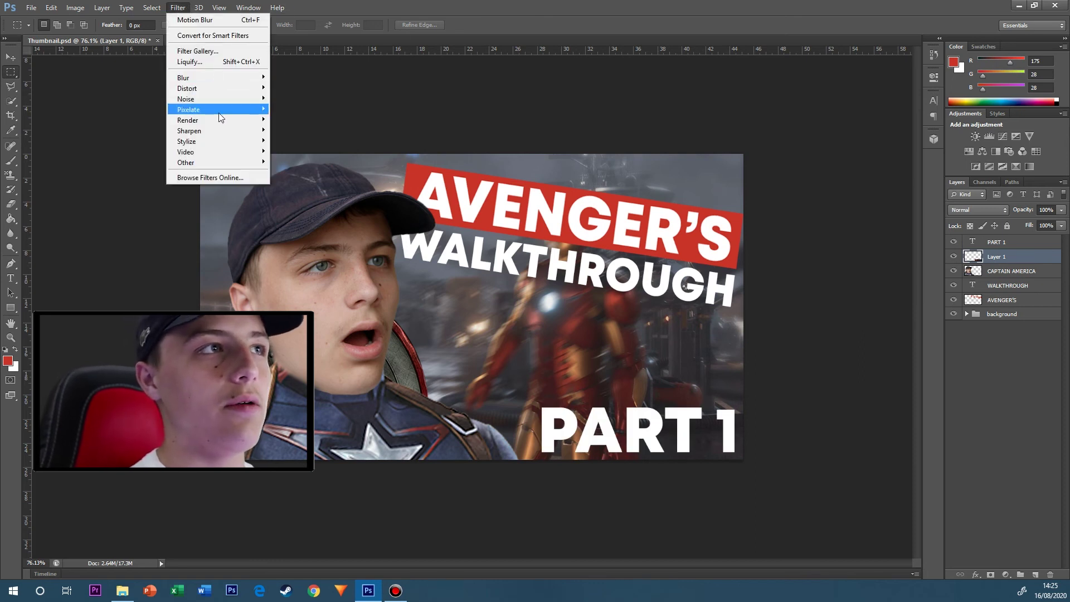
pyautogui.moveTo(206, 108)
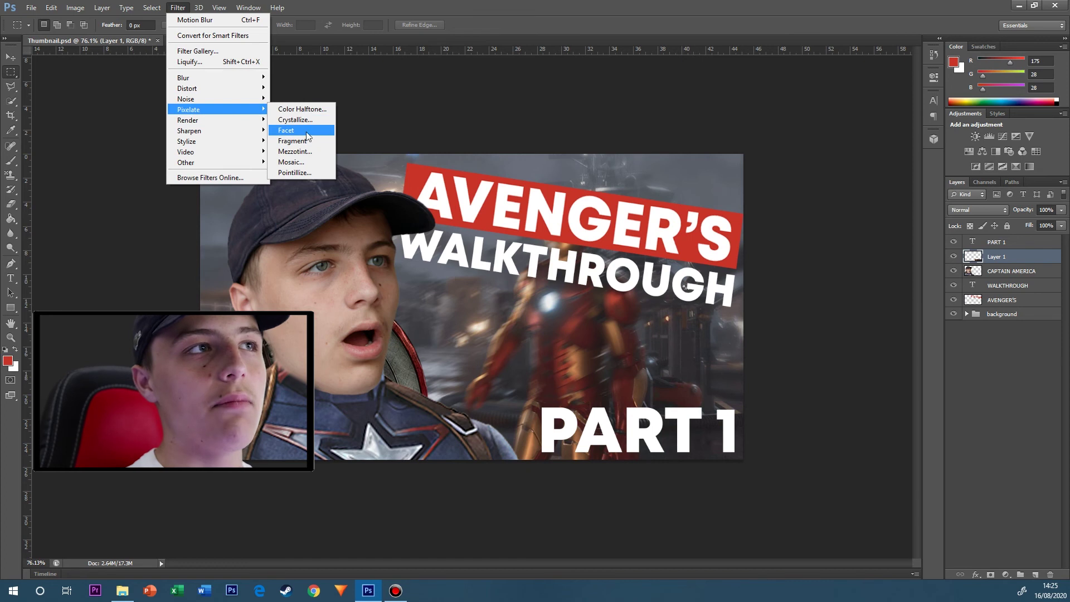
pyautogui.click(309, 161)
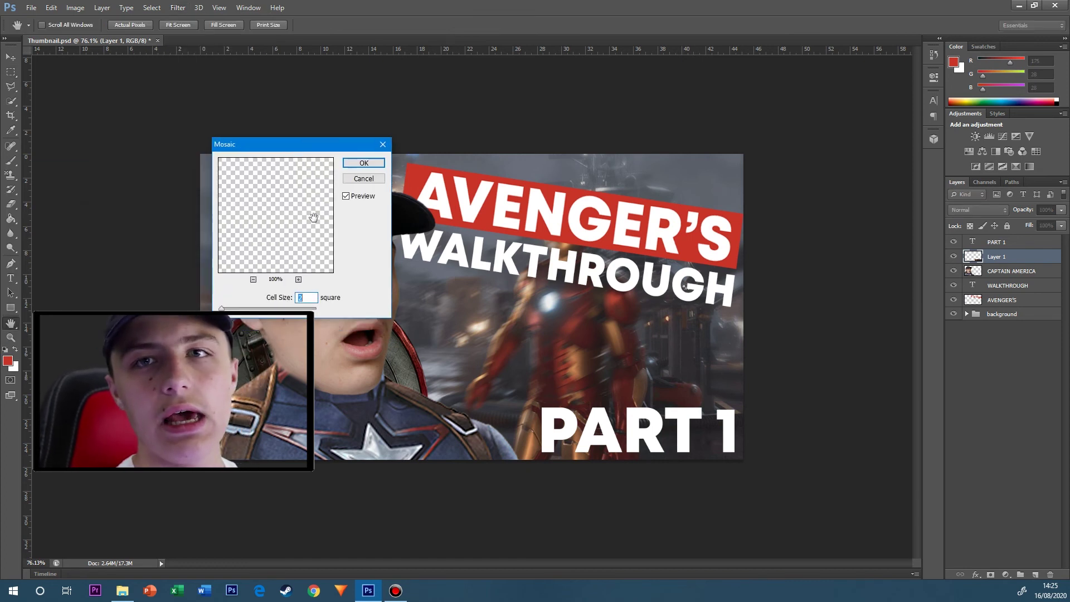
pyautogui.moveTo(297, 240); pyautogui.dragTo(238, 181)
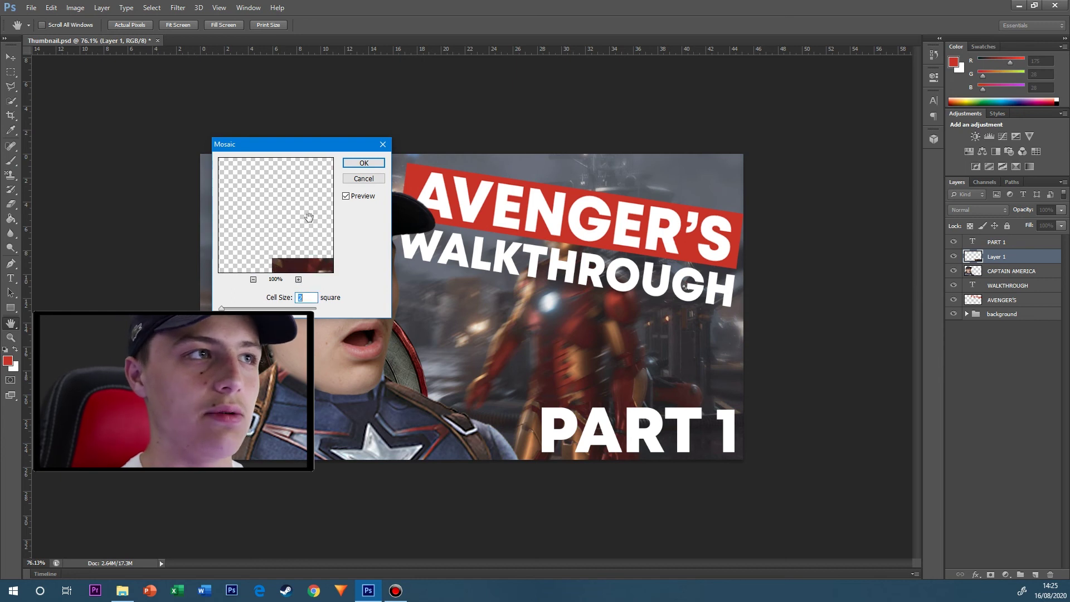
pyautogui.moveTo(308, 217); pyautogui.dragTo(234, 148)
pyautogui.moveTo(306, 160); pyautogui.dragTo(262, 166)
pyautogui.moveTo(222, 308); pyautogui.dragTo(227, 308)
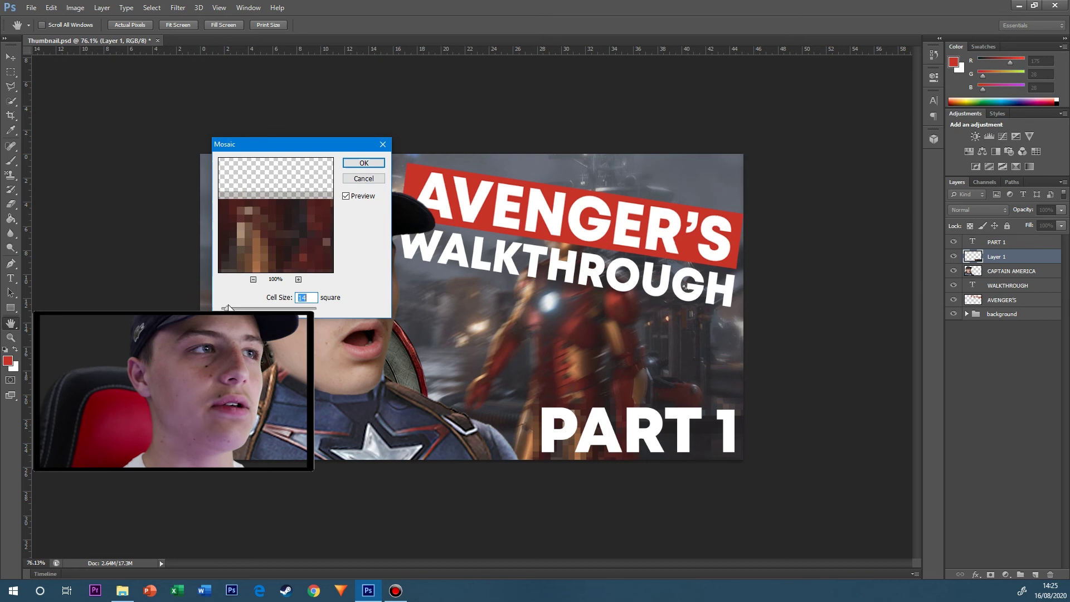
pyautogui.click(363, 163)
pyautogui.hotkey('ctrl', 'z')
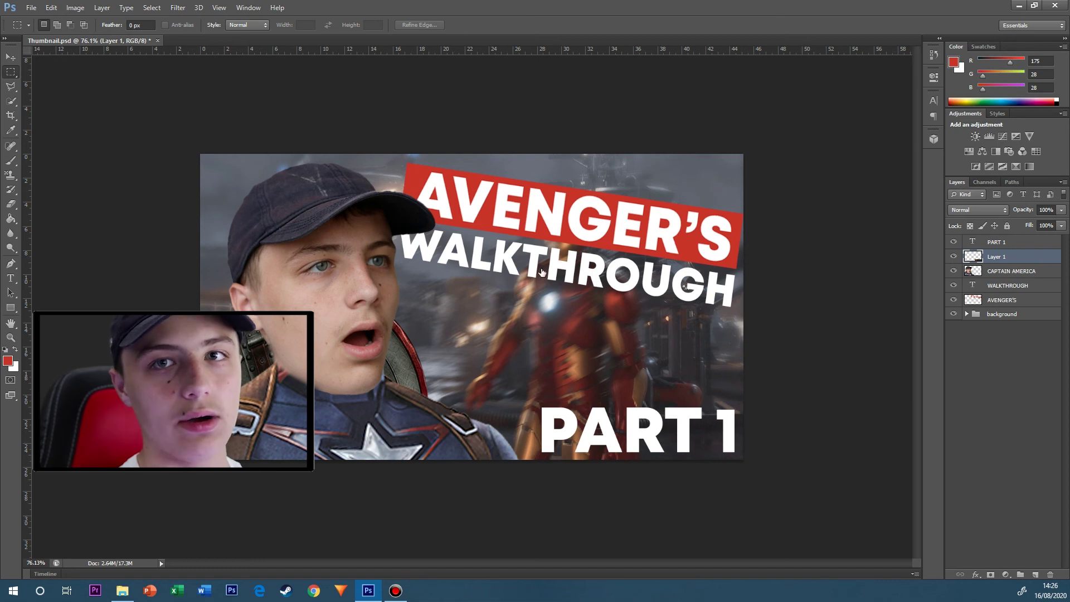
# Add a black outer glow to the rectangle behind PART 1 with Normal blend mode, 100% opacity and 14% spread.
pyautogui.moveTo(733, 329); pyautogui.dragTo(852, 246)
pyautogui.click(717, 410)
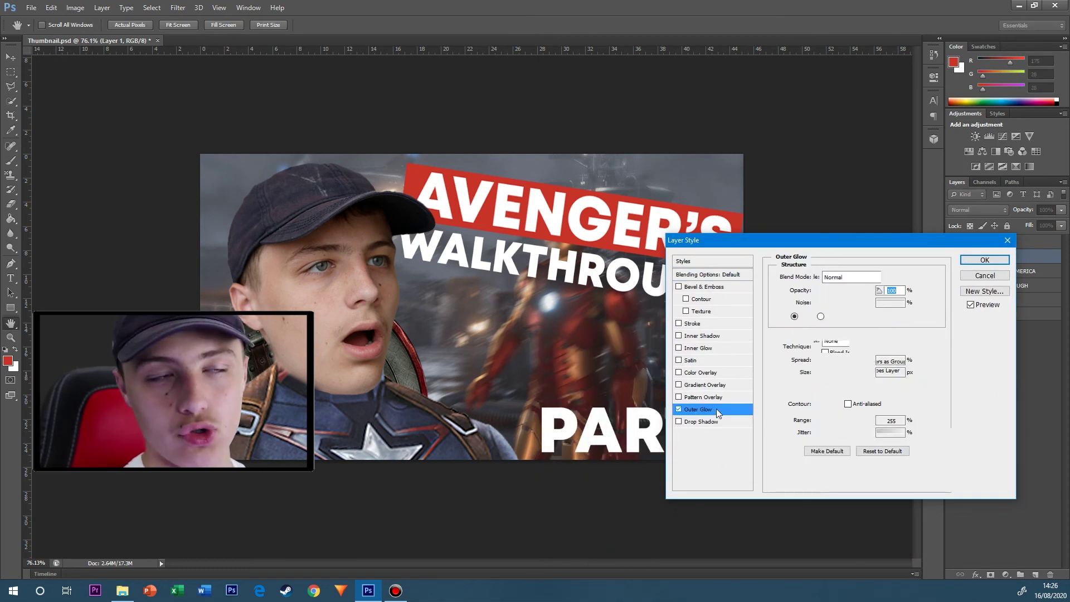
pyautogui.click(820, 277)
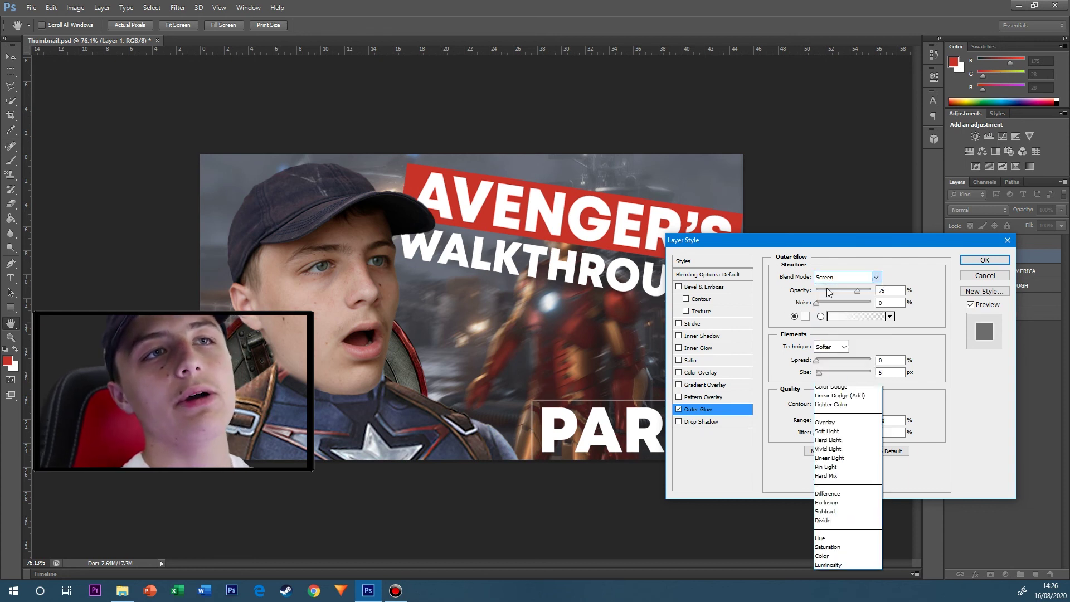
pyautogui.click(827, 288)
pyautogui.click(805, 315)
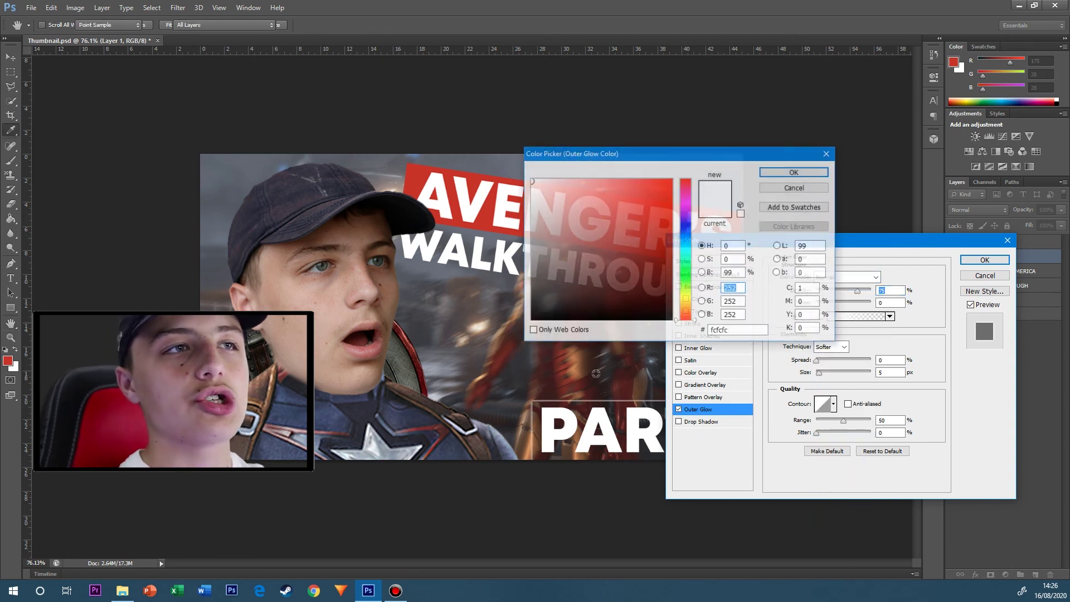
pyautogui.click(671, 319)
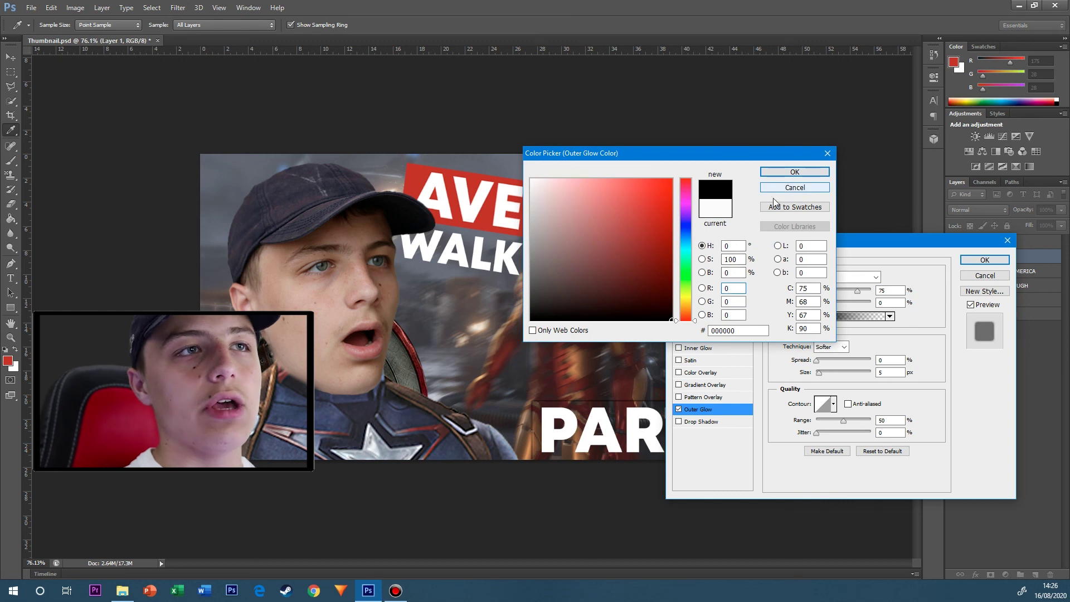
pyautogui.press('Return')
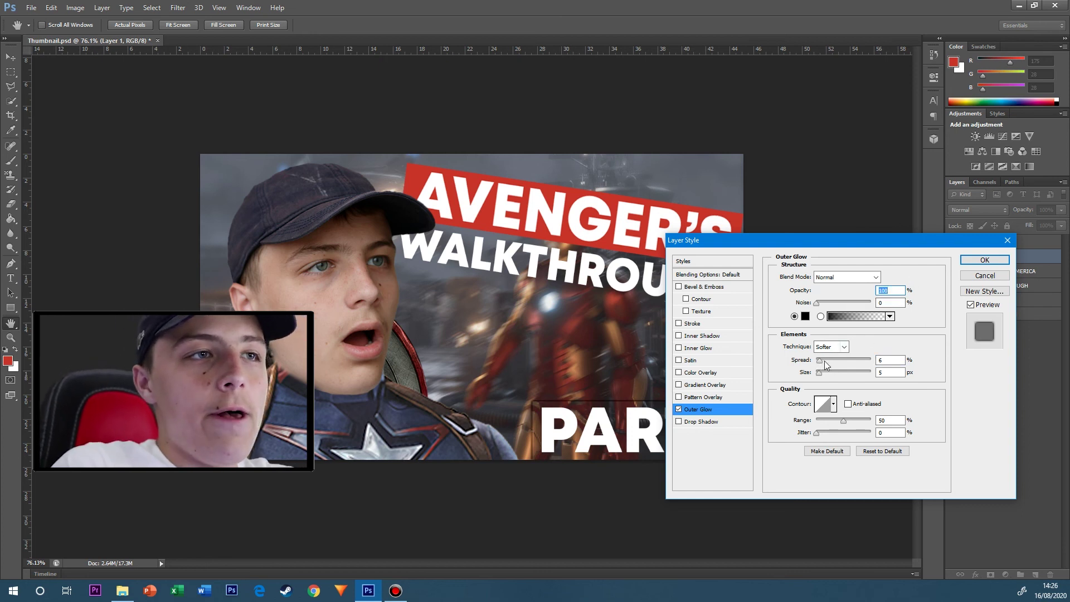
pyautogui.moveTo(831, 375); pyautogui.dragTo(821, 373)
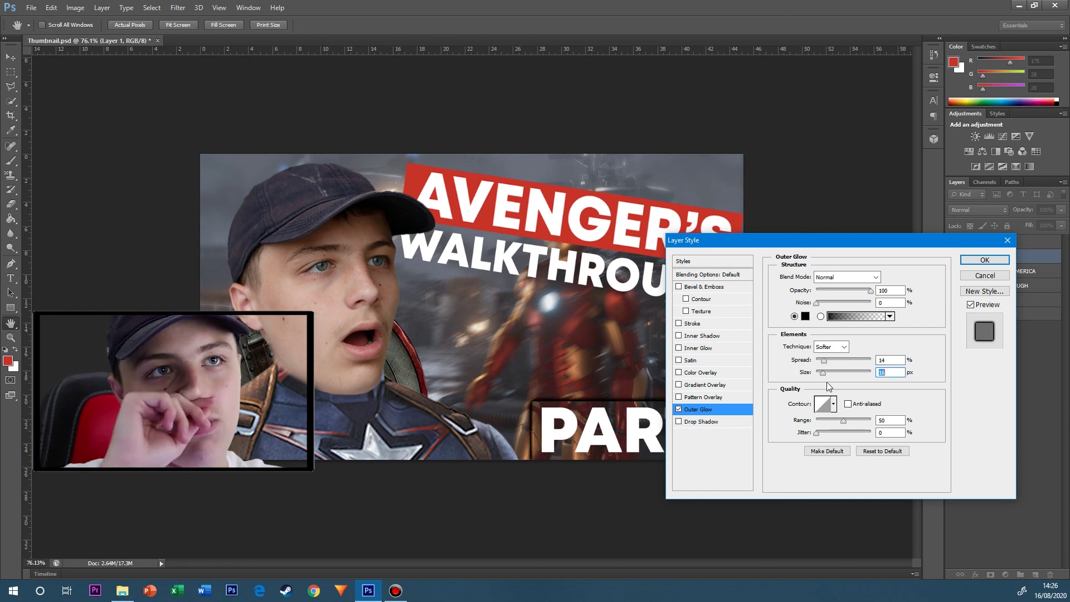
pyautogui.click(972, 260)
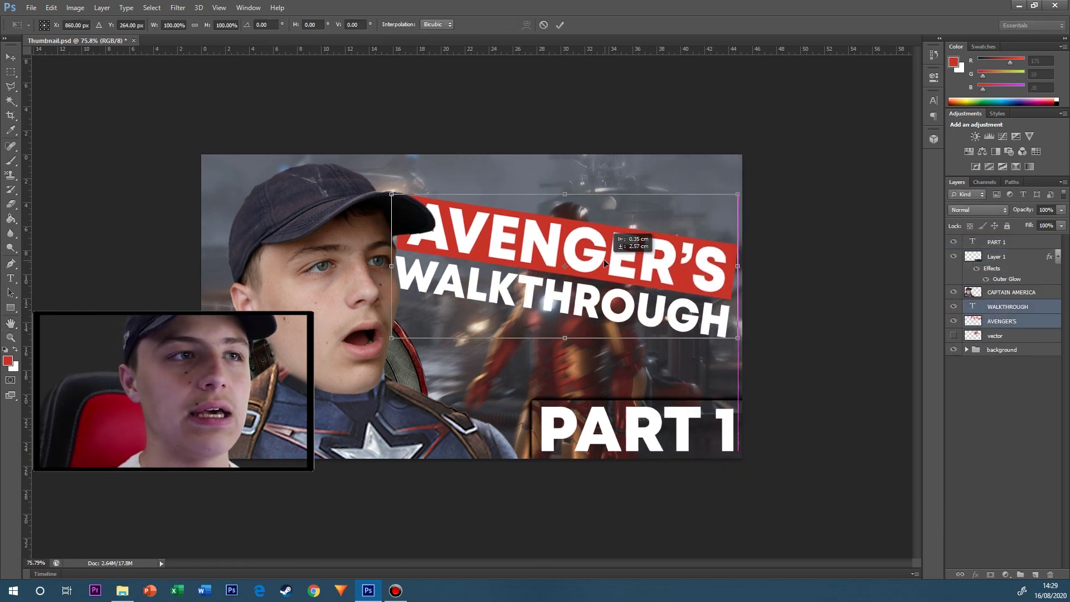
# Reposition the AVENGER'S and WALKTHROUGH titles together and merge their two layers into one.
pyautogui.moveTo(603, 259); pyautogui.dragTo(585, 234)
pyautogui.rightClick(1003, 321)
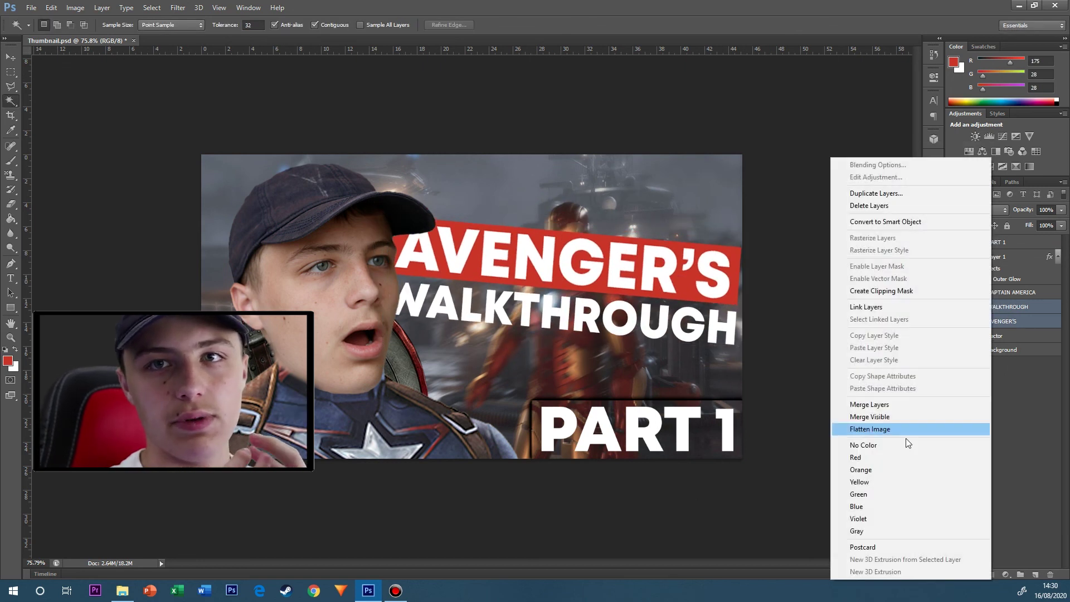
pyautogui.click(905, 432)
# Distort the merged AVENGER'S WALKTHROUGH title into a taller perspective slant and apply the transform.
pyautogui.moveTo(741, 346)
pyautogui.mouseDown()
pyautogui.moveTo(707, 346)
pyautogui.moveTo(737, 335)
pyautogui.mouseUp()
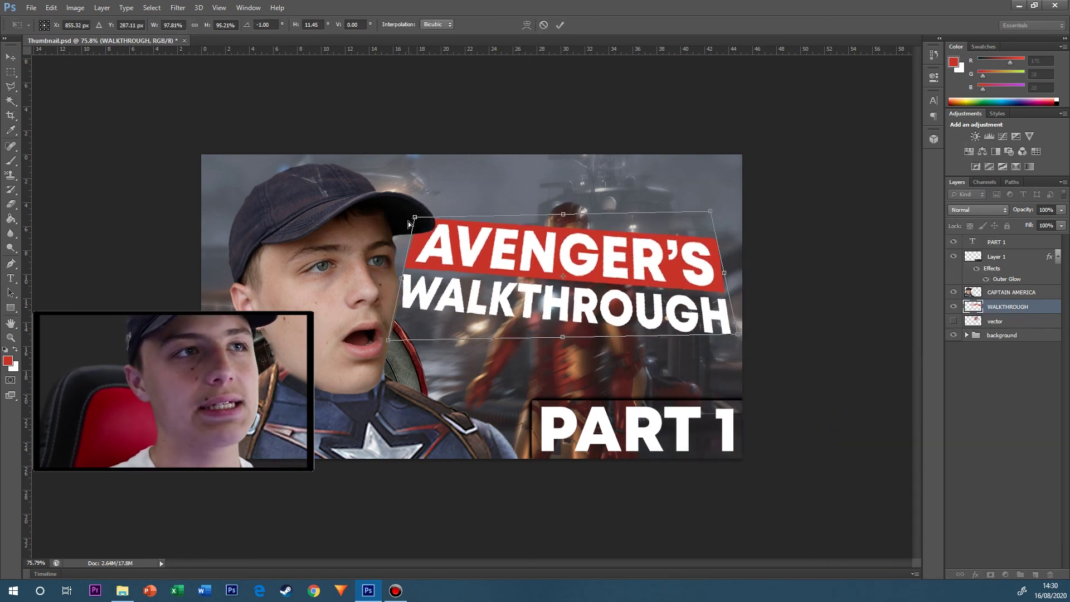
pyautogui.moveTo(557, 209); pyautogui.dragTo(550, 172)
pyautogui.moveTo(390, 335)
pyautogui.mouseDown()
pyautogui.moveTo(399, 335)
pyautogui.moveTo(390, 349)
pyautogui.mouseUp()
pyautogui.press('Return')
pyautogui.press('v')
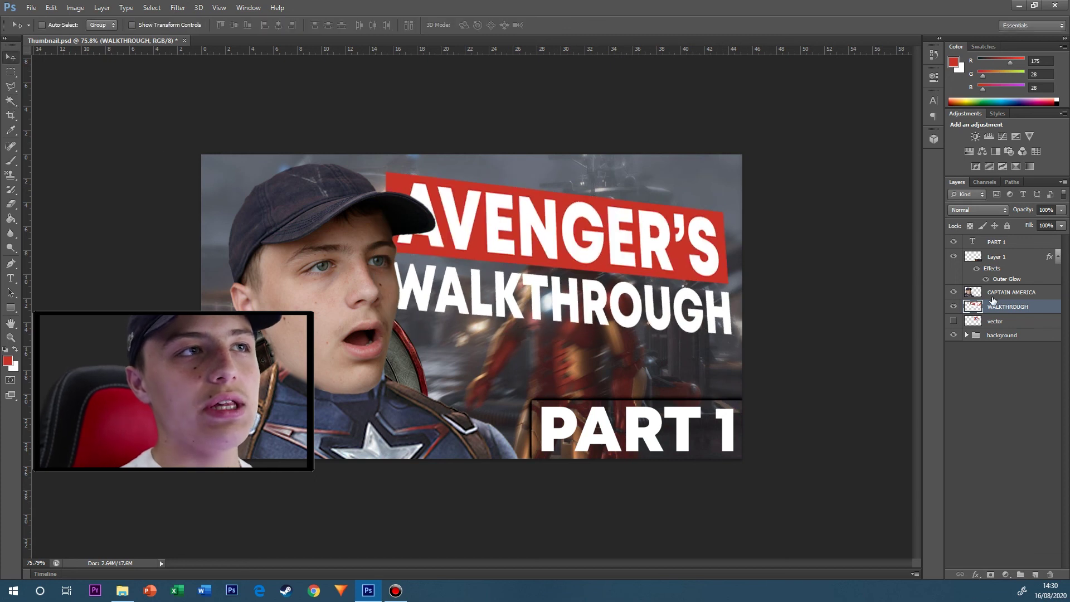
# Shift the merged title slightly right, keep its layer directly below CAPTAIN AMERICA, and save the file.
pyautogui.moveTo(991, 306); pyautogui.dragTo(991, 286)
pyautogui.moveTo(615, 249); pyautogui.dragTo(635, 239)
pyautogui.moveTo(629, 276); pyautogui.dragTo(640, 276)
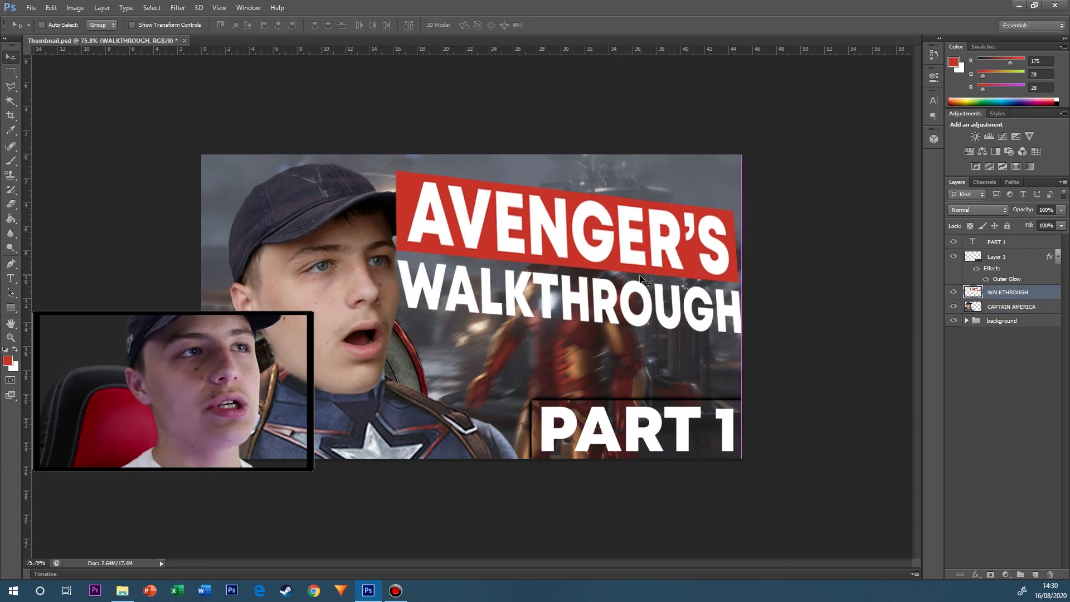
pyautogui.hotkey('ctrl', '[')
pyautogui.hotkey('ctrl', 's')
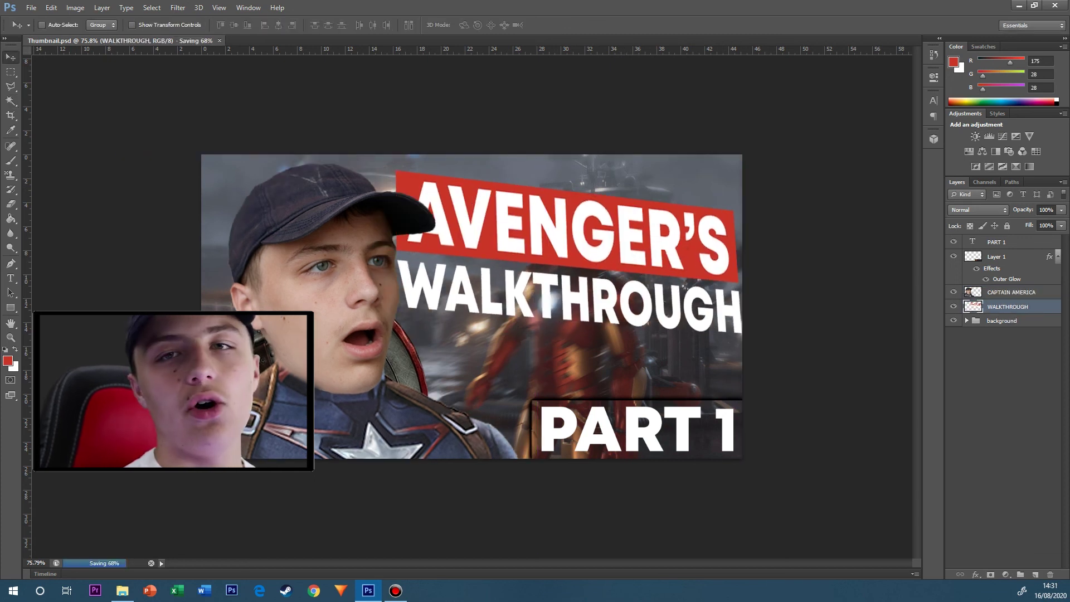